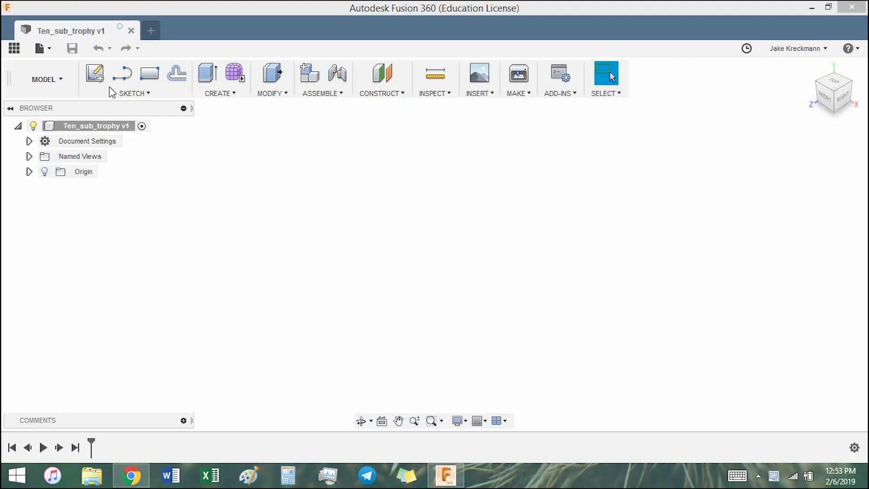
Step: Sketch a 30 mm hexagon centred on the origin on the ground plane
left_click(96, 74)
left_click(431, 271)
left_click(135, 93)
left_click(235, 101)
left_click(404, 208)
left_click(472, 208)
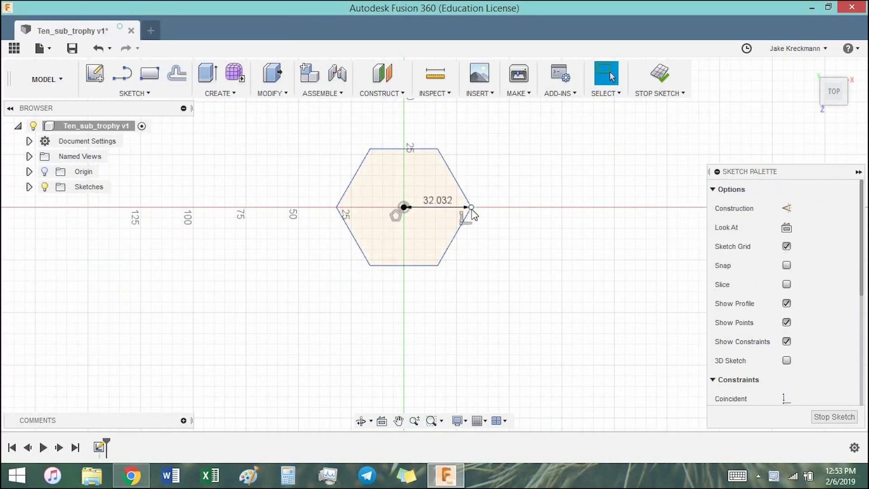
double_click(437, 200)
type("30")
key("Return")
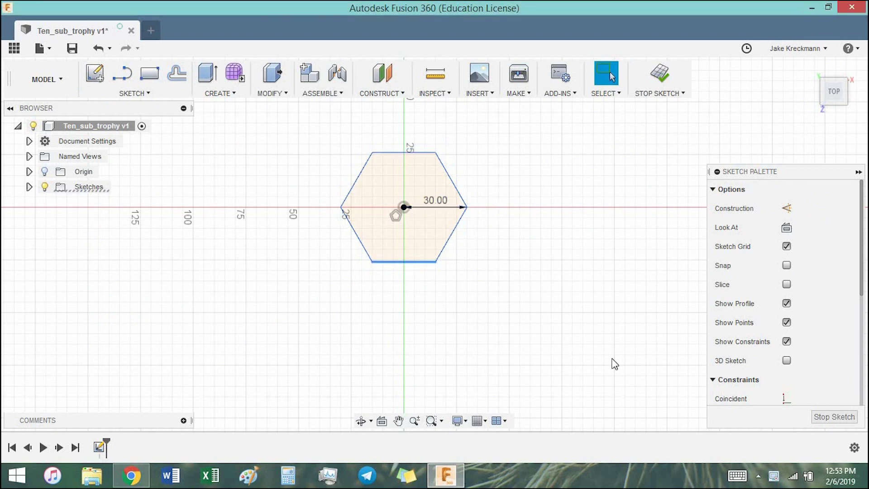
scroll(790, 381, "down", 4)
left_click(659, 73)
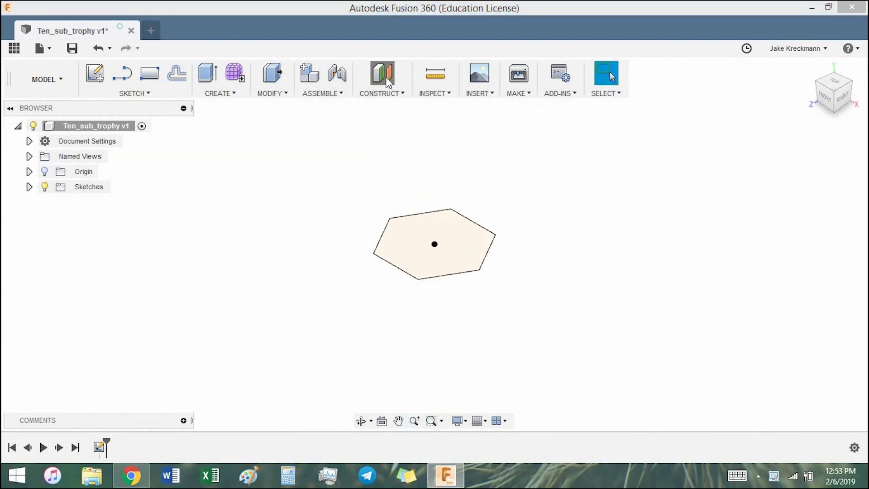
Step: Add a construction plane offset 75 mm from the ground plane
left_click(387, 81)
left_click(434, 254)
type("75")
left_click(825, 96)
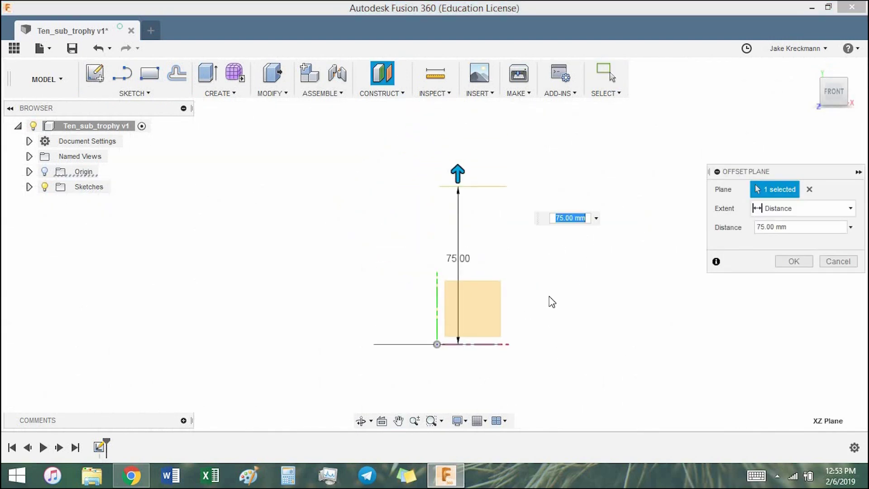
key("Return")
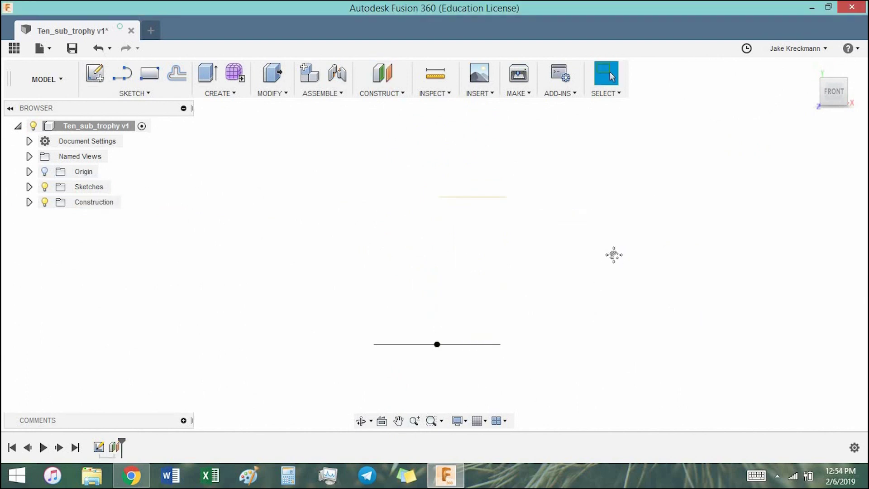
Step: Sketch a 50 mm hexagon centred on the origin on the offset plane
left_click(95, 73)
left_click(462, 224)
left_click(132, 93)
left_click(199, 89)
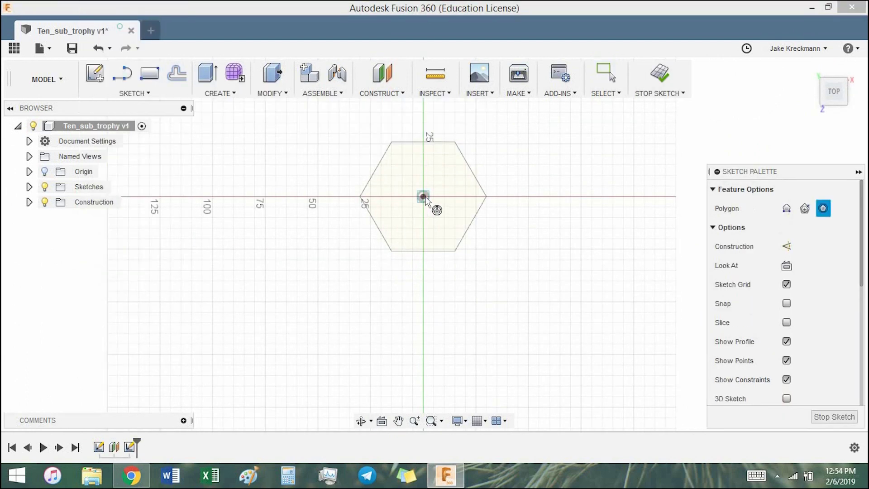
left_click(423, 197)
type("50")
key("Return")
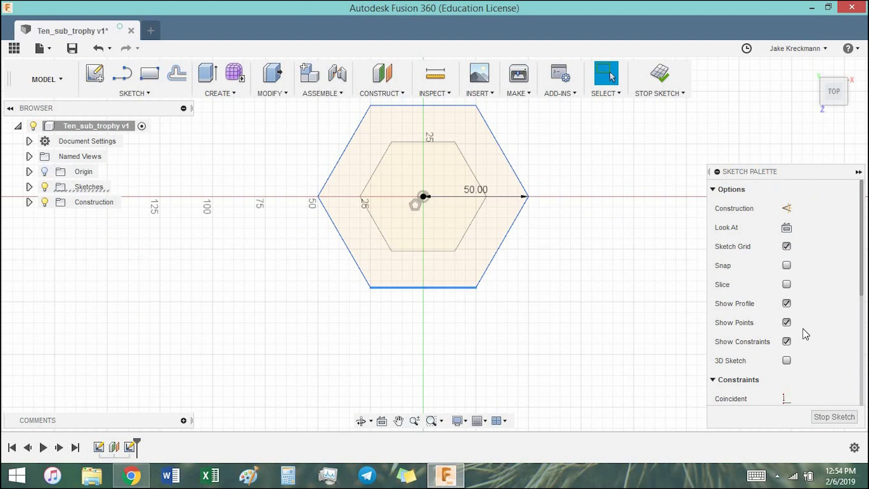
scroll(805, 334, "down", 5)
left_click(659, 73)
left_click(220, 93)
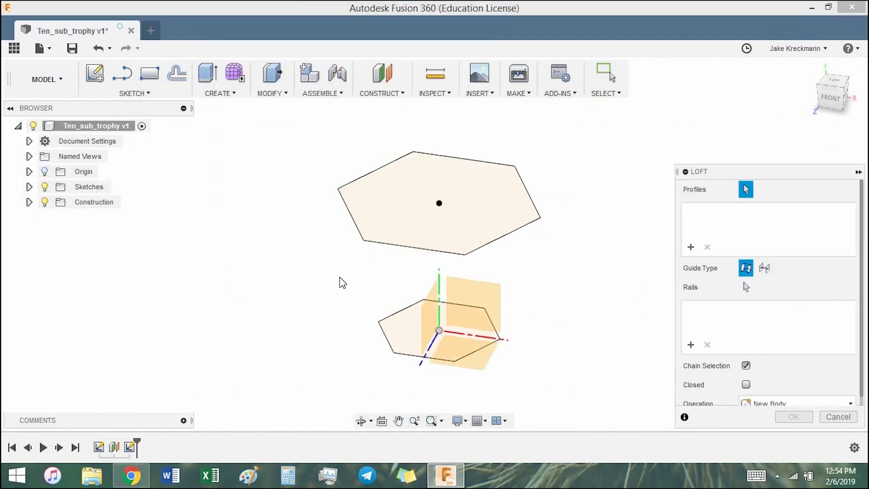
Step: Loft the lower and upper hexagons into a tapered solid
left_click(405, 359)
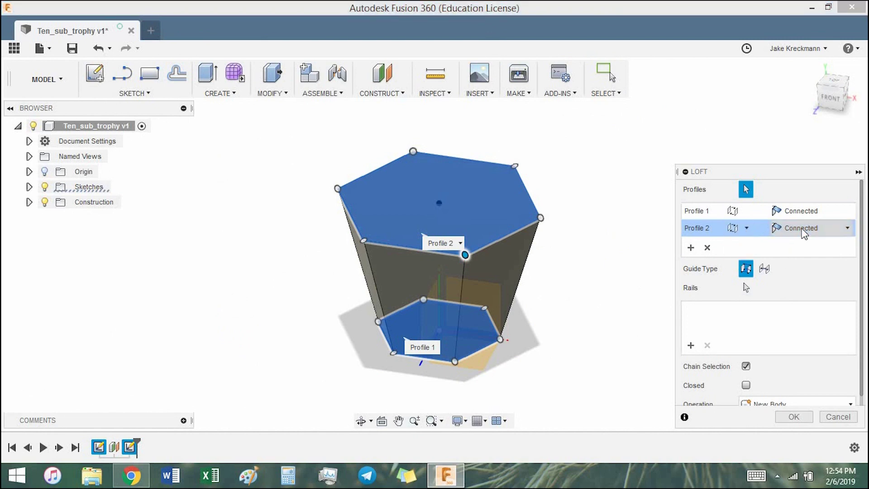
middle_click_drag(623, 254, 612, 299, "shift")
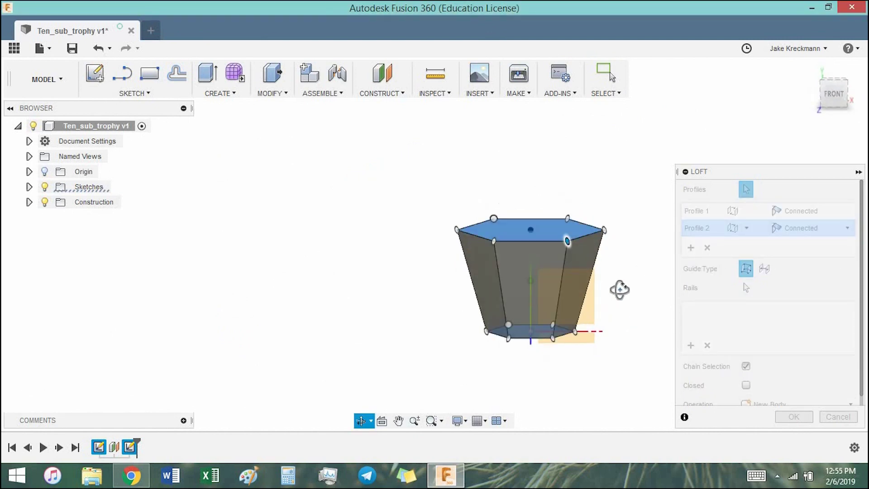
left_click(794, 417)
Step: Shell the lofted body with 2 mm walls, leaving the top face open
left_click(270, 93)
left_click(281, 157)
left_click(571, 246)
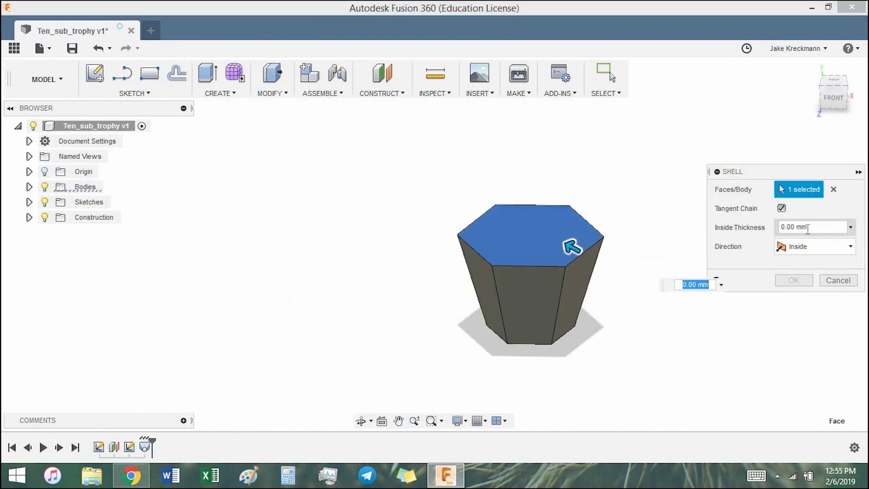
type("3")
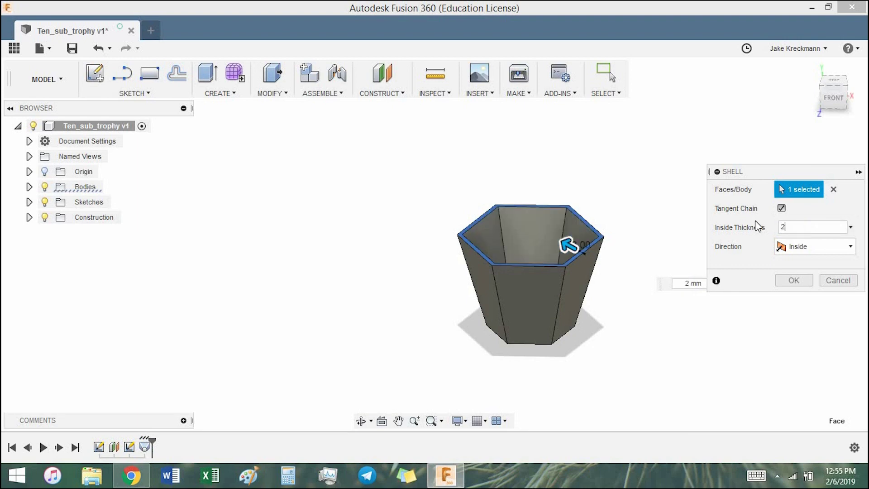
key("Return")
mouse_move(646, 249)
middle_mouse_down("shift")
mouse_move(572, 132)
mouse_move(593, 194)
mouse_move(767, 176)
mouse_move(456, 297)
mouse_move(556, 368)
mouse_move(519, 313)
mouse_move(606, 305)
middle_mouse_up("shift")
key("Escape")
Step: Draw the stepped base profile outline with lines on the front plane
left_click(94, 72)
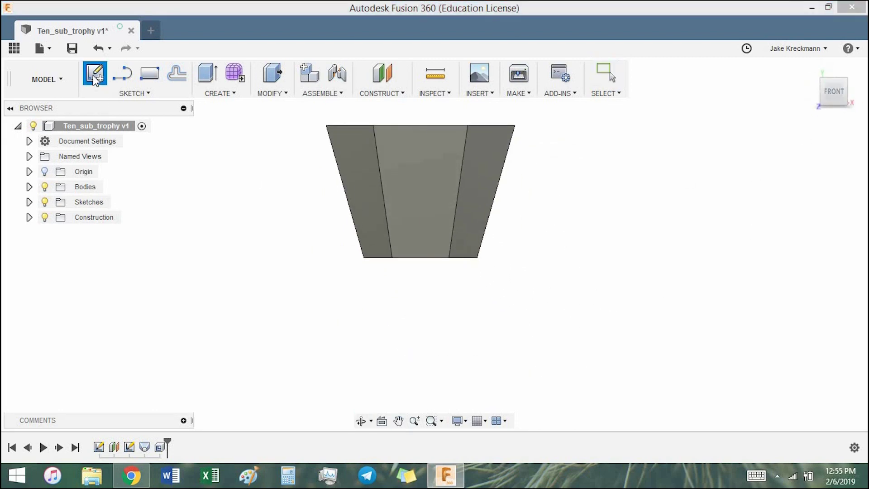
left_click(528, 268)
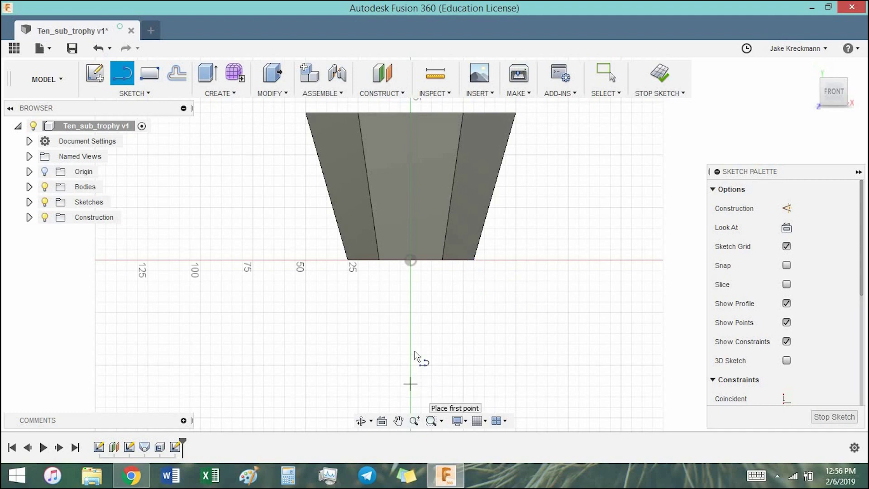
left_click(410, 379)
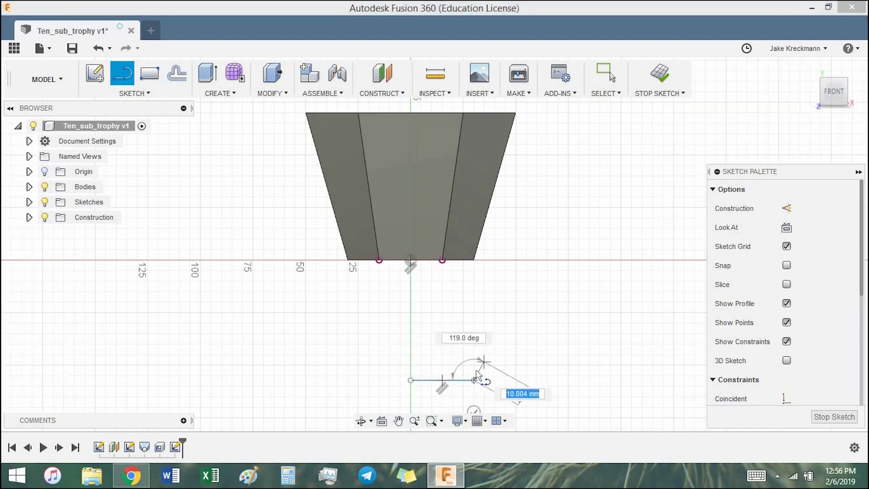
scroll(474, 375, "up", 2)
scroll(476, 377, "up", 2)
left_click(452, 365)
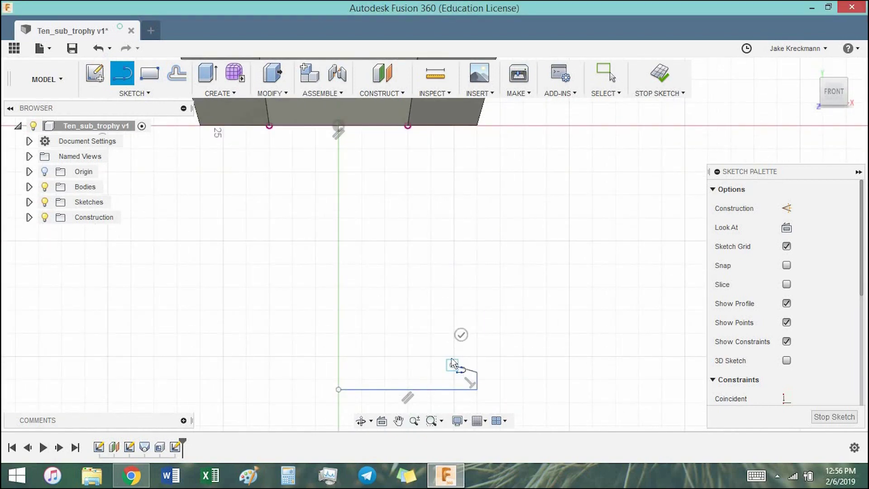
scroll(453, 362, "up", 2)
left_click(454, 366)
left_click(454, 352)
scroll(412, 320, "down", 3)
Step: Dimension the bottom line 30.00 and the short vertical segment 2.50
key("d")
left_click(398, 342)
left_click(407, 363)
key("Return")
left_click(450, 335)
left_click(485, 342)
key("Return")
Step: Add the 5.00 horizontal step and 1.50 height dimensions
scroll(457, 337, "up", 3)
left_click(434, 362)
type("5")
key("Return")
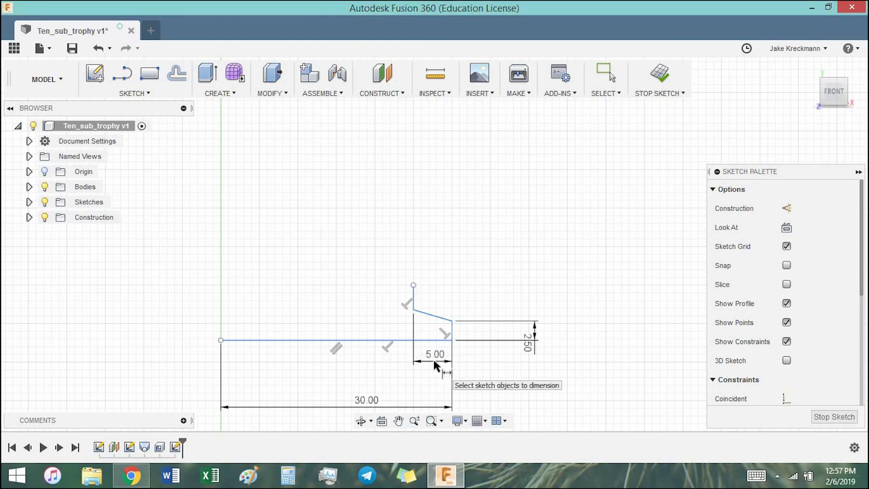
left_click(517, 302)
type("1.5")
key("Return")
Step: Dimension the profile's offset so it sits 60 mm below the cup
scroll(272, 259, "down", 5)
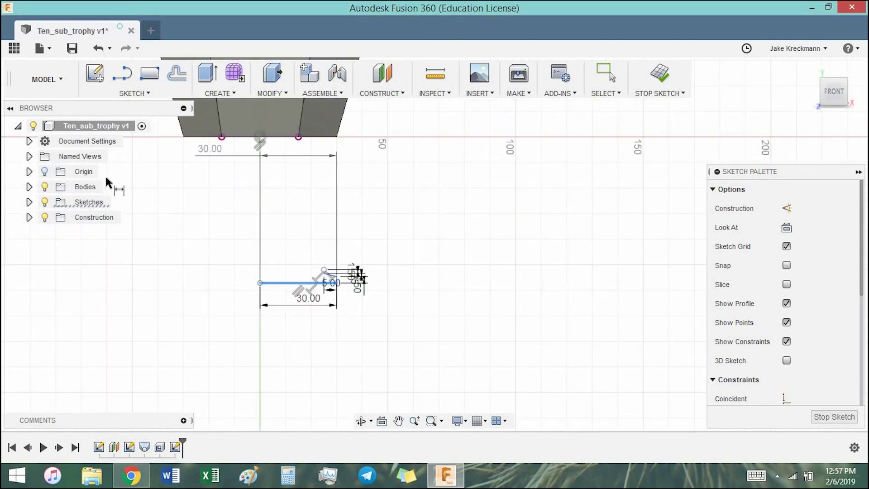
left_click(29, 171)
type("50")
key("Return")
scroll(332, 281, "up", 6)
scroll(797, 353, "down", 5)
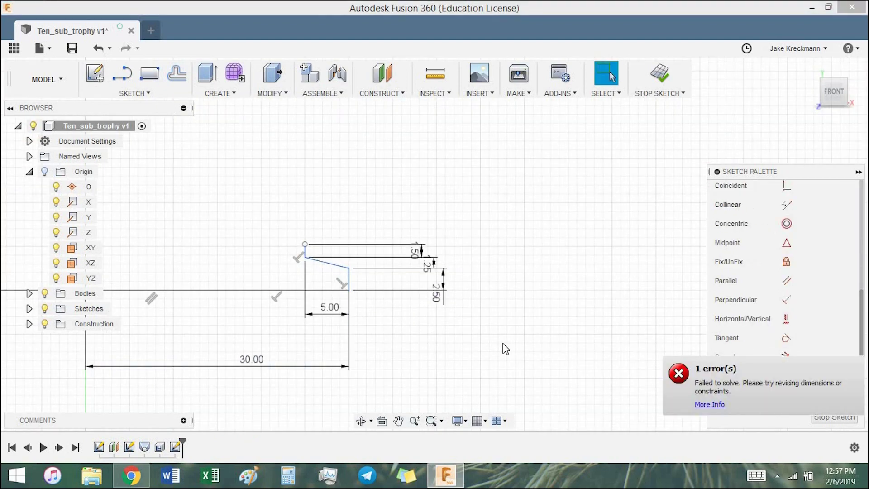
scroll(448, 351, "down", 2)
scroll(205, 311, "down", 2)
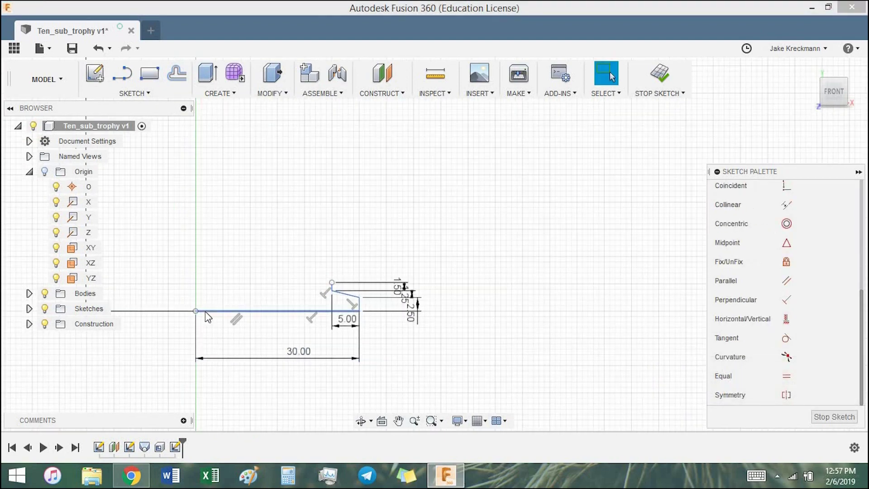
middle_click_drag(224, 257, 291, 301)
left_click(246, 104)
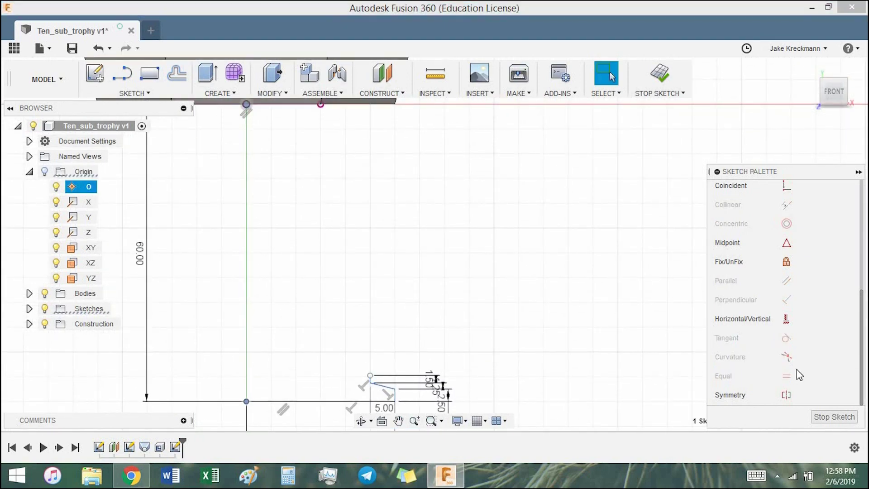
Step: Draw a flaring fit-point spline from the profile's top point, tangent to the profile
scroll(375, 383, "down", 1)
left_click(134, 93)
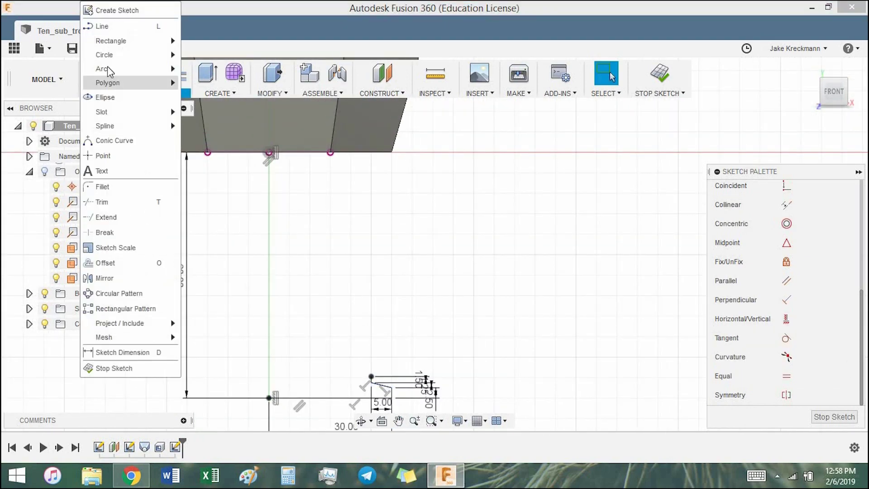
left_click(199, 120)
left_click(371, 376)
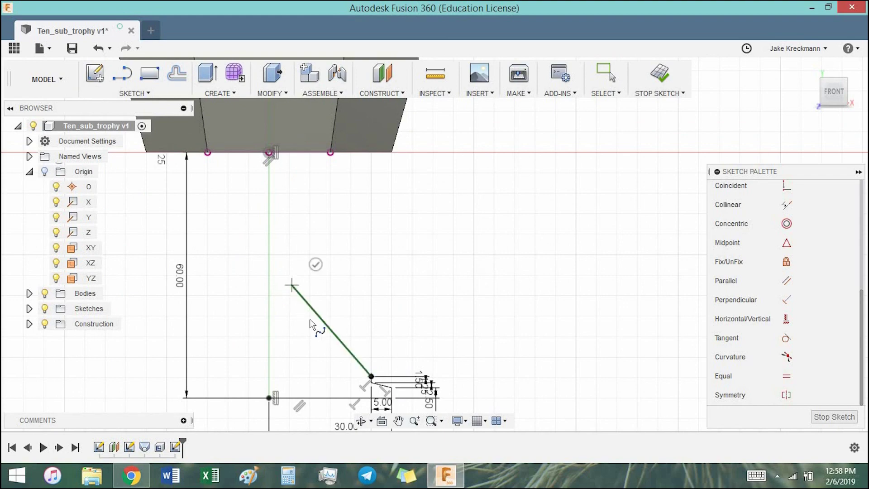
key("Escape")
left_click_drag(300, 295, 292, 314)
scroll(312, 326, "up", 2)
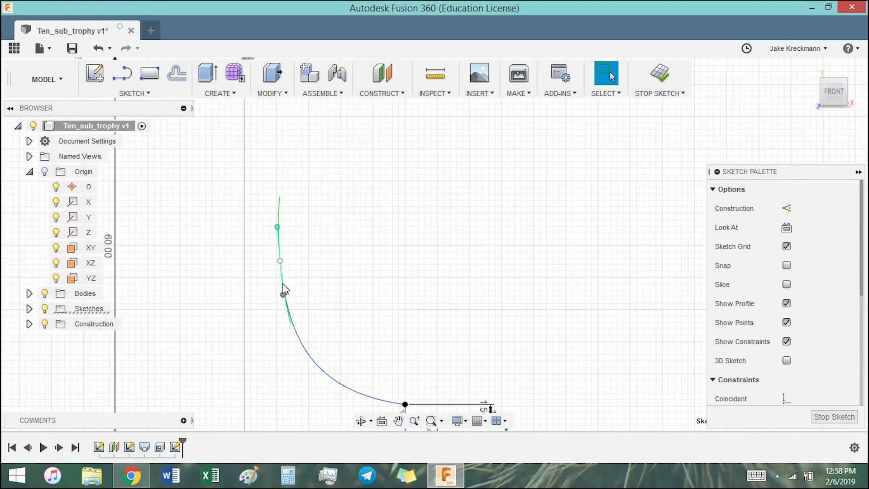
scroll(792, 388, "down", 2)
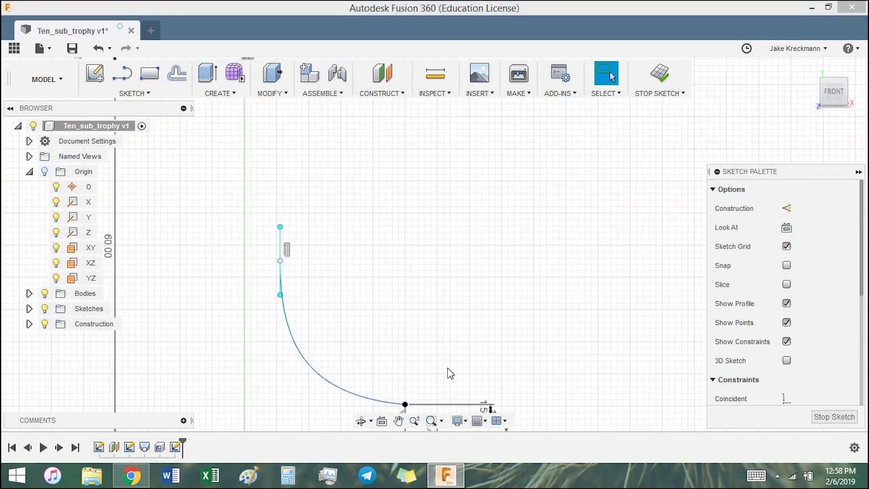
scroll(417, 353, "down", 1)
left_click(381, 327)
scroll(796, 371, "down", 4)
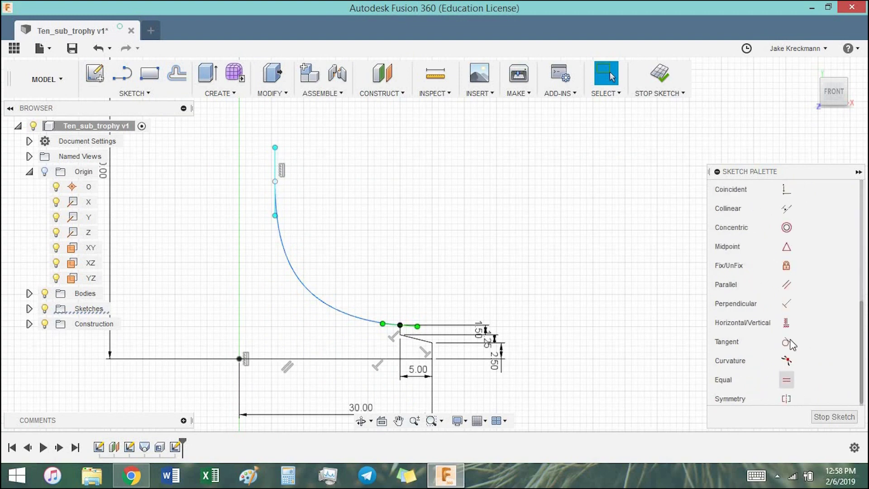
left_click(789, 341)
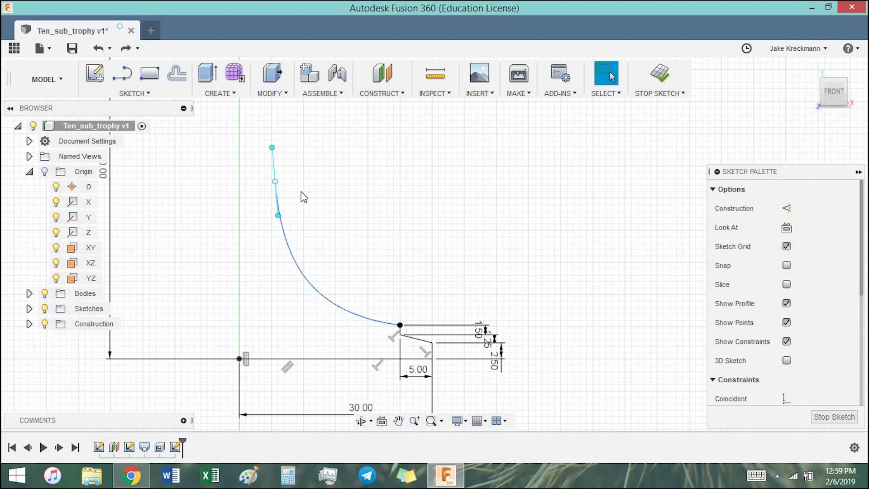
Step: Reshape the spline and dimension it 34.00 and 15.00
left_click(280, 179)
scroll(317, 226, "down", 1)
scroll(358, 322, "down", 3)
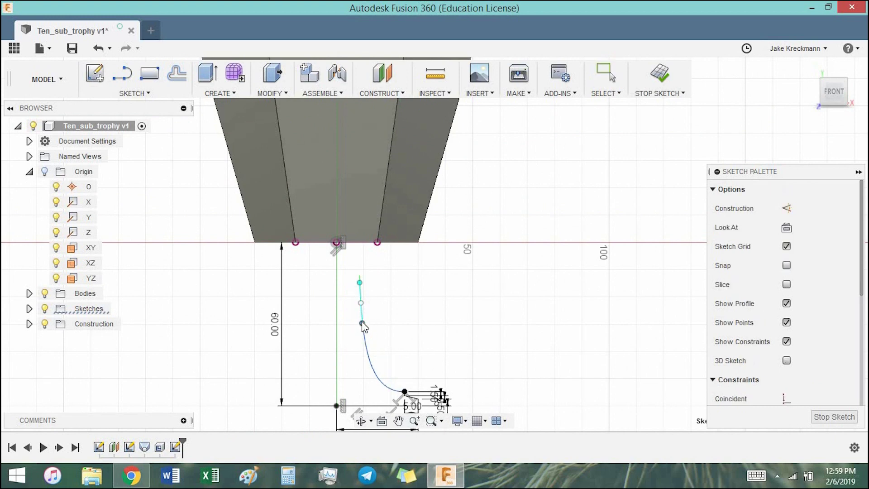
scroll(409, 396, "up", 3)
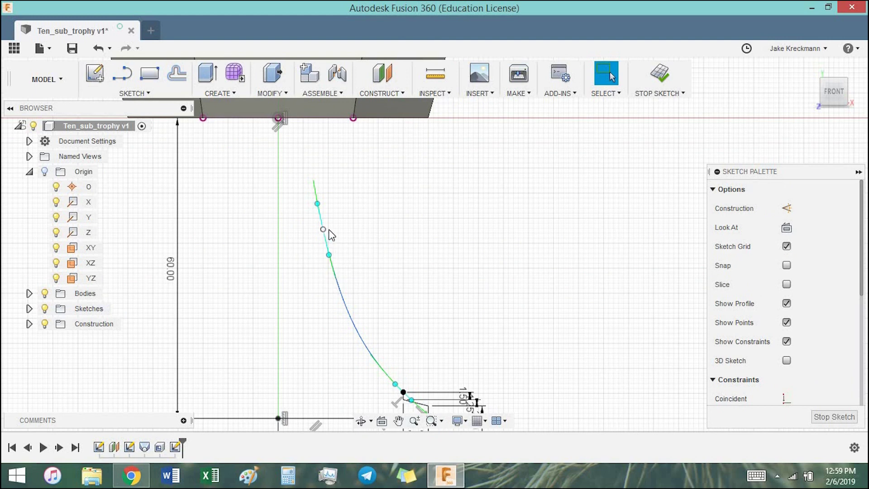
left_click_drag(331, 234, 334, 256)
scroll(433, 258, "down", 1)
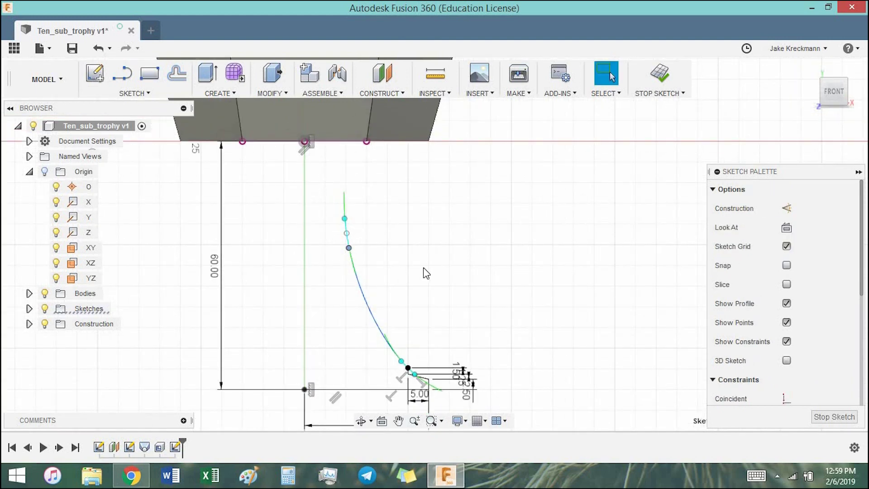
key("d")
left_click(389, 398)
type("15")
key("Return")
Step: Close the base profile with lines back to the axis and finish the sketch
left_click(346, 233)
left_click(304, 234)
left_click(304, 389)
key("Escape")
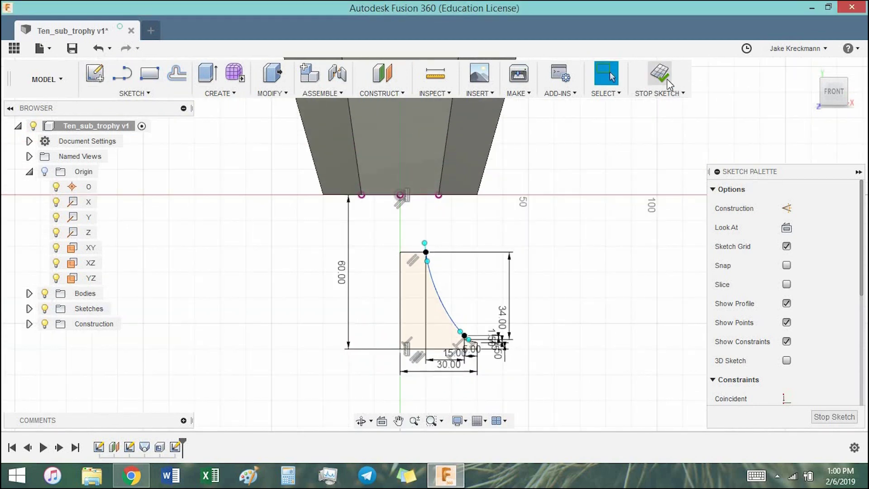
left_click(659, 77)
left_click(220, 93)
left_click(230, 136)
Step: Revolve the base profile a full 360° around the Y axis
left_click(770, 209)
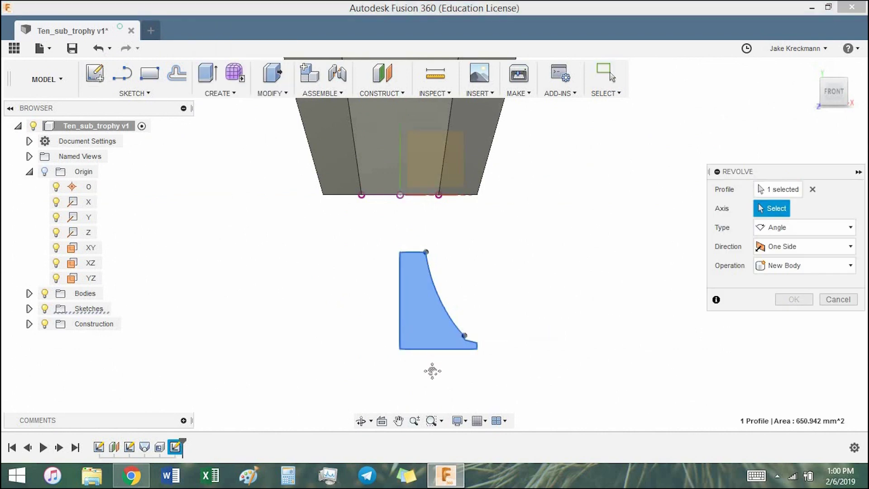
left_click(88, 217)
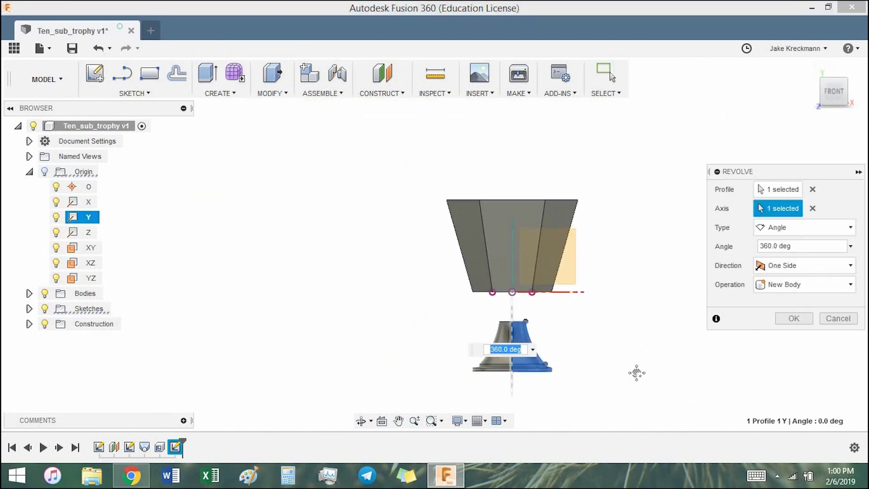
middle_click_drag(640, 376, 570, 379, "shift")
left_click(794, 319)
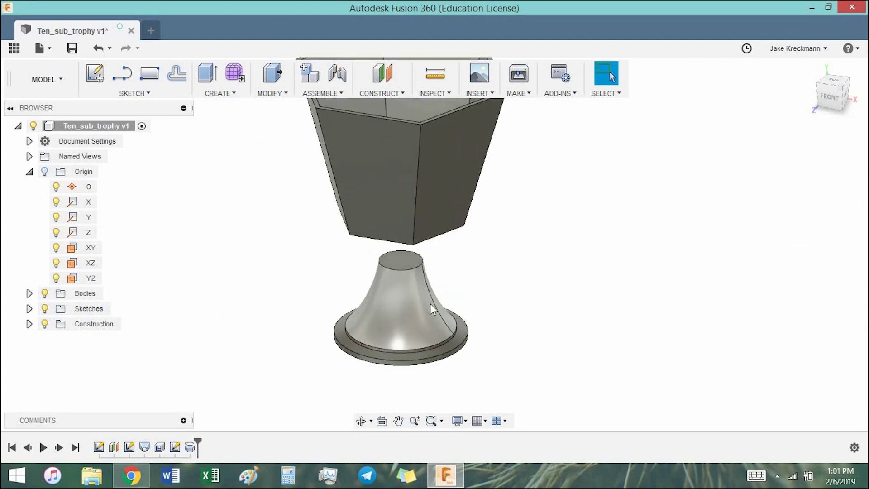
Step: Loft from the base top to the cup bottom, joining the bodies
left_click(220, 93)
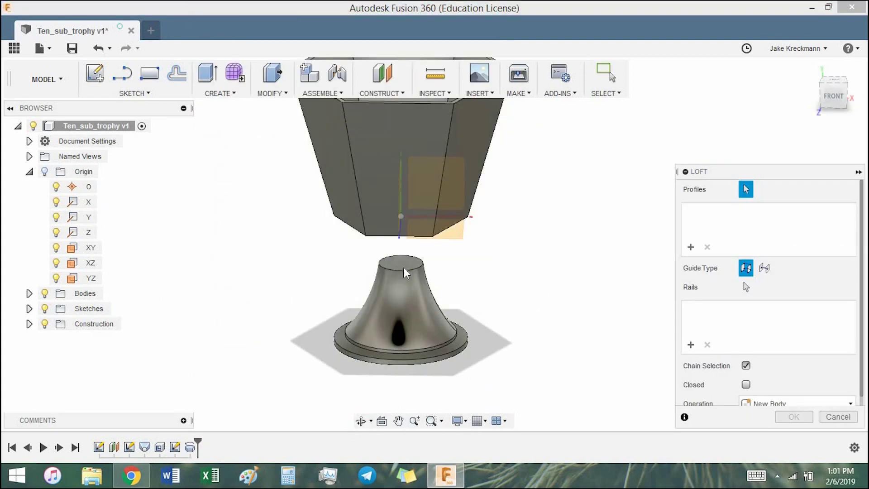
left_click(396, 256)
left_click(398, 213)
mouse_move(396, 256)
middle_mouse_down("shift")
mouse_move(498, 294)
mouse_move(517, 320)
mouse_move(543, 248)
middle_mouse_up("shift")
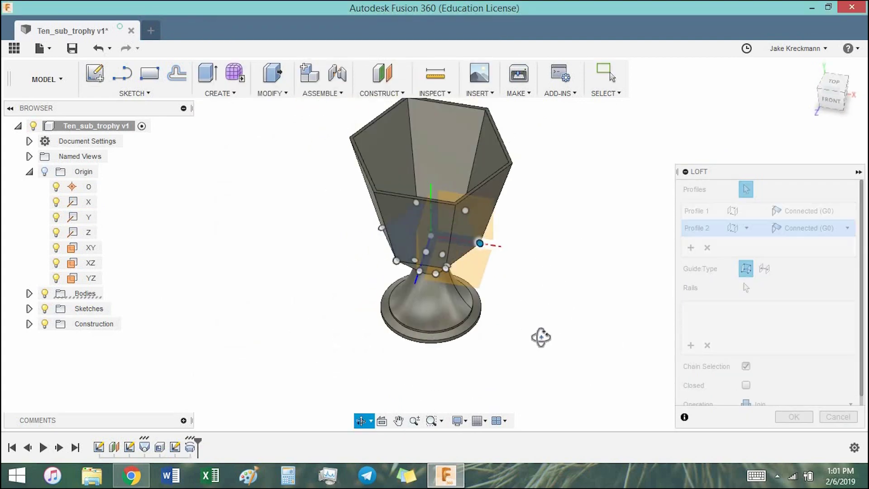
left_click(789, 395)
left_click(770, 362)
key("Return")
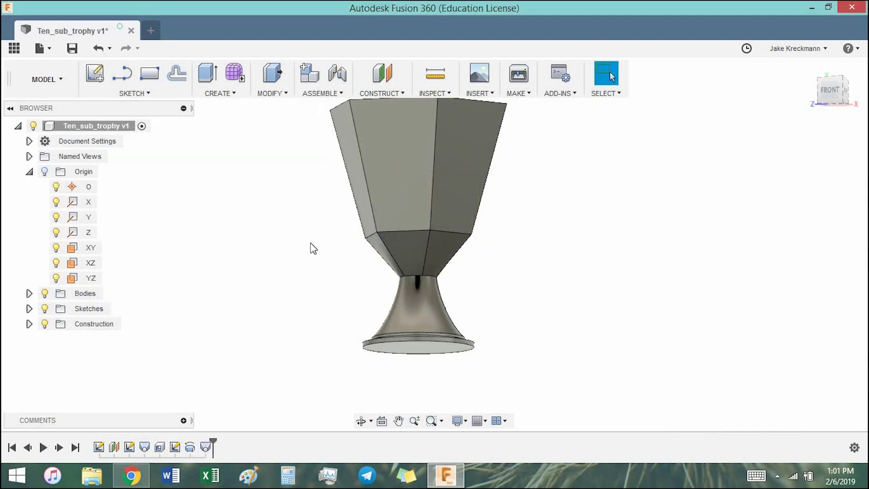
Step: Start a Combine on the cup body, then cancel it
middle_click_drag(534, 326, 514, 274, "shift")
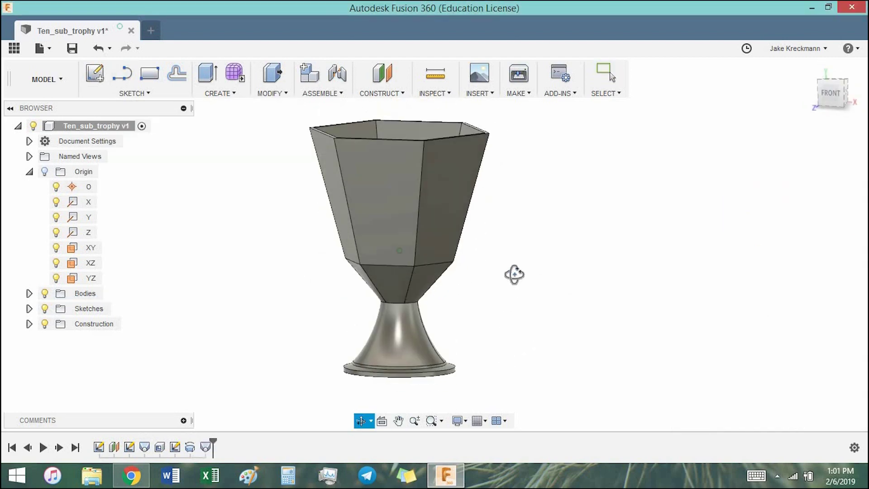
left_click(271, 93)
left_click(286, 200)
left_click(443, 254)
key("Escape")
Step: Shell the cup to 2 mm, removing its top face
middle_click_drag(585, 270, 592, 311, "shift")
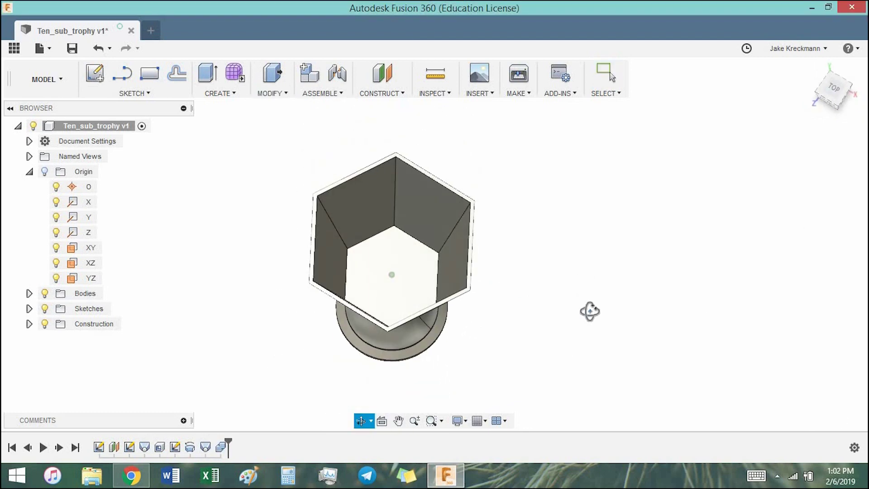
left_click(274, 94)
left_click(274, 154)
left_click(416, 244)
mouse_move(539, 214)
middle_mouse_down("shift")
mouse_move(497, 326)
mouse_move(553, 343)
mouse_move(562, 303)
middle_mouse_up("shift")
type("2")
key("Return")
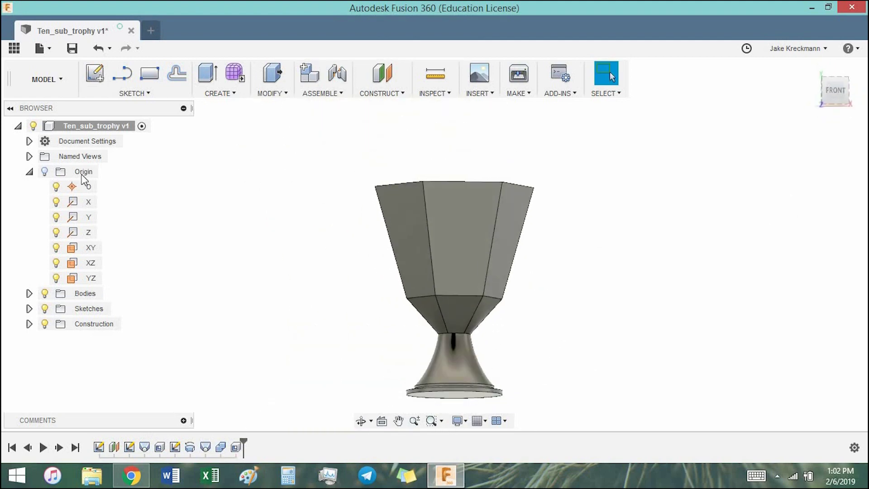
Step: Rename the two bodies Cup and Base in the browser
left_click(29, 293)
double_click(93, 308)
type("Cup")
double_click(98, 324)
type("Base")
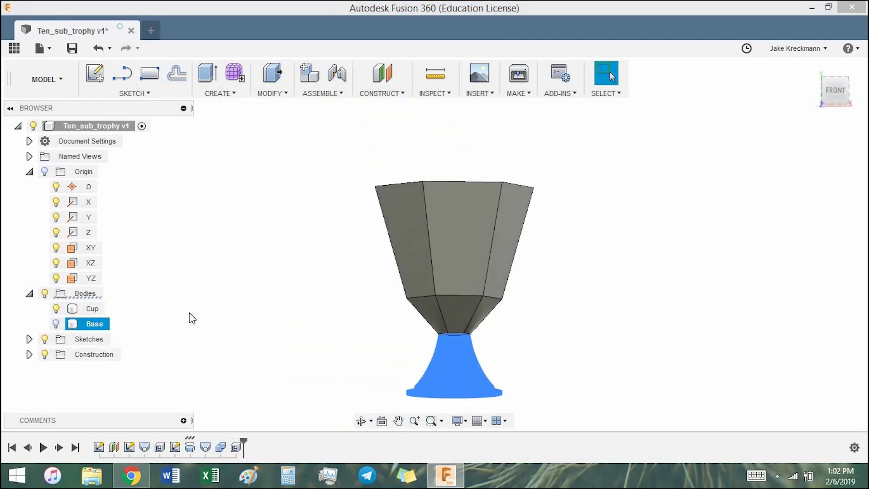
key("Return")
mouse_move(528, 379)
middle_mouse_down("shift")
mouse_move(449, 316)
mouse_move(493, 300)
mouse_move(458, 336)
mouse_move(415, 277)
mouse_move(489, 295)
mouse_move(481, 361)
mouse_move(586, 281)
middle_mouse_up("shift")
Step: Start a front-plane sketch with a vertical construction centreline from the origin to the top edge
key("s")
left_click(398, 313)
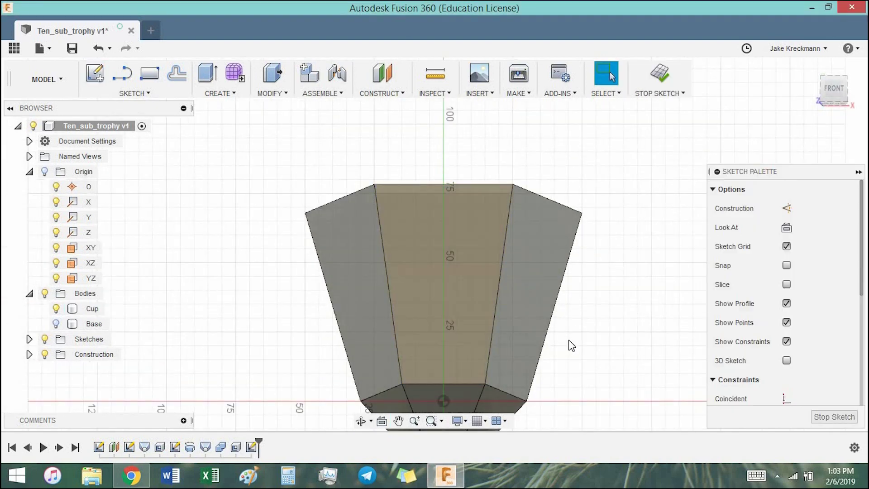
scroll(481, 328, "up", 3)
scroll(481, 328, "down", 1)
middle_click_drag(657, 387, 568, 358)
key("l")
left_click(373, 389)
left_click(374, 118)
key("Escape")
left_click(373, 235)
key("x")
Step: Draw a line along the face's right edge and offset it 3 mm
key("l")
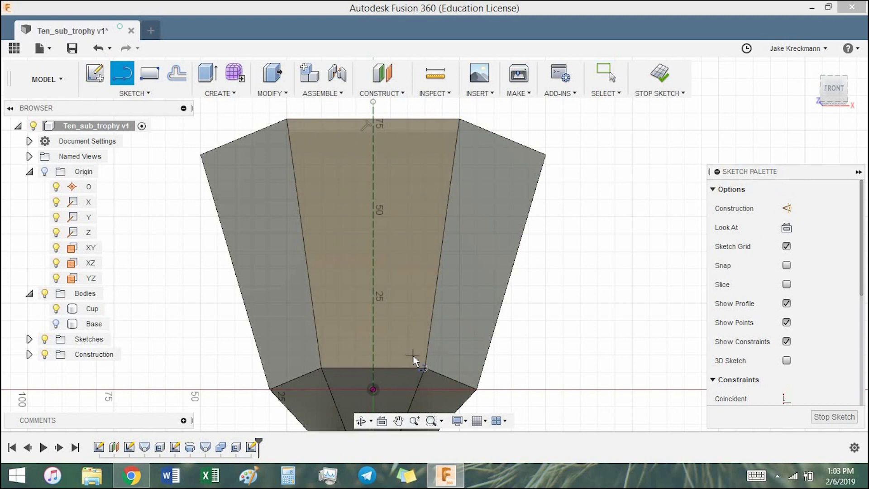
left_click(417, 341)
left_click(459, 119)
key("Escape")
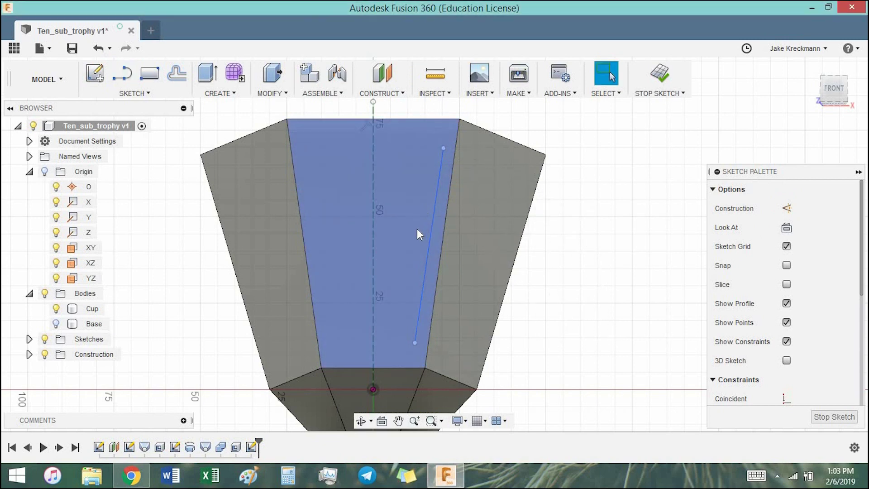
left_click(176, 76)
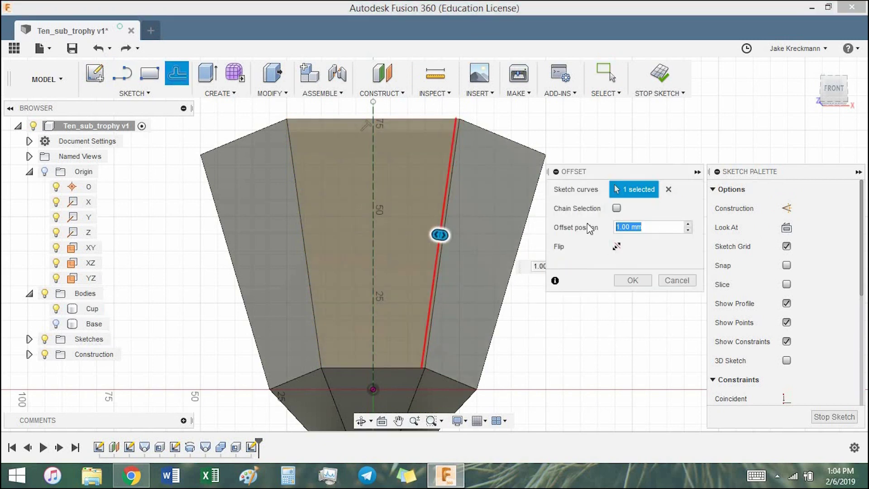
key("Return")
Step: Project the cup's front face and offset its outline 3 mm inward
left_click(134, 93)
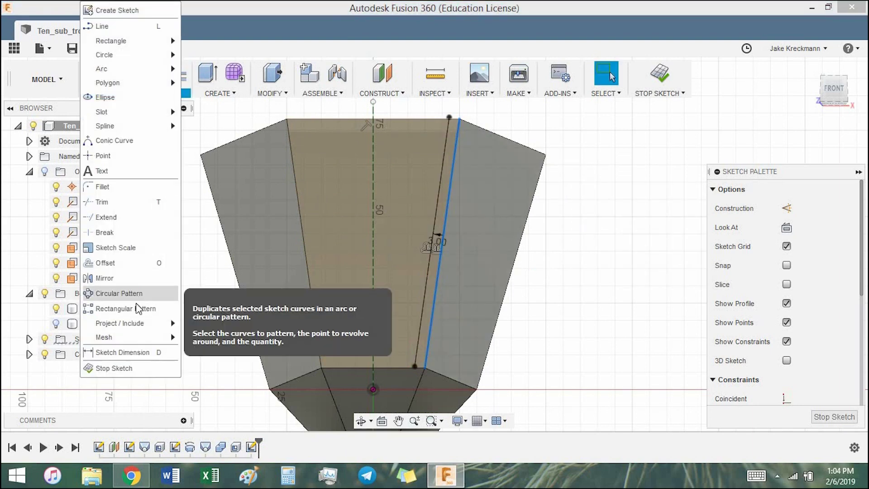
left_click(204, 322)
left_click(417, 139)
left_click(633, 262)
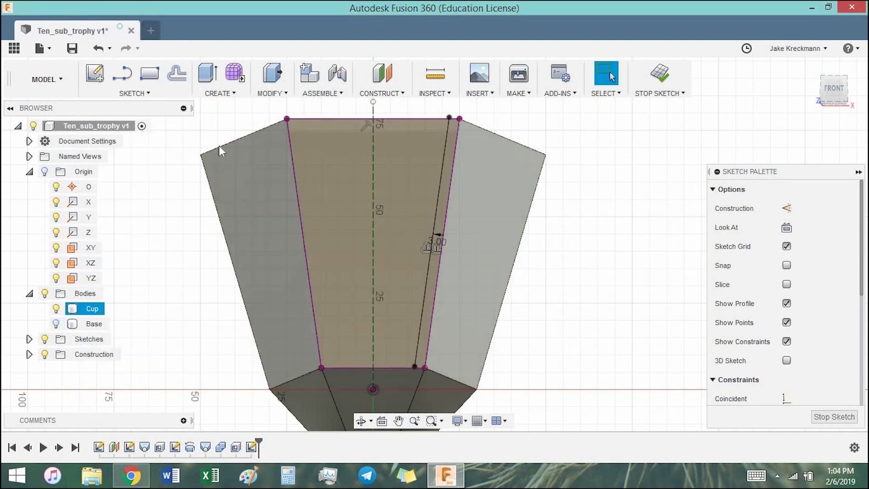
left_click(176, 75)
left_click(415, 116)
left_click(633, 280)
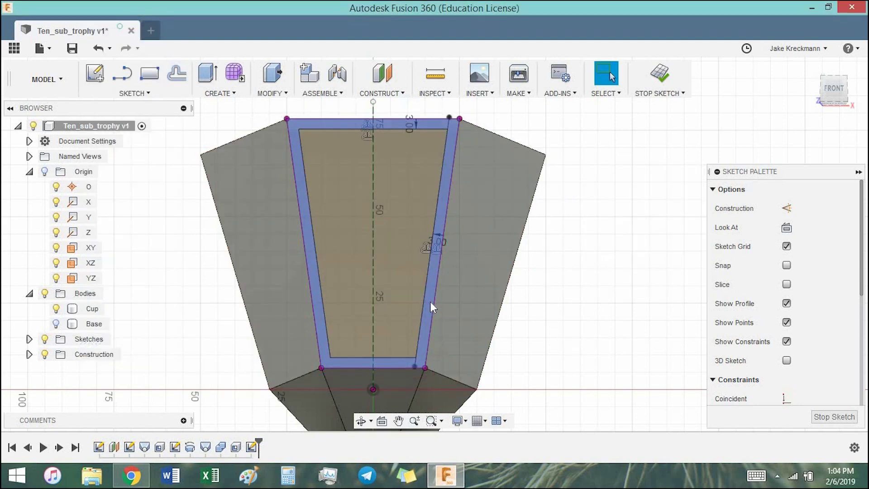
Step: Convert the right inner line to construction geometry
left_click(424, 297)
key("x")
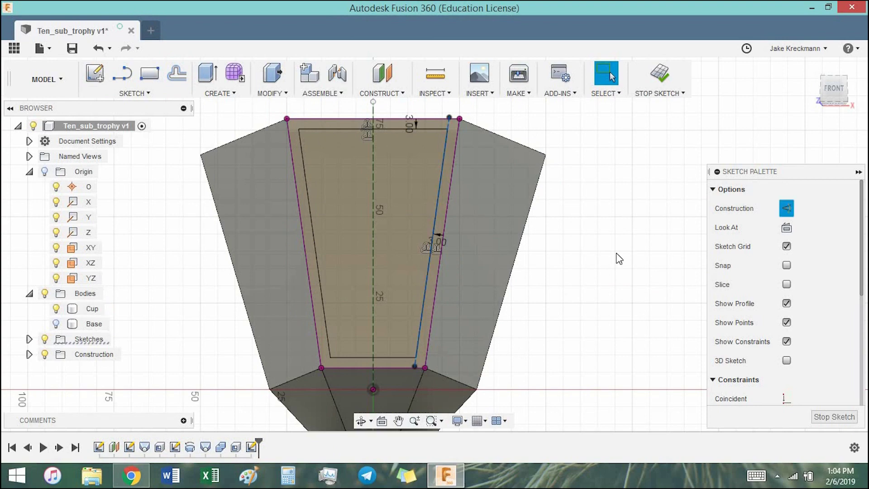
scroll(445, 121, "up", 2)
key("Escape")
scroll(496, 300, "down", 2)
scroll(527, 288, "down", 2)
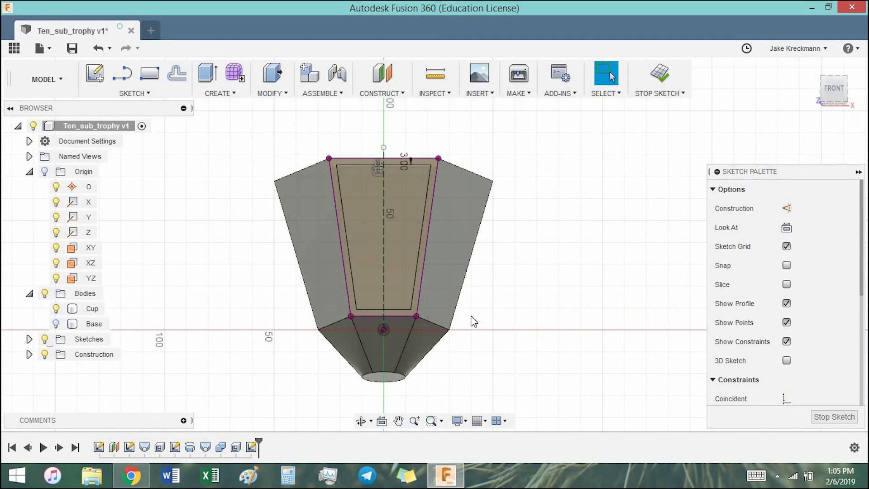
scroll(425, 173, "up", 2)
scroll(417, 230, "up", 1)
Step: Draw a curve near the panel's right edge and bend its top end
key("s")
left_click(135, 93)
key("l")
left_click(425, 224)
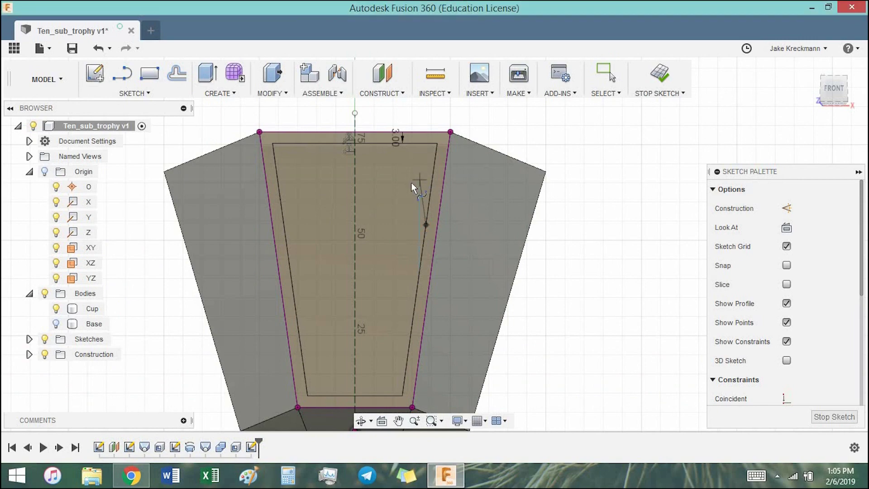
left_click(419, 173)
left_click(438, 223)
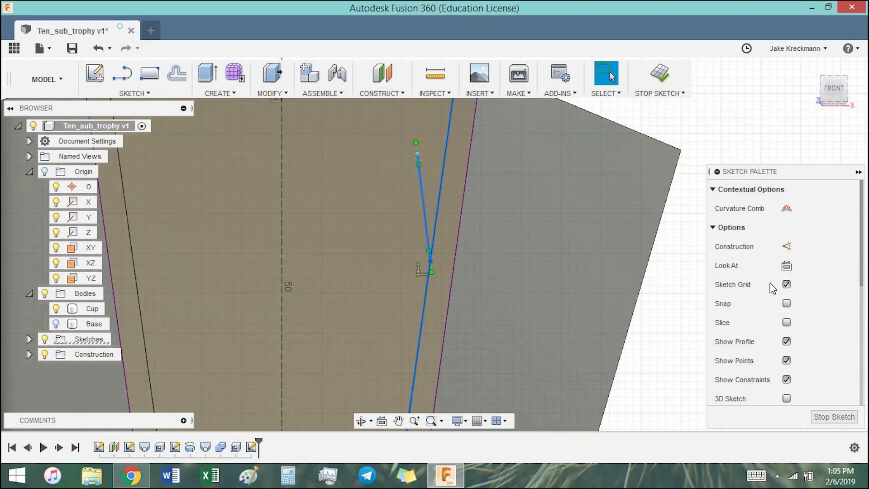
scroll(459, 184, "down", 3)
scroll(405, 251, "up", 4)
left_click(406, 251)
left_click_drag(414, 203, 403, 213)
Step: Try a fit point spline loop to the panel edge, then delete the unwanted loop
type("s")
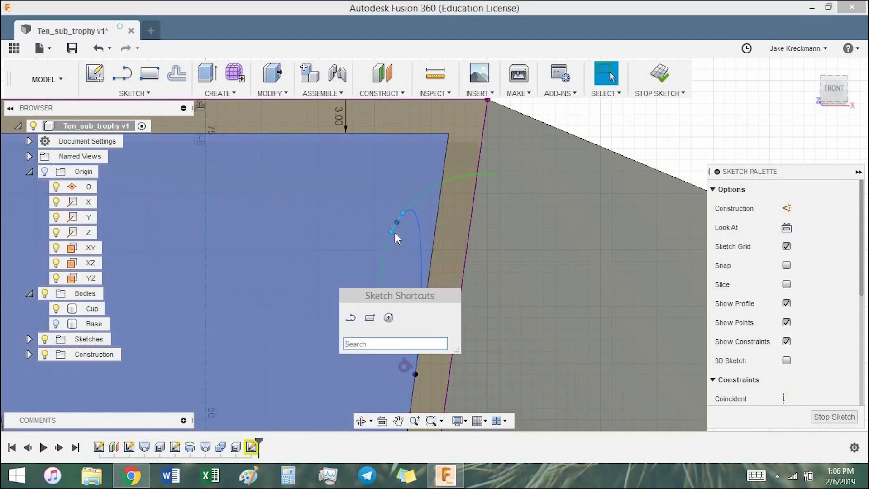
type("spl")
left_click(405, 390)
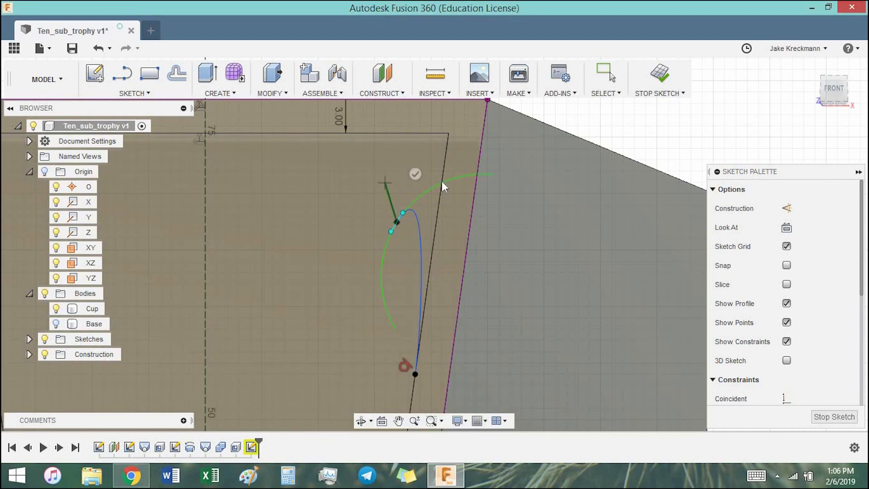
key("Escape")
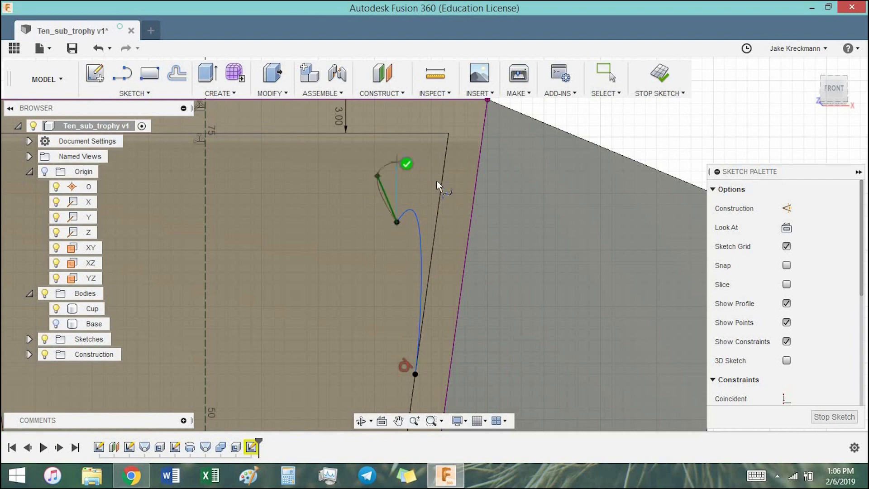
left_click_drag(386, 210, 440, 196)
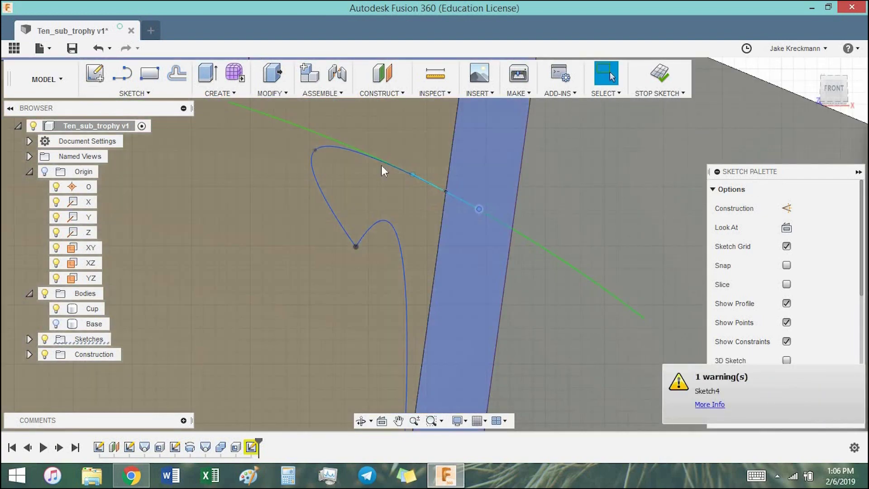
left_click(429, 192)
key("Delete")
Step: Draw a new spline from the curve end up-left to the panel edge and reshape it
key("s")
right_click(613, 138)
left_click(617, 94)
left_click(417, 250)
left_click(381, 200)
key("Escape")
left_click(417, 250)
left_click(390, 203)
left_click(467, 237)
key("Escape")
left_click(445, 227)
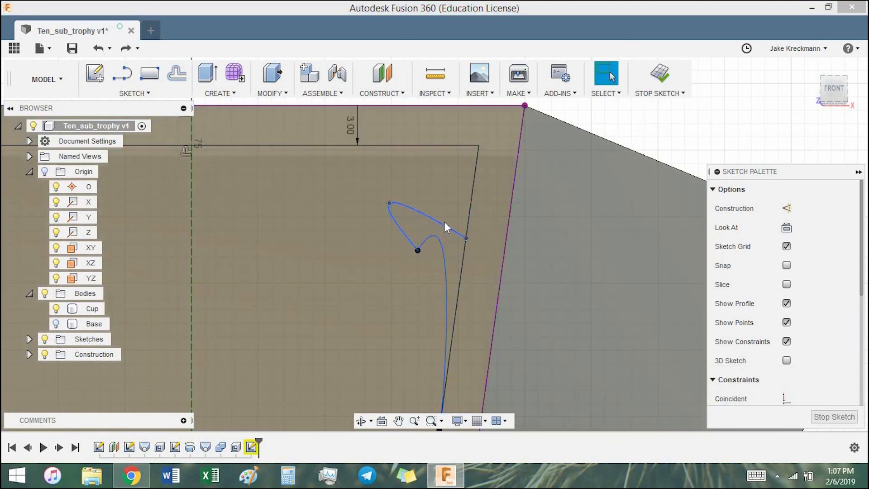
mouse_move(454, 251)
left_mouse_down()
mouse_move(461, 236)
mouse_move(465, 257)
left_mouse_up()
Step: Rotate the spline's lower tangent and delete the excess loop, leaving a short hook
scroll(466, 257, "up", 2)
left_click(378, 210)
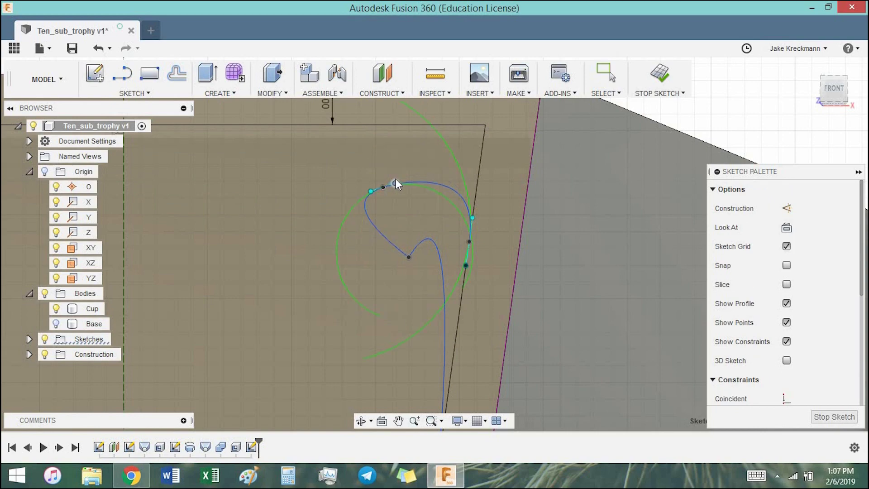
scroll(409, 264, "up", 1)
left_click(413, 258)
left_click_drag(433, 258, 428, 270)
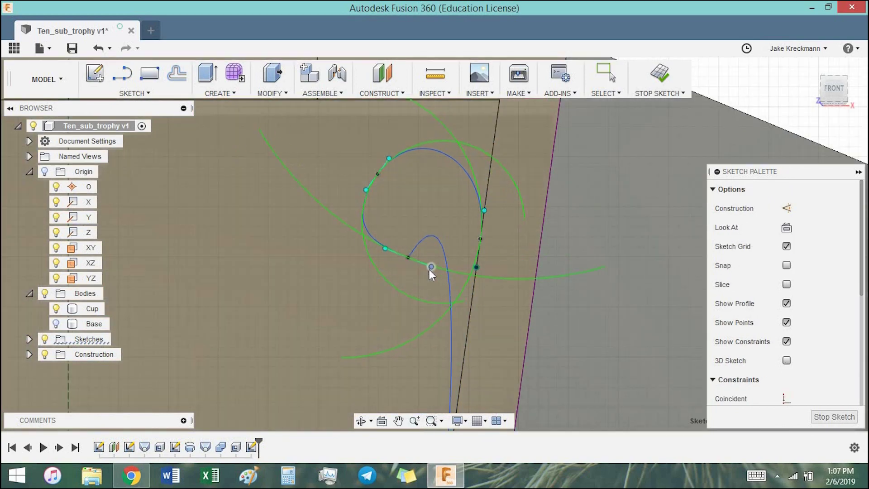
left_click(439, 152)
key("Delete")
right_click(747, 102)
left_click(135, 93)
left_click(208, 126)
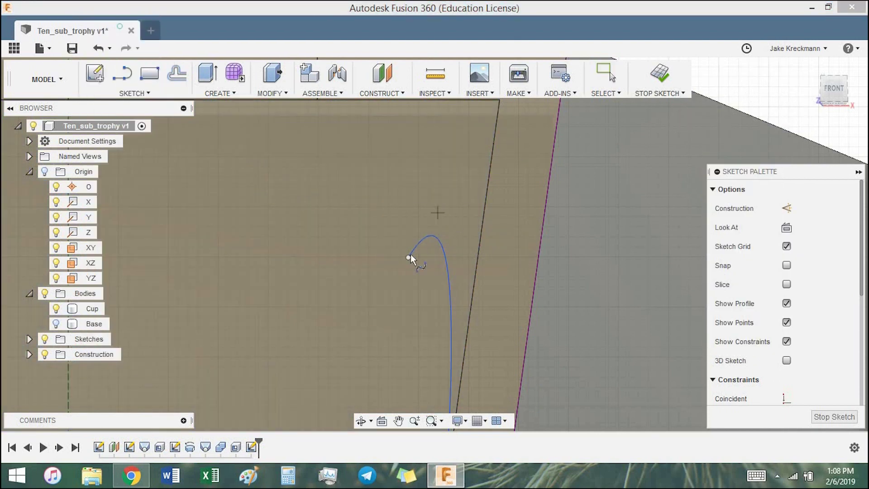
Step: Draw a tighter curl spline from the hook with a near-vertical upper tangent
left_click(470, 211)
left_click_drag(497, 225, 480, 242)
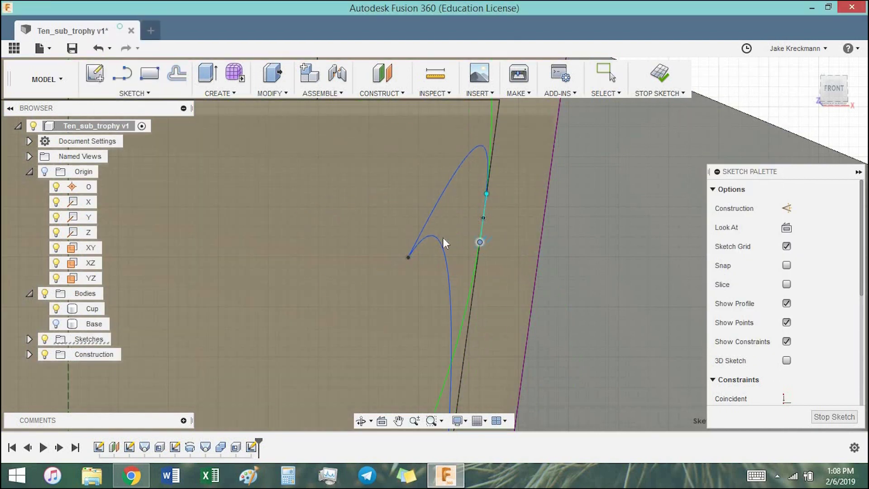
mouse_move(419, 243)
left_mouse_down()
mouse_move(387, 243)
mouse_move(424, 243)
mouse_move(411, 238)
mouse_move(417, 243)
left_mouse_up()
key("Escape")
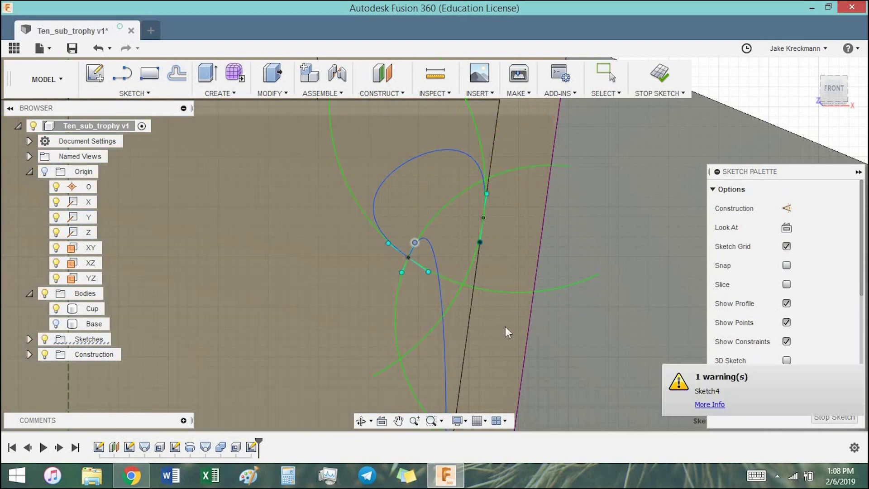
Step: Slide the scroll spline's end point up along the slanted wall line, undoing and retrying
middle_click_drag(494, 377, 362, 389)
left_click(377, 376)
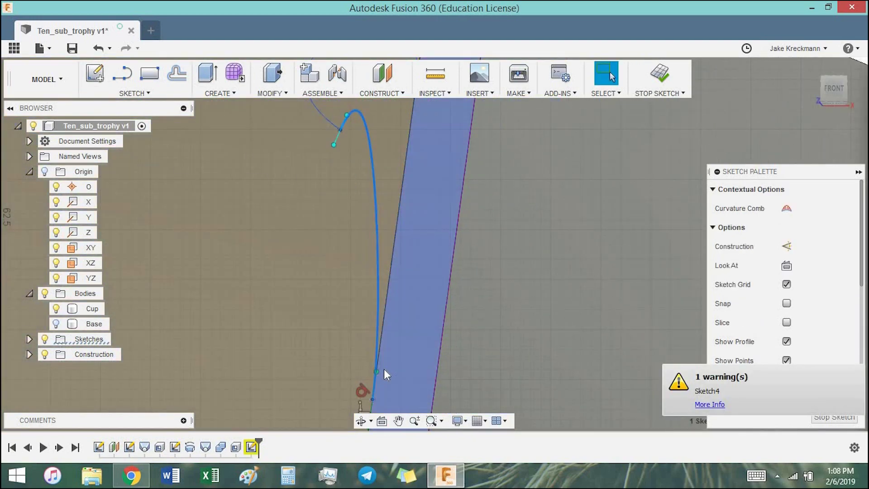
left_click_drag(400, 343, 366, 320)
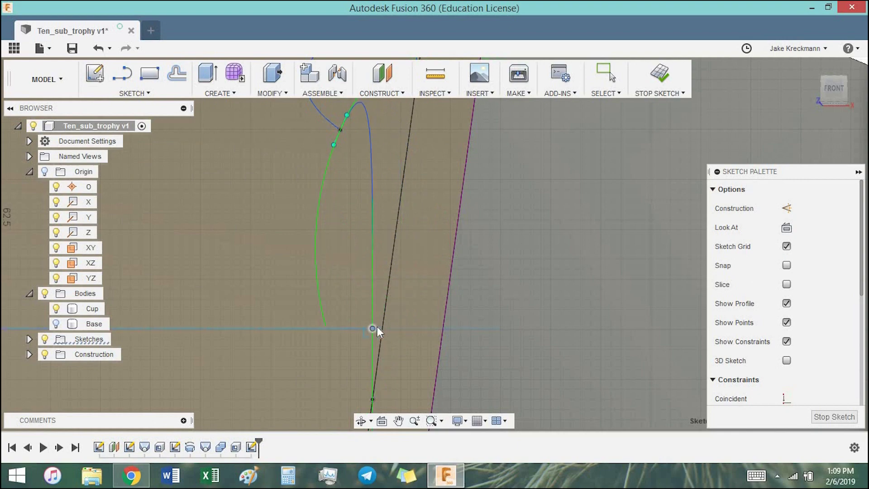
key("ctrl+z")
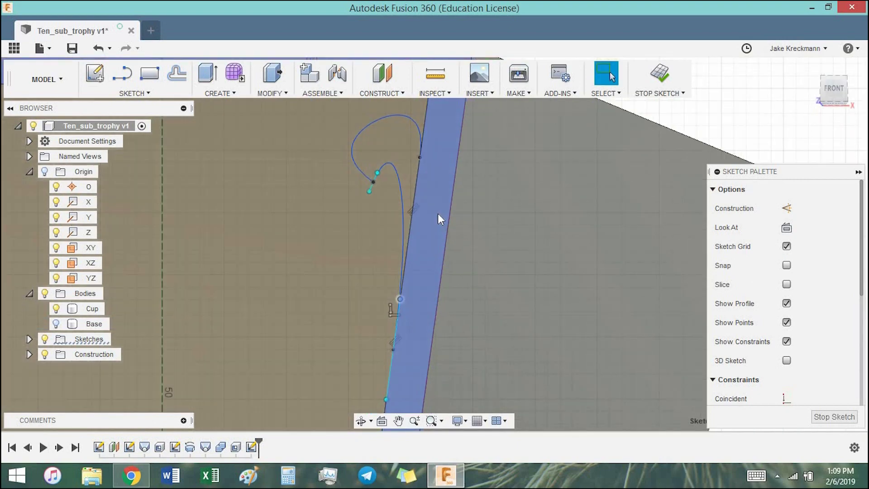
left_click(384, 178)
left_click_drag(390, 262, 404, 154)
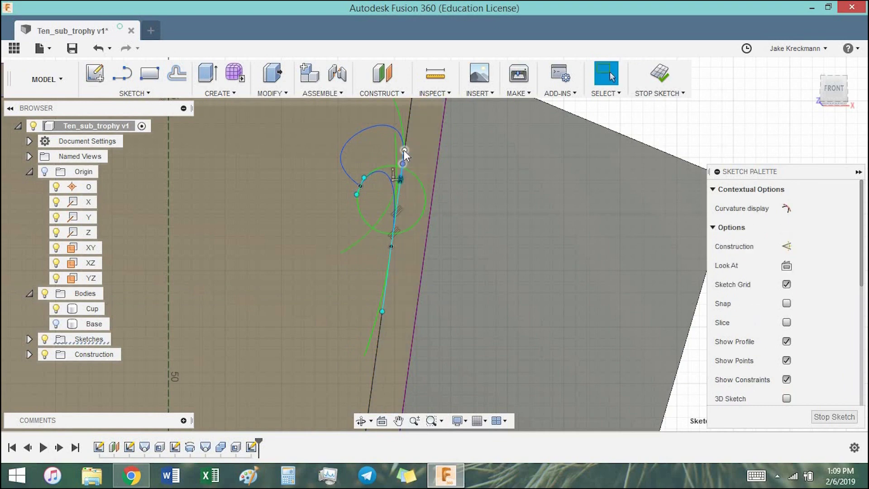
scroll(354, 186, "up", 3)
key("Escape")
Step: Reselect the scroll spline and its end point to check the curl's shape
left_click(305, 295)
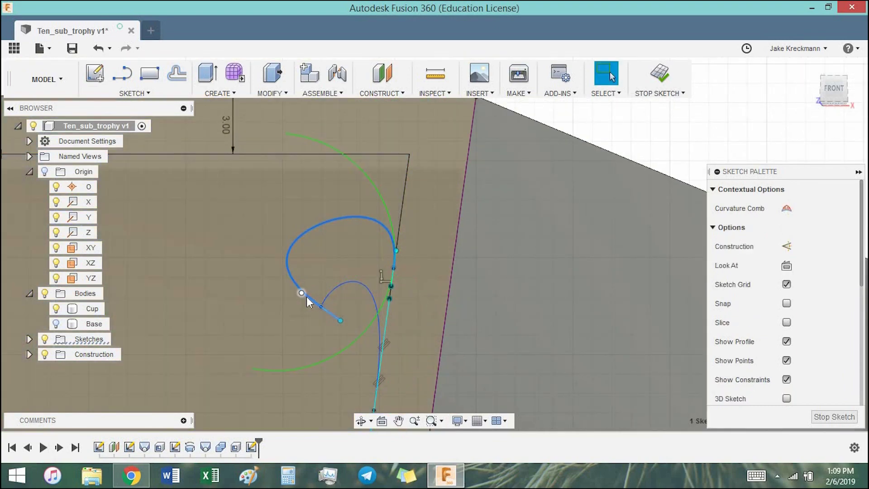
scroll(311, 289, "down", 2)
left_click(365, 268)
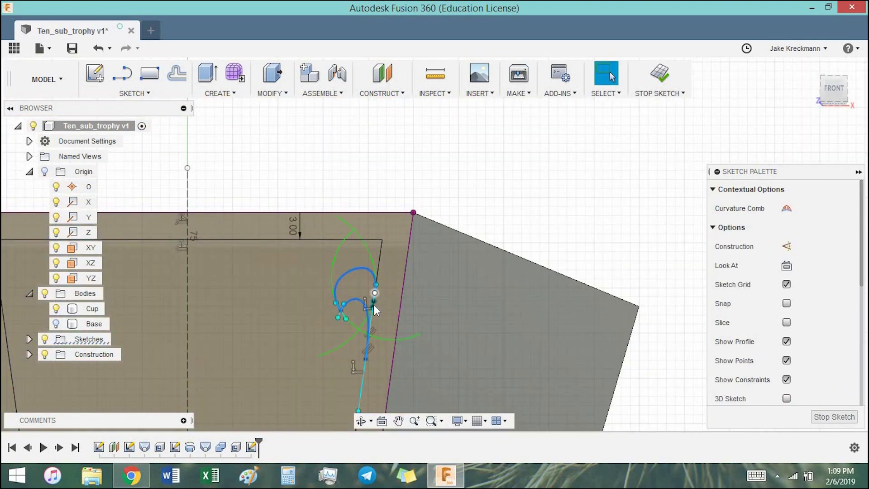
middle_click_drag(515, 295, 549, 184)
left_click(376, 188)
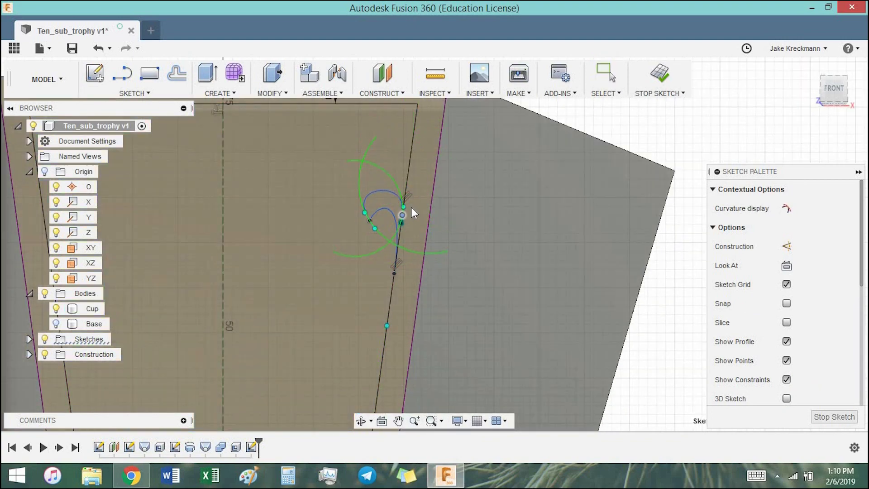
scroll(368, 211, "up", 3)
left_click(368, 211)
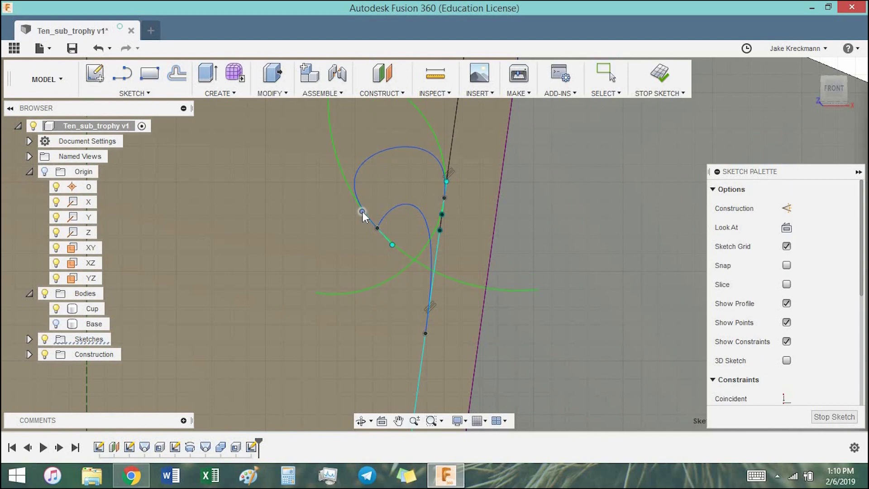
scroll(362, 210, "down", 3)
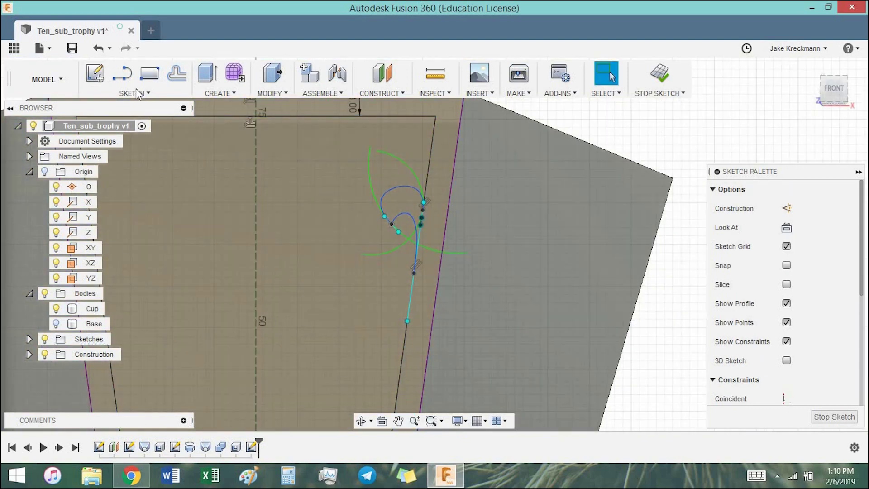
Step: Draw a larger arching spline over the scroll and reshape its lower end
left_click(135, 93)
left_click(131, 121)
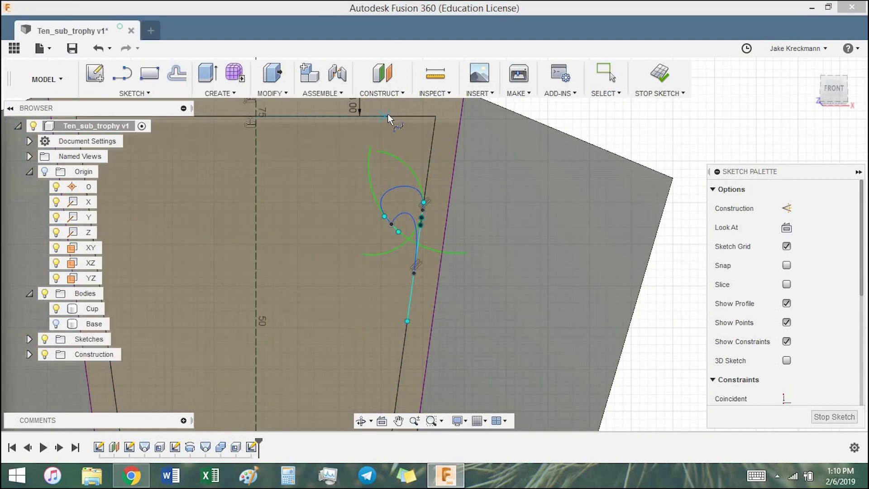
left_click(431, 146)
left_click(388, 116)
left_click(330, 194)
left_click(359, 205)
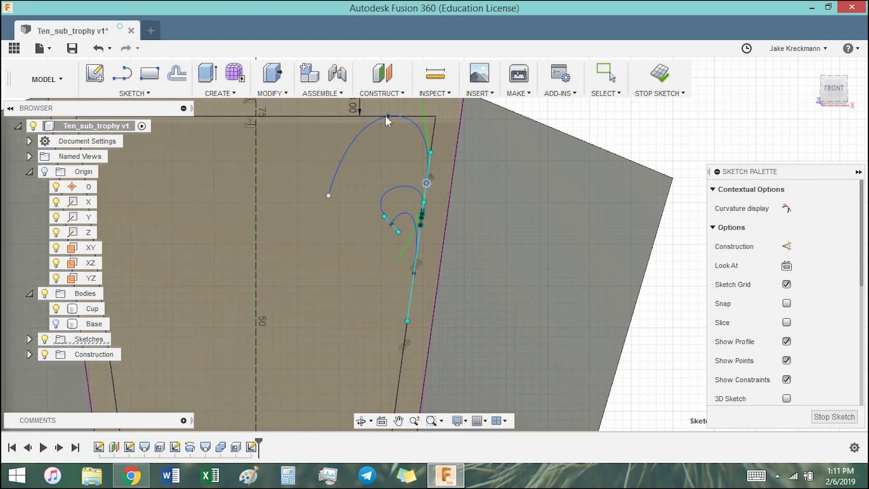
scroll(385, 116, "up", 3)
left_click(417, 117)
mouse_move(265, 284)
left_mouse_down()
mouse_move(266, 333)
mouse_move(292, 259)
left_mouse_up()
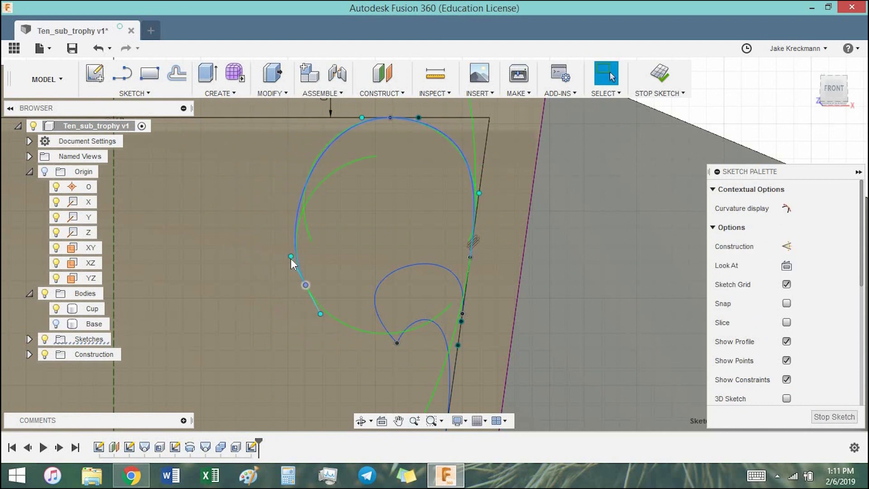
Step: Add a connecting spline across the large loop to the wall and arch it
left_click(154, 94)
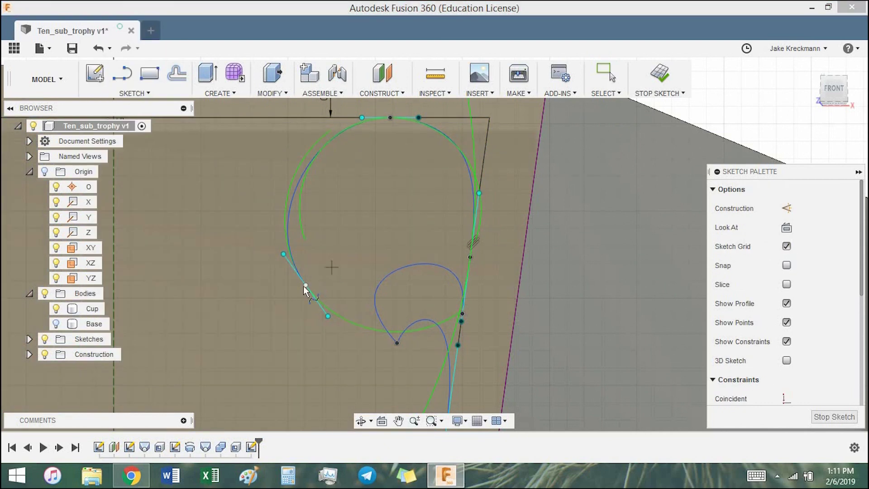
left_click(306, 285)
left_click(441, 266)
left_click_drag(456, 265, 452, 281)
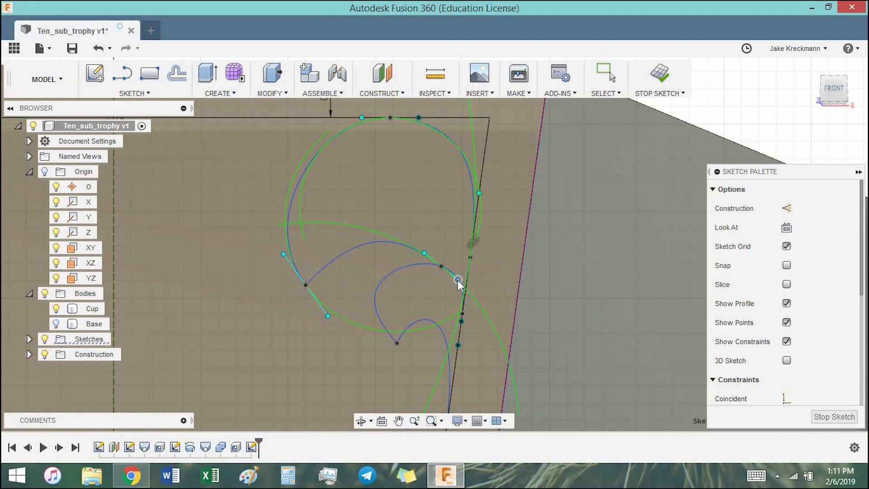
mouse_move(319, 283)
left_mouse_down()
mouse_move(310, 263)
mouse_move(315, 268)
left_mouse_up()
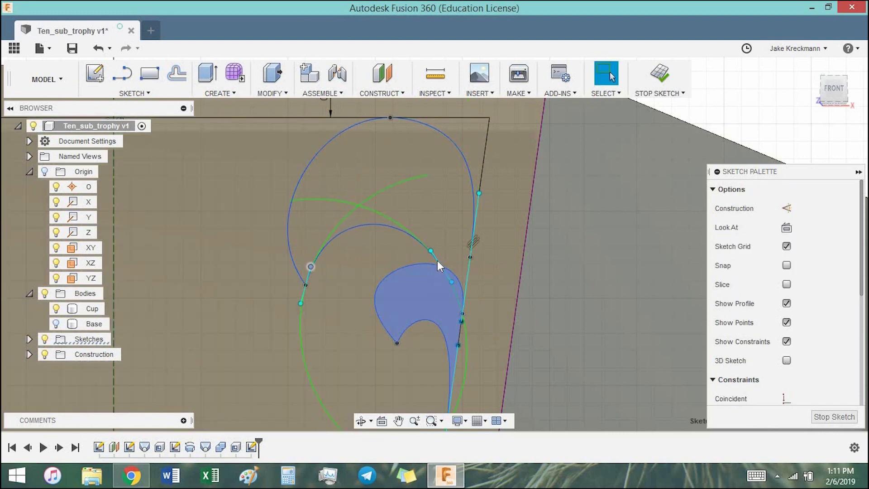
key("Escape")
Step: Adjust the tangent at the large arch's top so it curves smoothly
scroll(438, 256, "down", 3)
scroll(409, 169, "up", 3)
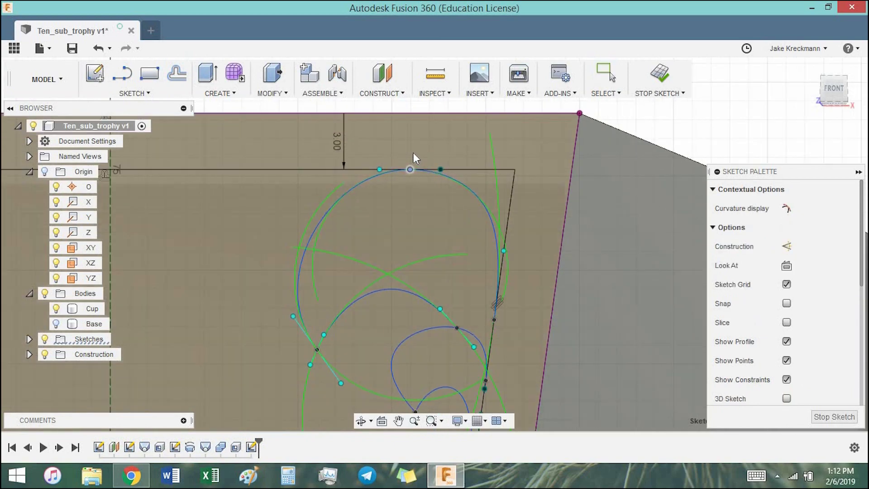
left_click(409, 157)
left_click_drag(409, 157, 442, 156)
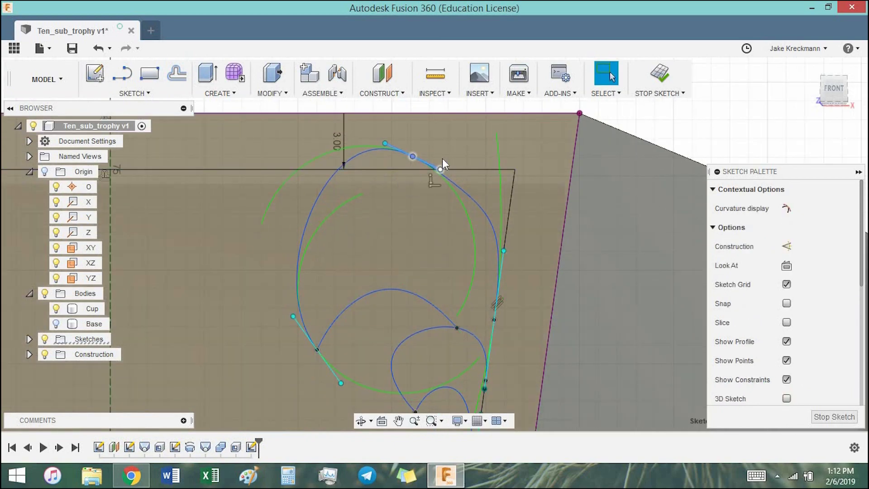
scroll(439, 156, "up", 3)
left_click(434, 193)
scroll(795, 300, "down", 3)
scroll(452, 244, "down", 4)
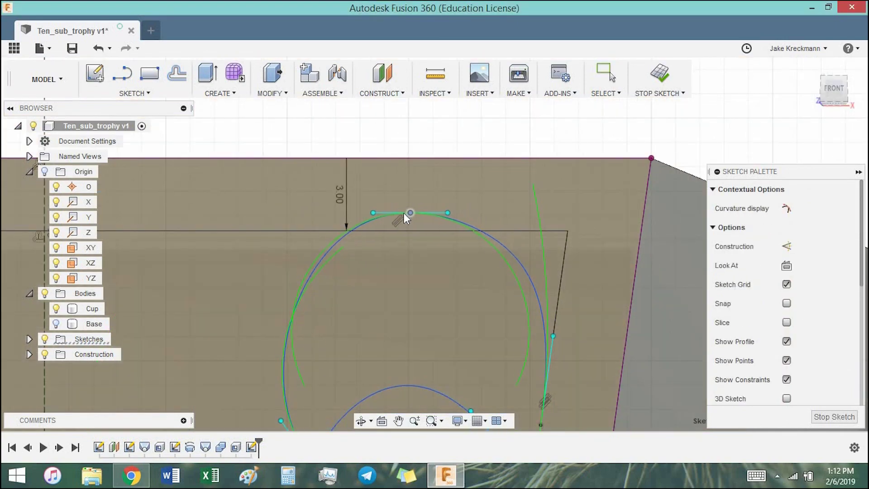
mouse_move(398, 213)
middle_mouse_down("shift")
mouse_move(526, 357)
mouse_move(514, 362)
mouse_move(354, 320)
mouse_move(485, 221)
middle_mouse_up("shift")
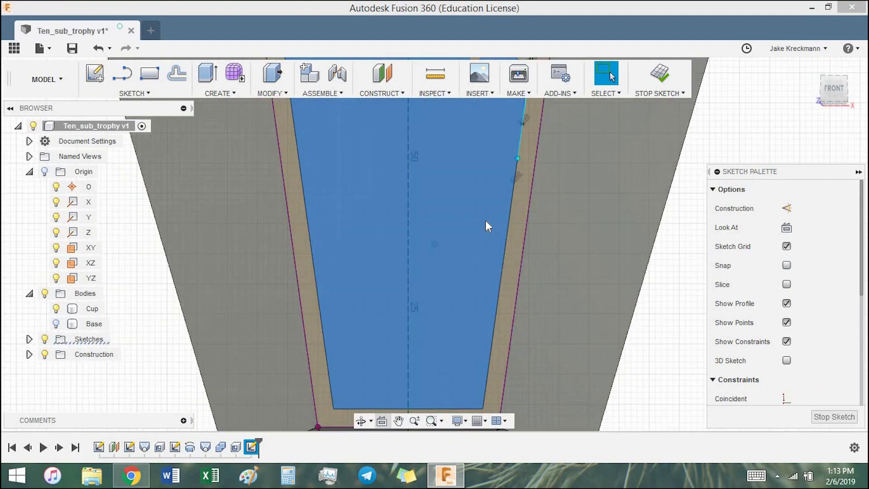
scroll(485, 221, "up", 3)
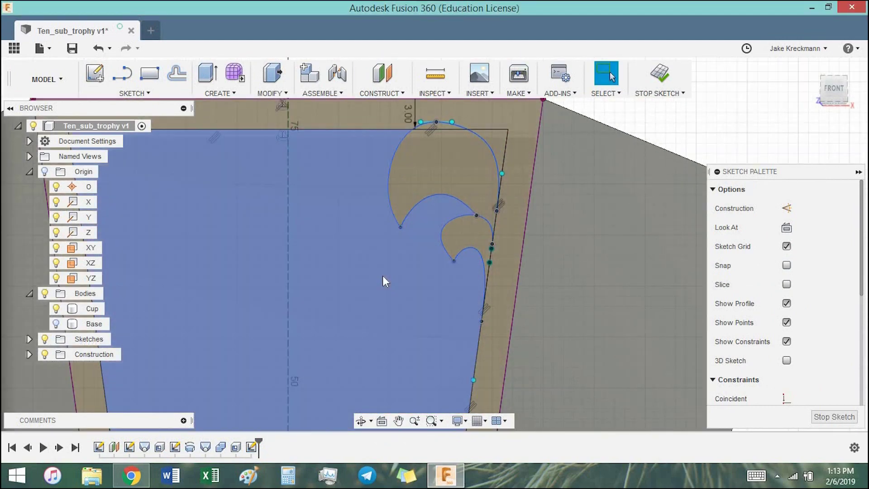
Step: Draw a three-point fit point spline curving up toward the top beside the centre line
left_click(135, 93)
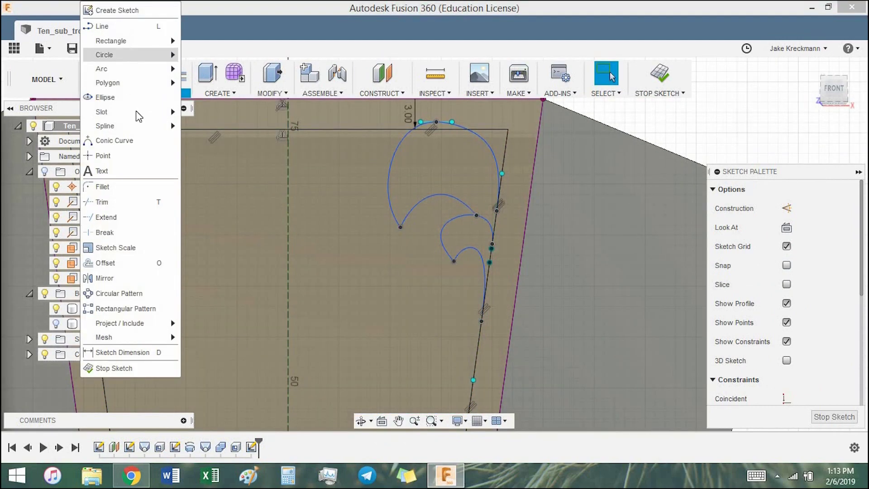
left_click(147, 124)
left_click(288, 171)
left_click(348, 130)
left_click(330, 104)
key("Return")
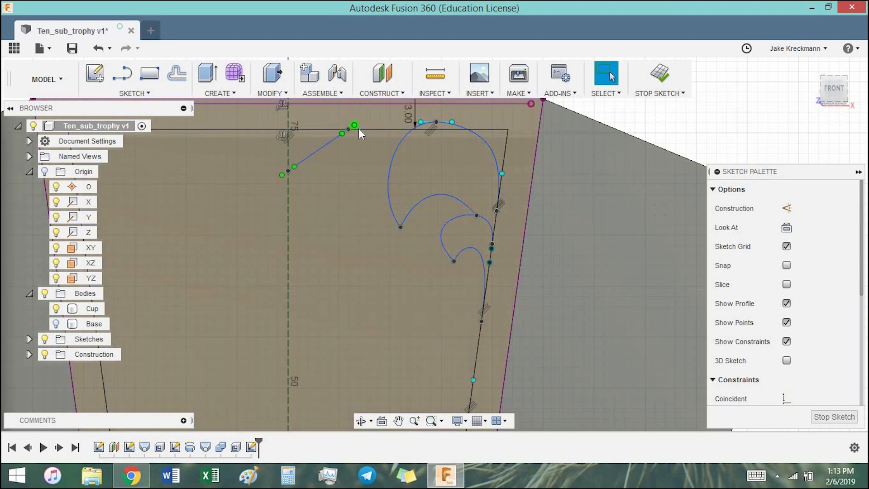
scroll(286, 162, "up", 3)
scroll(386, 204, "down", 3)
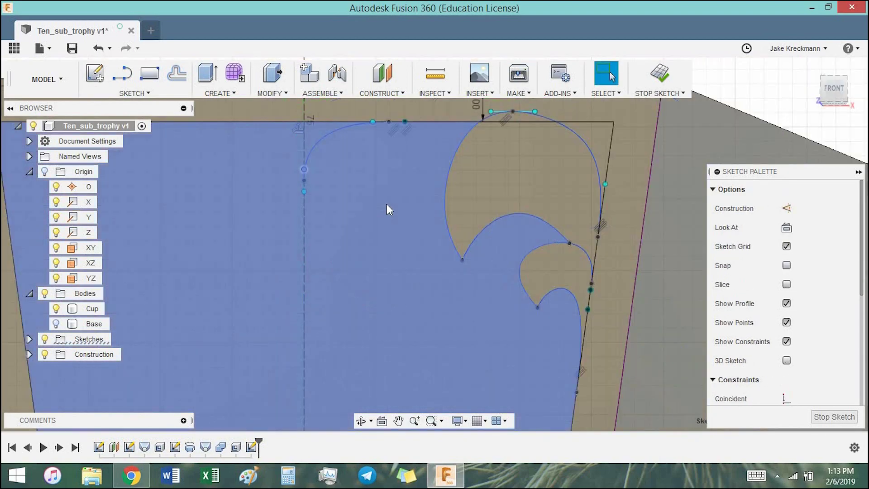
scroll(341, 205, "down", 2)
scroll(362, 205, "up", 5)
left_click(385, 205)
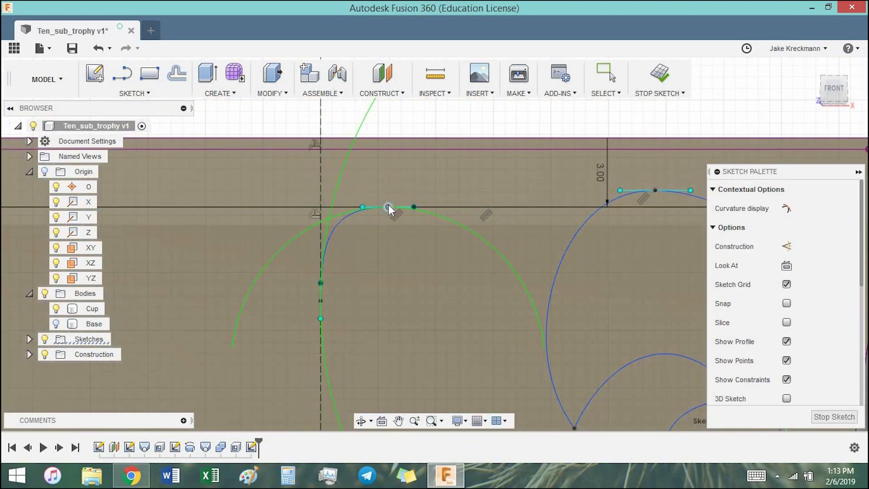
key("Escape")
Step: Add a second fit point spline curving from the lower panel up toward the first scroll
scroll(488, 250, "down", 2)
scroll(530, 297, "down", 3)
scroll(442, 230, "up", 3)
scroll(449, 336, "down", 1)
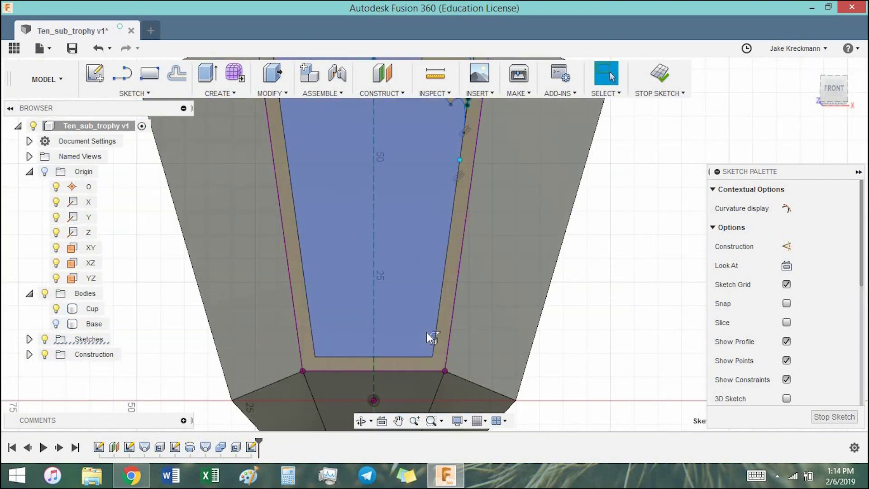
scroll(428, 345, "up", 2)
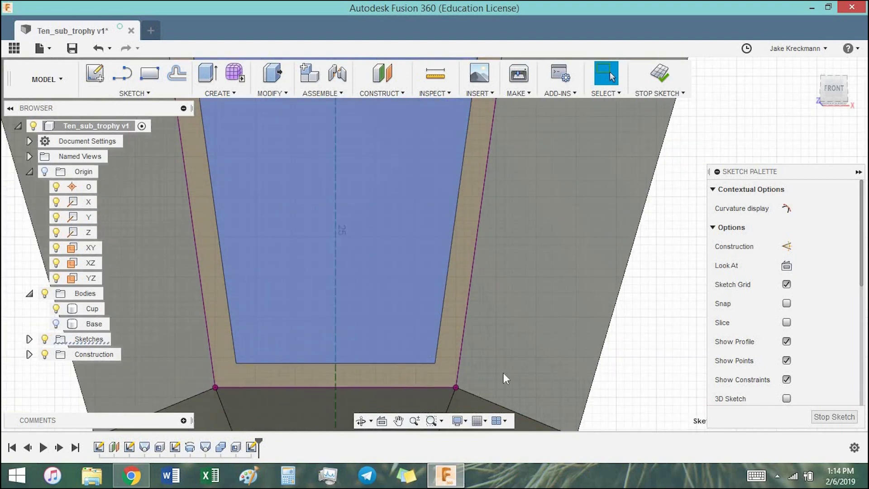
scroll(354, 349, "up", 2)
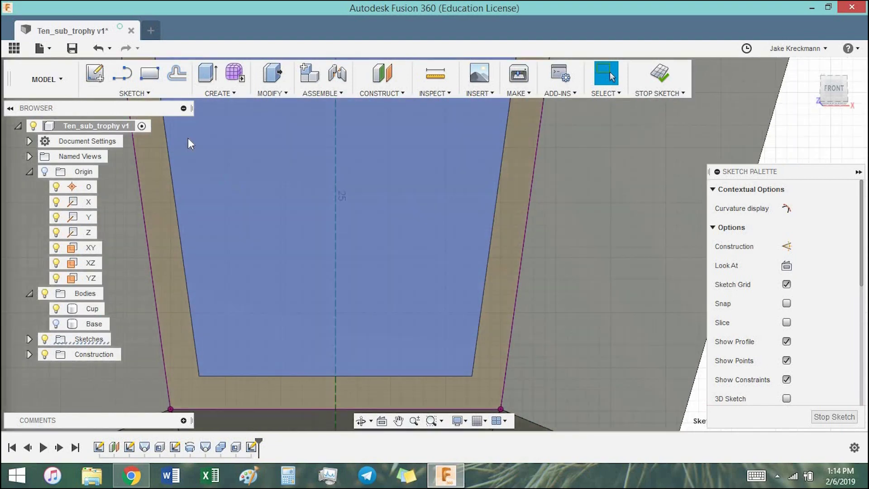
left_click(134, 93)
left_click(211, 131)
left_click(336, 272)
scroll(348, 308, "up", 2)
left_click(403, 233)
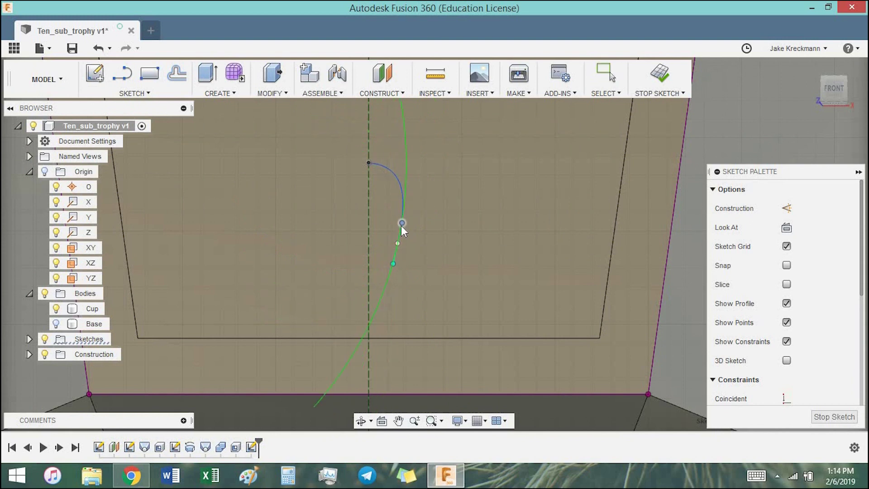
double_click(383, 219)
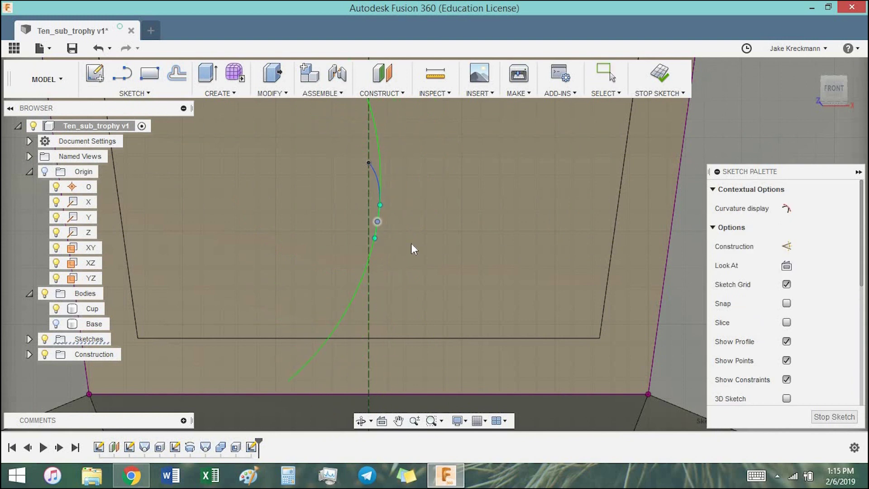
key("Escape")
Step: Add a short spline from the previous endpoint and bend it into a curl with its tangents
left_click(134, 93)
left_click(218, 124)
left_click(379, 221)
double_click(448, 242)
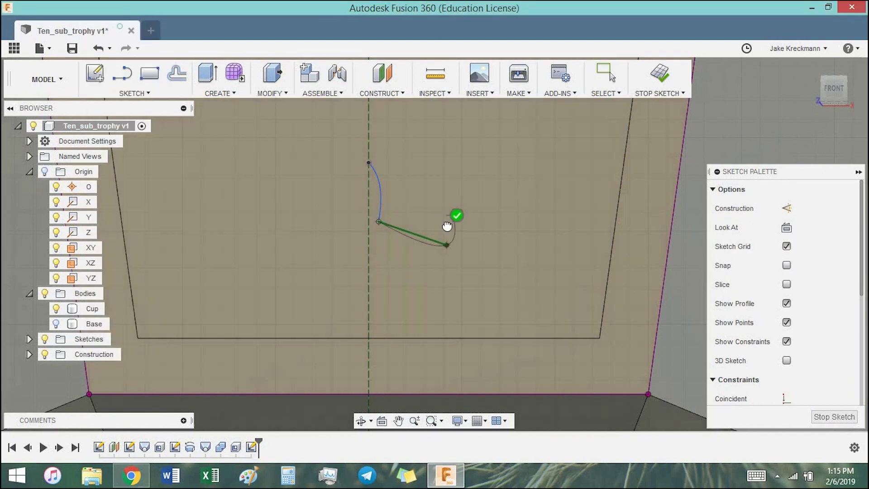
scroll(392, 235, "up", 3)
left_click_drag(393, 184, 379, 200)
left_click_drag(505, 282, 490, 276)
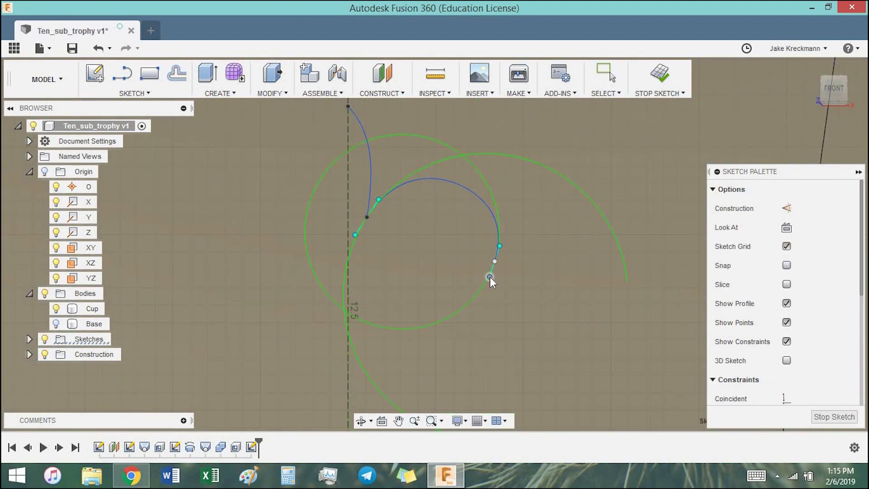
left_click_drag(490, 276, 492, 275)
key("Escape")
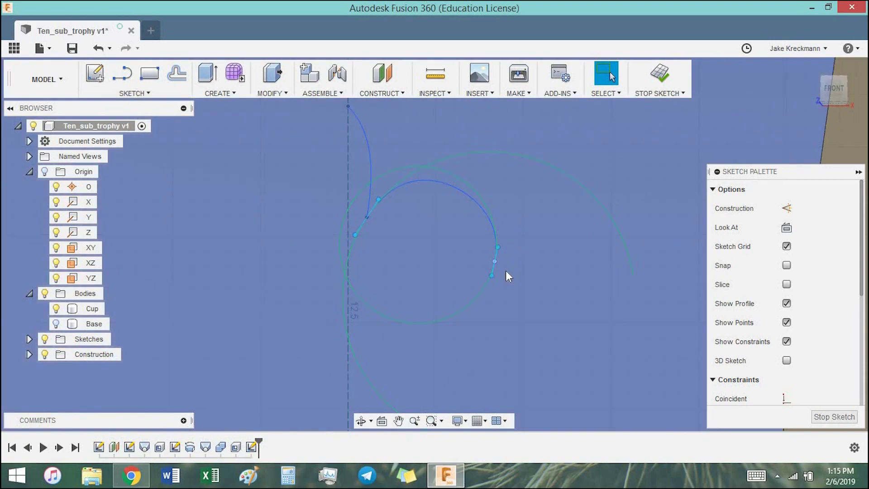
Step: Continue the scroll with another fit point spline starting at the curve's end
left_click(134, 93)
left_click(167, 25)
left_click(494, 261)
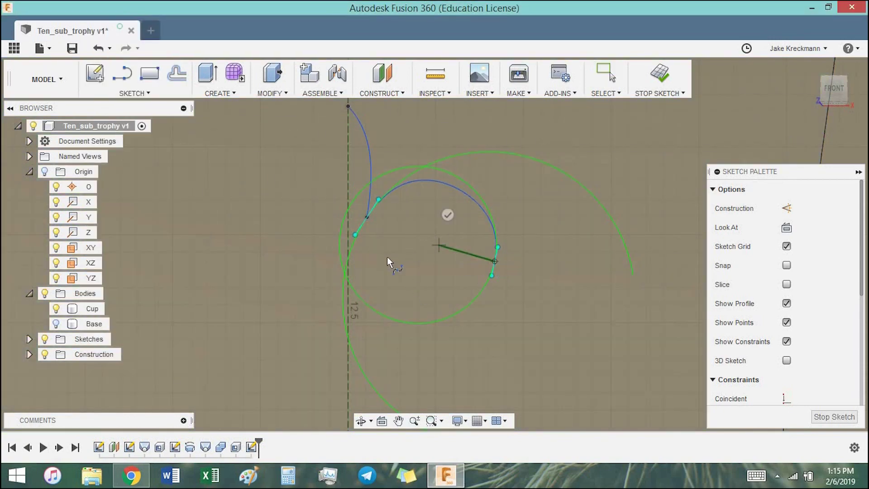
key("Escape")
left_click(136, 93)
left_click(213, 128)
left_click(494, 261)
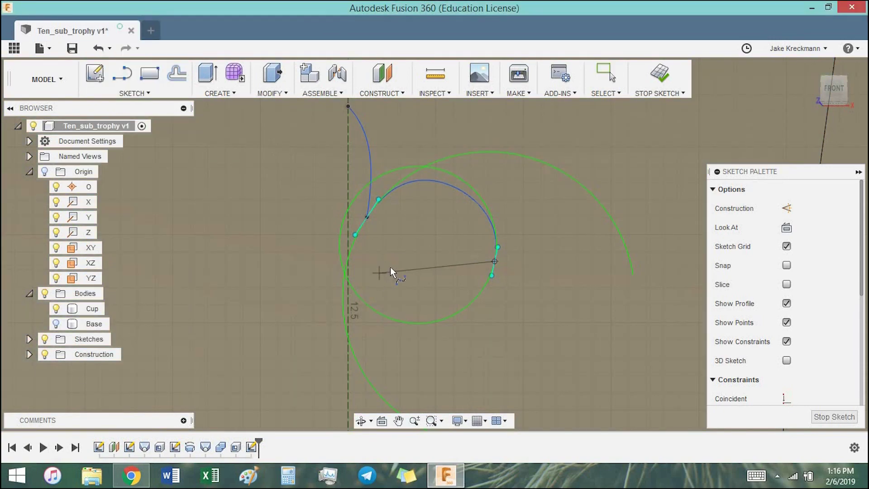
left_click(397, 246)
key("Escape")
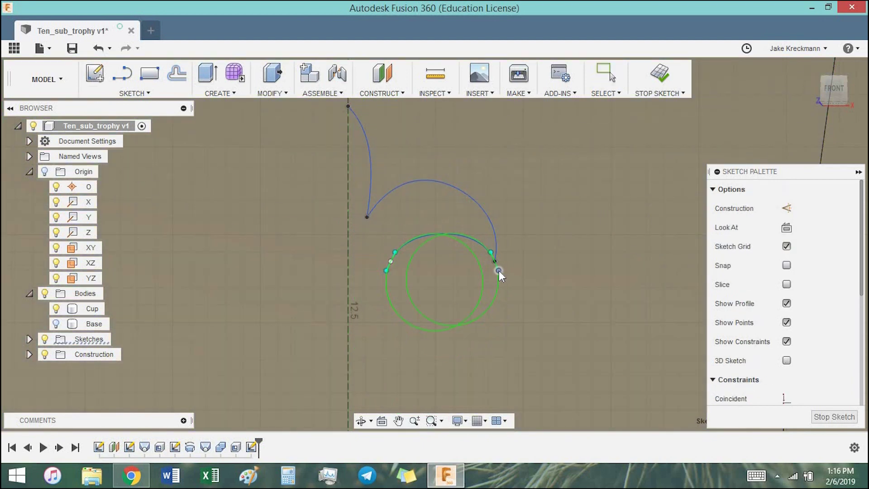
Step: Reshape the upper, lower and inner scroll splines by dragging their points and tangents
left_click(498, 240)
left_click_drag(486, 275, 484, 275)
left_click_drag(386, 204, 384, 197)
left_click_drag(391, 261, 396, 249)
left_click(531, 274)
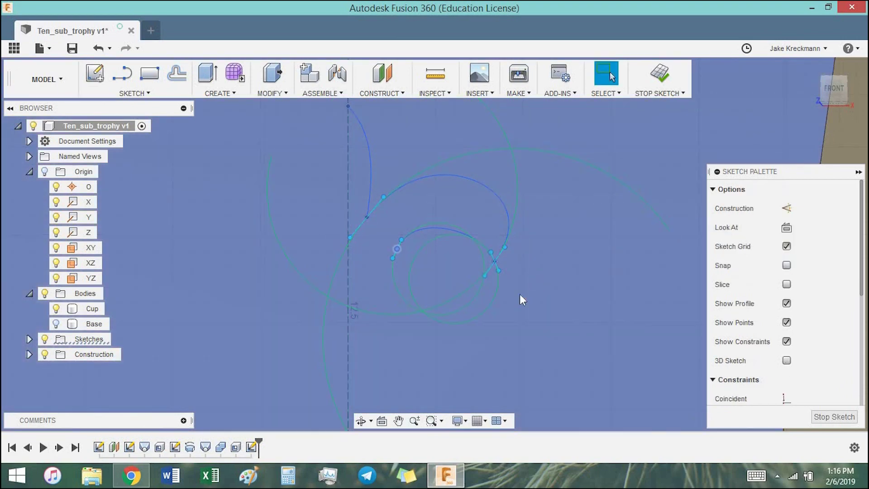
mouse_move(509, 241)
left_mouse_down()
mouse_move(498, 287)
mouse_move(489, 278)
left_mouse_up()
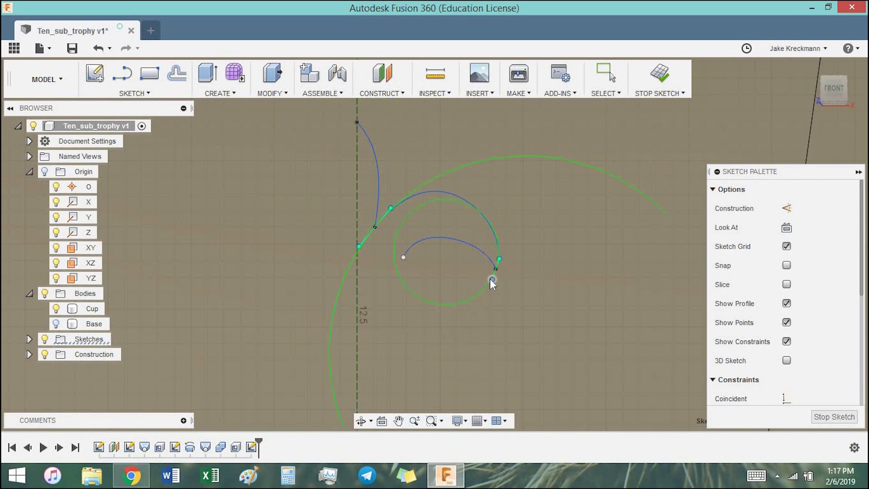
left_click_drag(387, 209, 384, 216)
left_click_drag(489, 279, 492, 278)
scroll(492, 278, "up", 3)
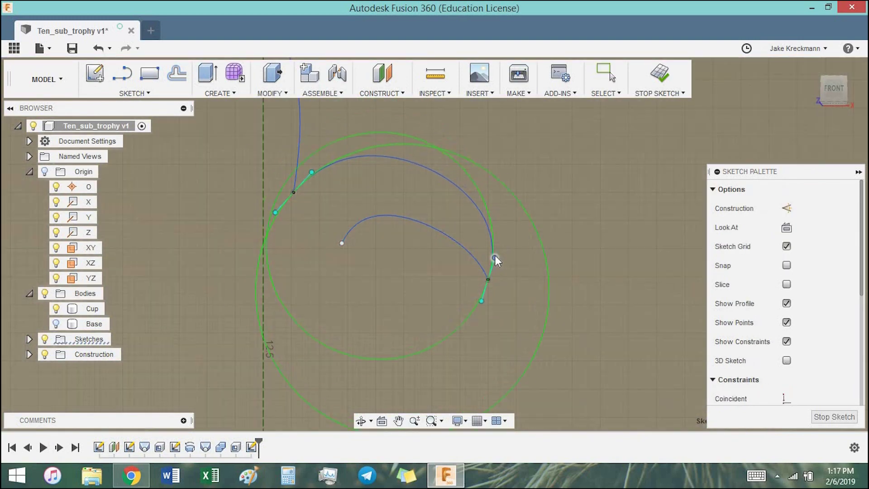
left_click(497, 296)
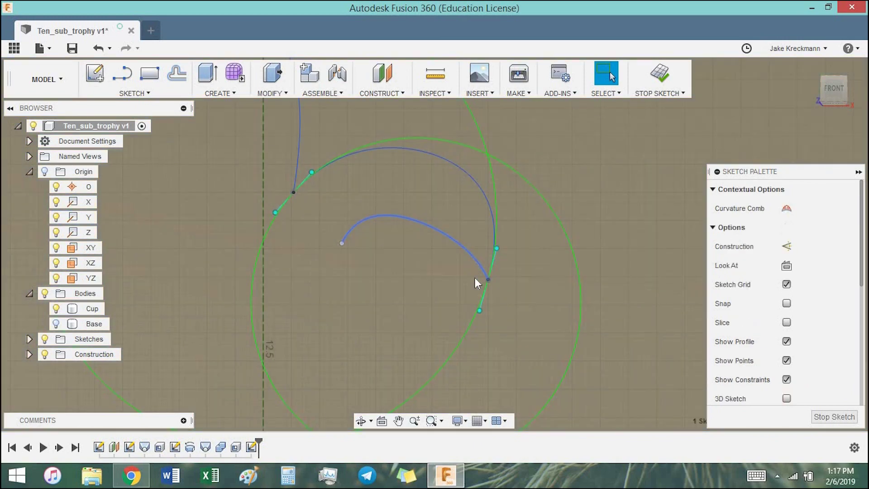
left_click_drag(494, 294, 504, 297)
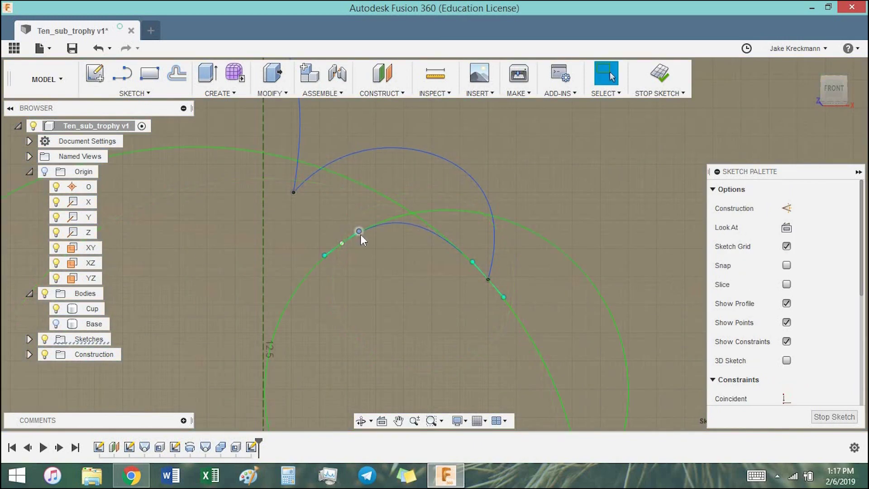
scroll(423, 289, "down", 3)
Step: Draw a new two-point spline in the lower panel and bend it into a curl
left_click(134, 93)
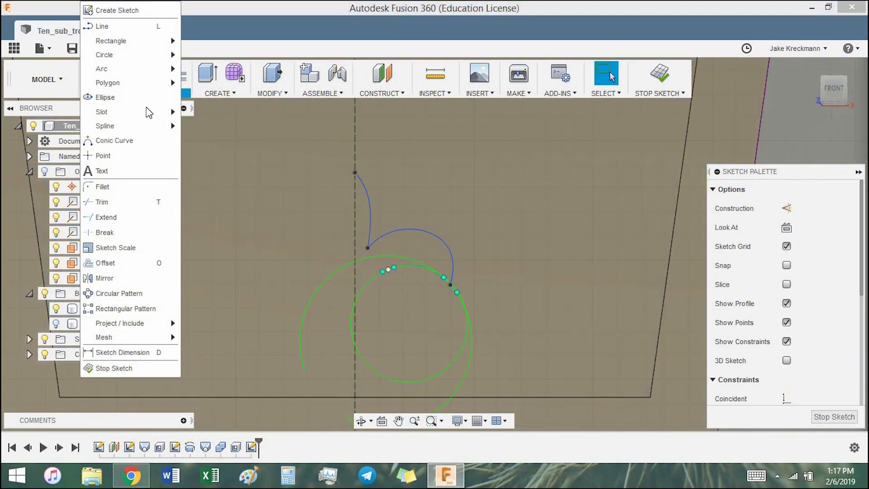
left_click(218, 127)
left_click(388, 269)
scroll(435, 289, "up", 3)
double_click(429, 305)
scroll(390, 272, "up", 3)
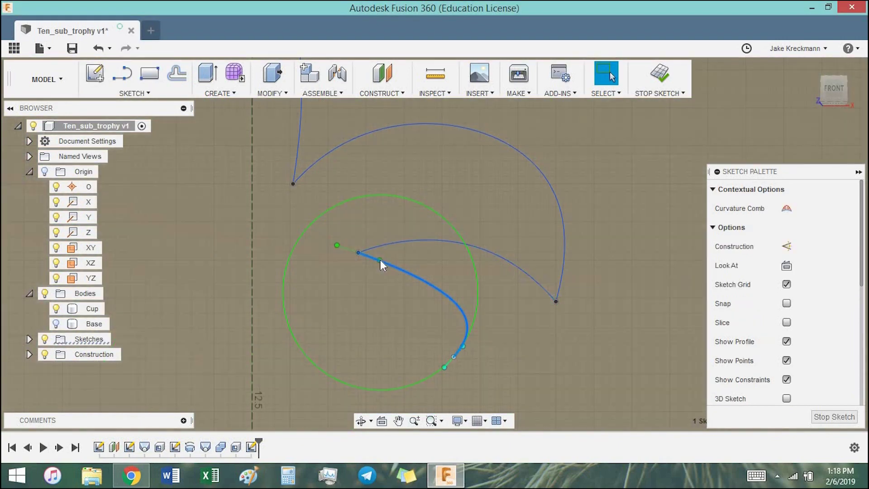
left_click_drag(376, 250, 376, 248)
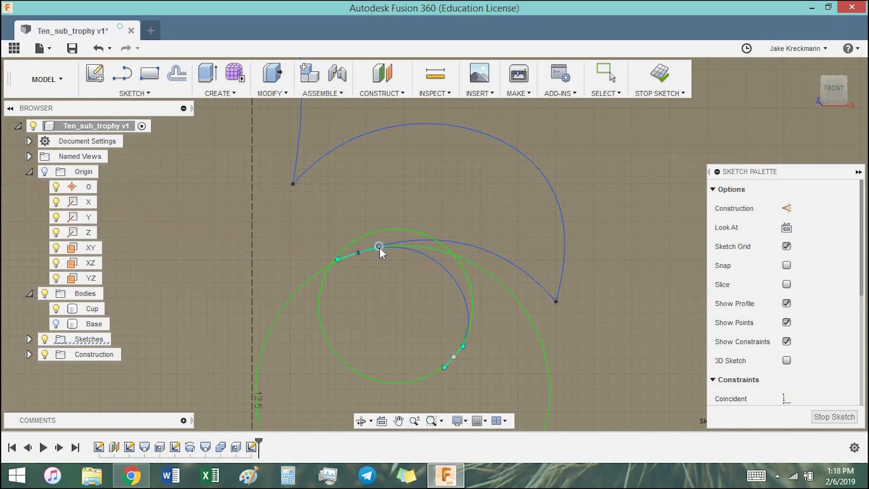
key("Escape")
Step: Draw a long spline from the scroll's end to the bottom edge, meeting it tangentially
left_click(136, 93)
left_click(200, 124)
left_click(439, 336)
left_click(374, 308)
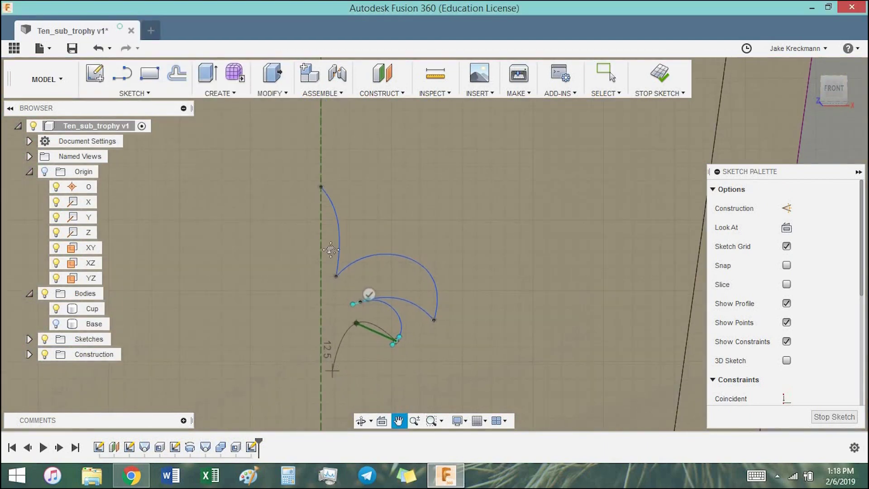
scroll(365, 295, "down", 3)
double_click(398, 312)
scroll(386, 190, "up", 4)
left_click_drag(457, 255, 417, 242)
middle_click_drag(406, 326, 389, 288)
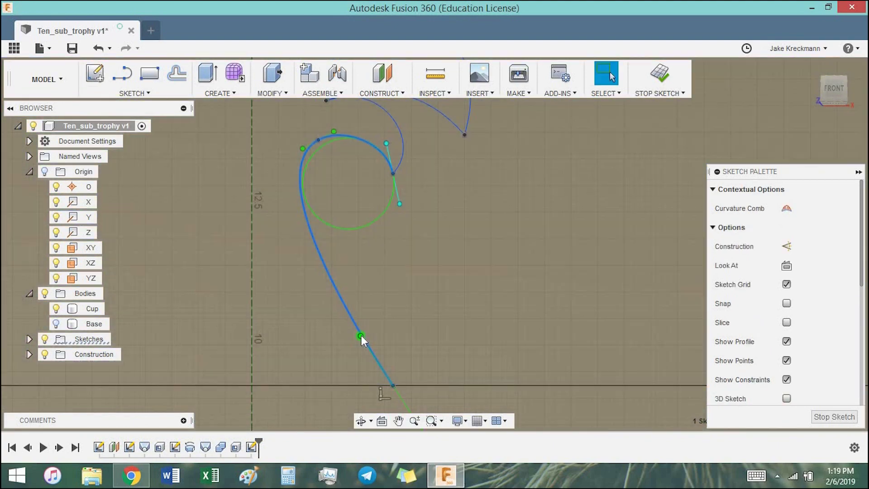
left_click_drag(362, 335, 367, 385)
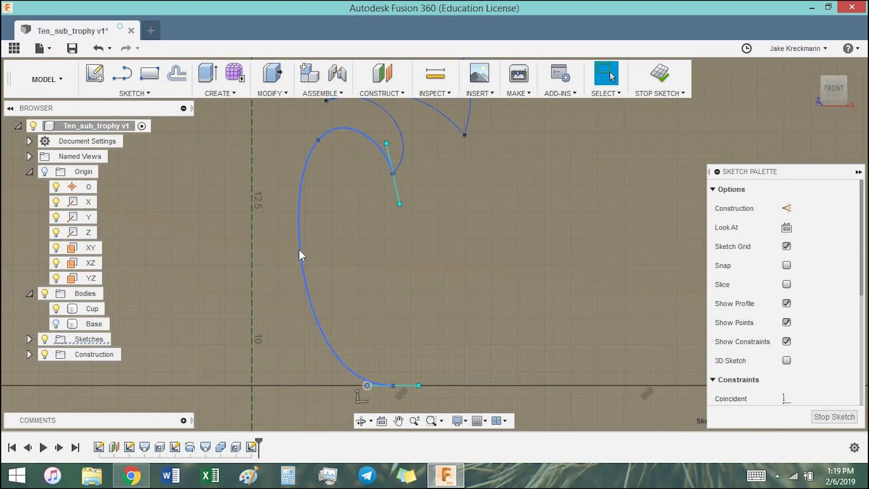
Step: Refine the long spline by adjusting its top tangent handle and left point
left_click(299, 249)
left_click(342, 120)
scroll(349, 124, "up", 3)
scroll(349, 124, "down", 3)
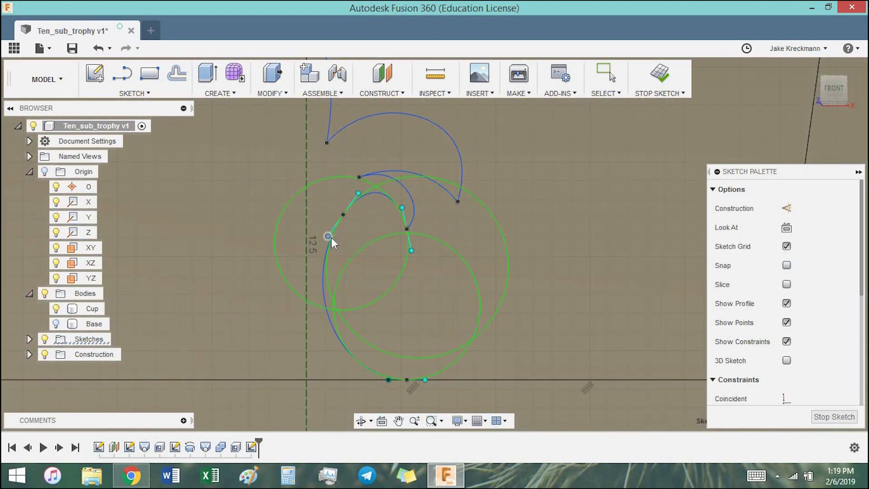
left_click_drag(335, 234, 325, 227)
scroll(409, 260, "down", 2)
scroll(409, 260, "down", 2)
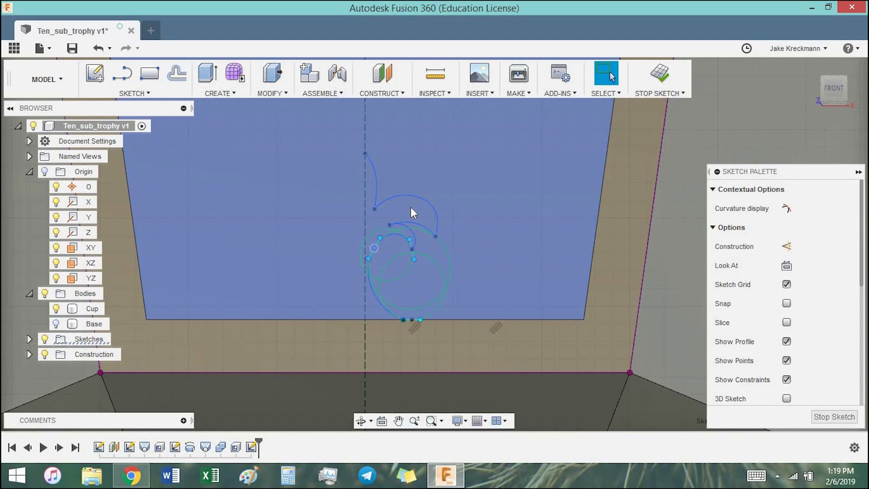
scroll(411, 208, "down", 2)
scroll(506, 270, "down", 2)
scroll(480, 203, "down", 2)
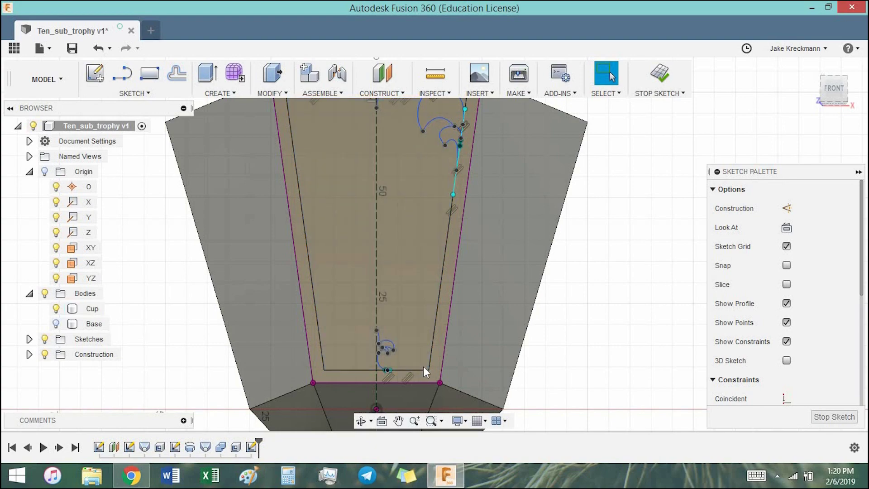
scroll(423, 366, "up", 3)
scroll(423, 368, "up", 2)
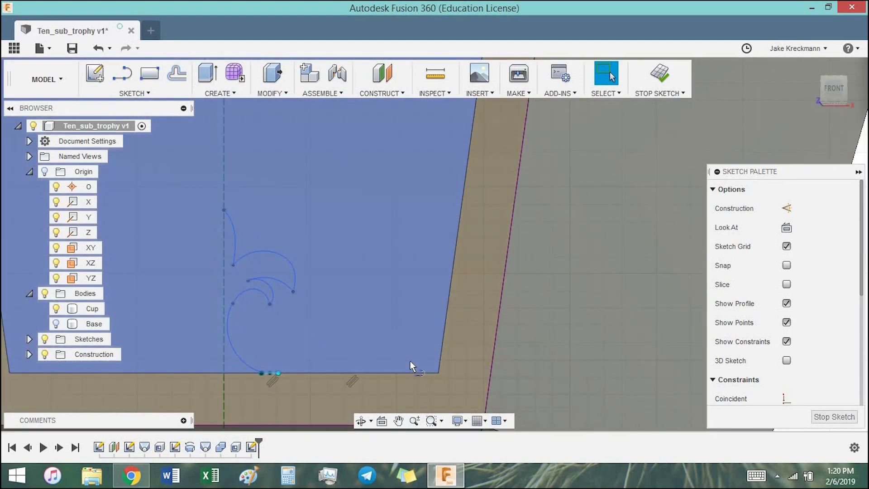
Step: Draw an angled spike line at the lower-right corner, dimension it 42°, then delete it
key("l")
left_click(395, 363)
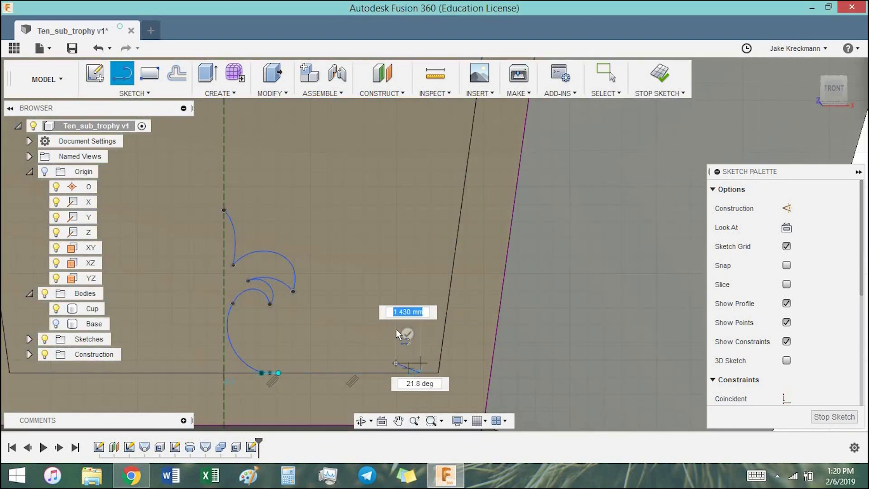
left_click(409, 334)
left_click(442, 369)
scroll(442, 370, "up", 2)
key("Escape")
left_click(330, 336)
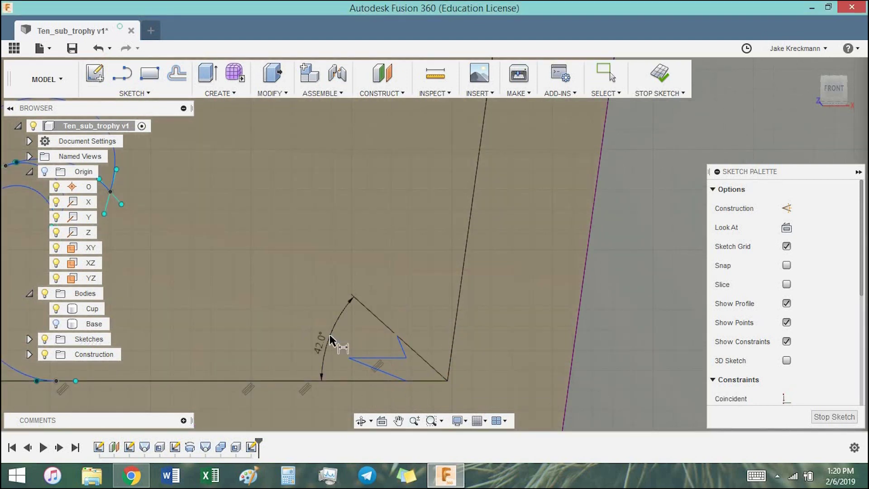
type("42")
key("Return")
key("Escape")
key("Delete")
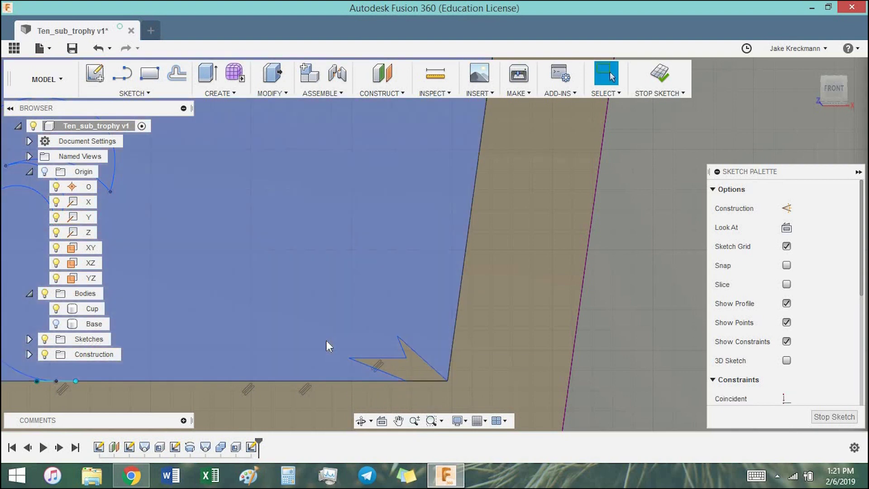
Step: Make the spike lines equal length and drag its lower-left point and tip into place
scroll(817, 340, "down", 5)
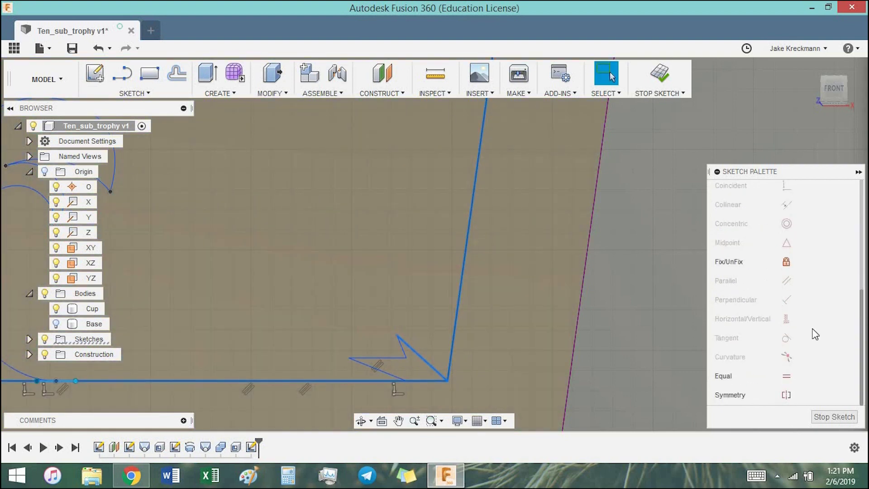
left_click(786, 375)
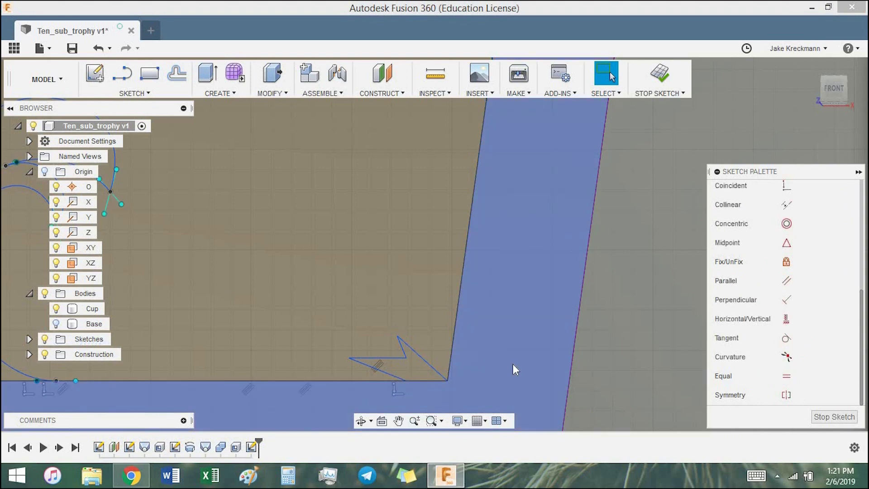
left_click(423, 357)
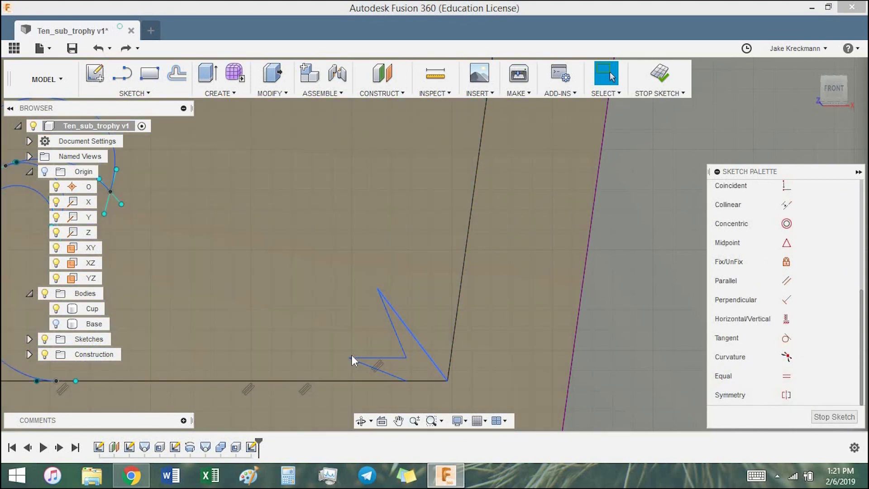
left_click_drag(350, 357, 362, 368)
left_click_drag(379, 290, 361, 297)
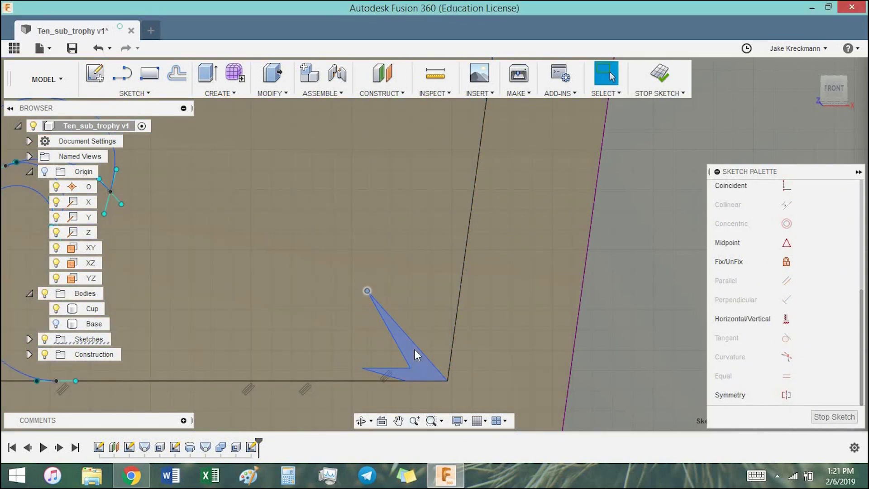
Step: Add a zigzag line chain with a second peak ending at the face's side edge
key("l")
left_click(367, 291)
left_click(430, 335)
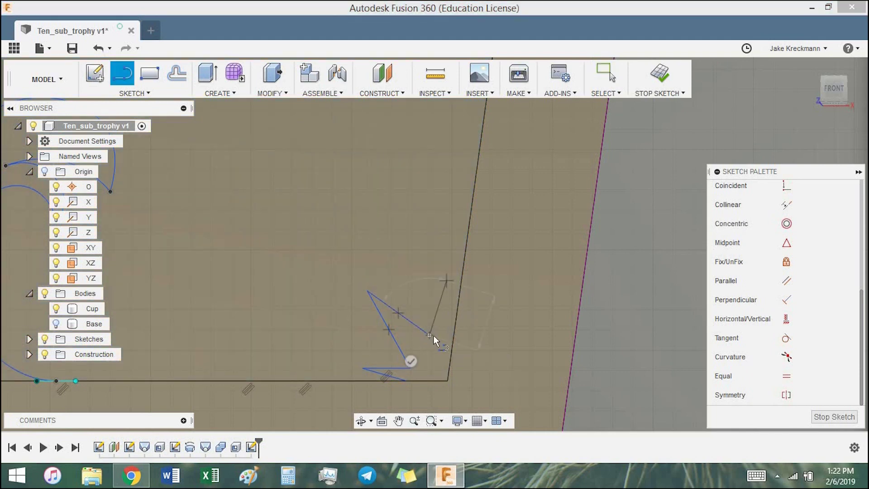
left_click(451, 303)
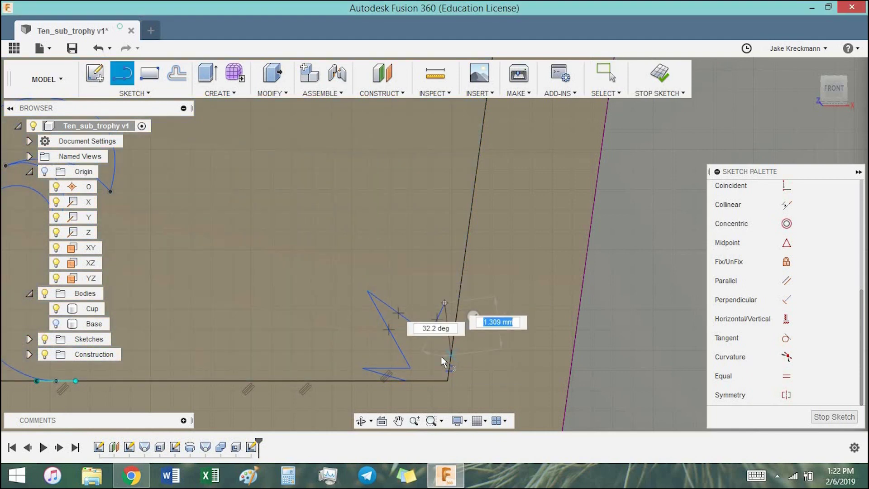
left_click(450, 356)
key("Escape")
left_click_drag(367, 290, 382, 295)
scroll(414, 262, "down", 5)
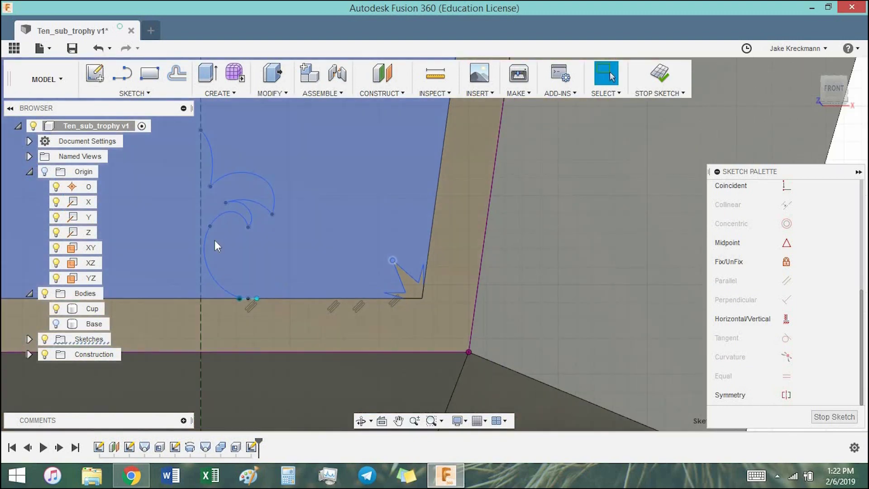
scroll(412, 325, "down", 2)
scroll(412, 332, "down", 2)
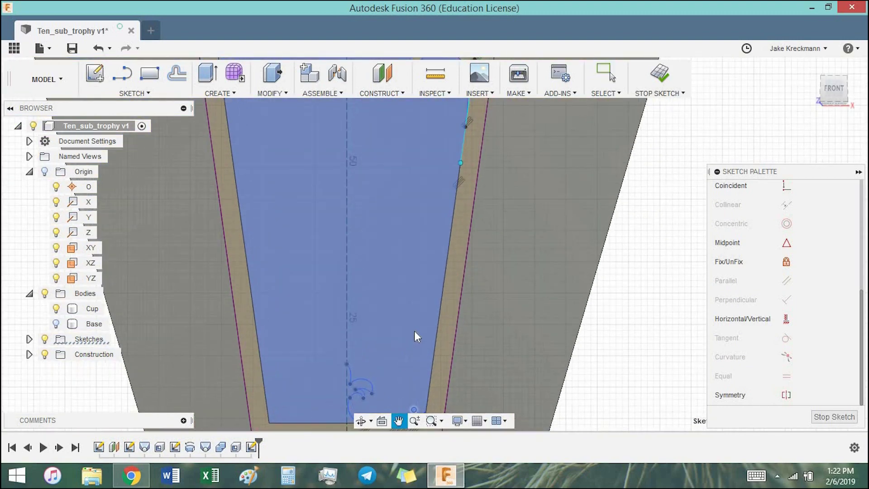
Step: Select the spiral scroll curves and zigzag lines as objects to mirror
scroll(415, 330, "down", 2)
left_click(134, 93)
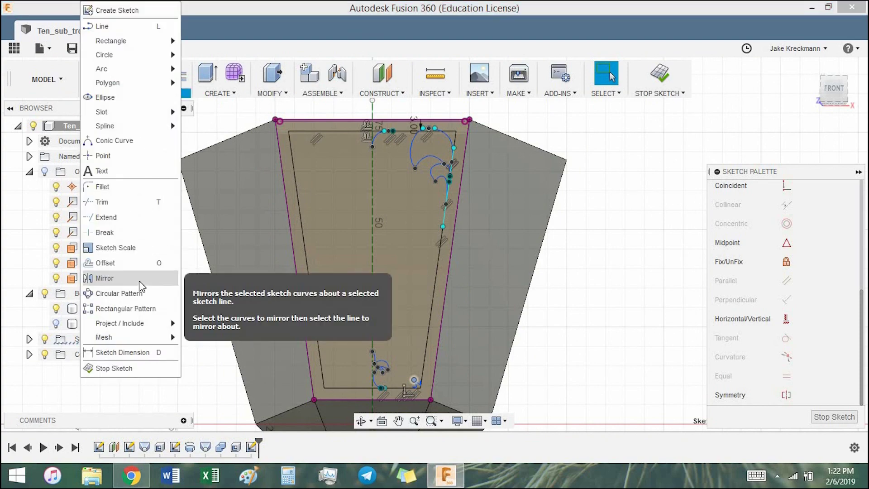
left_click(108, 278)
left_click(383, 362)
scroll(387, 347, "up", 4)
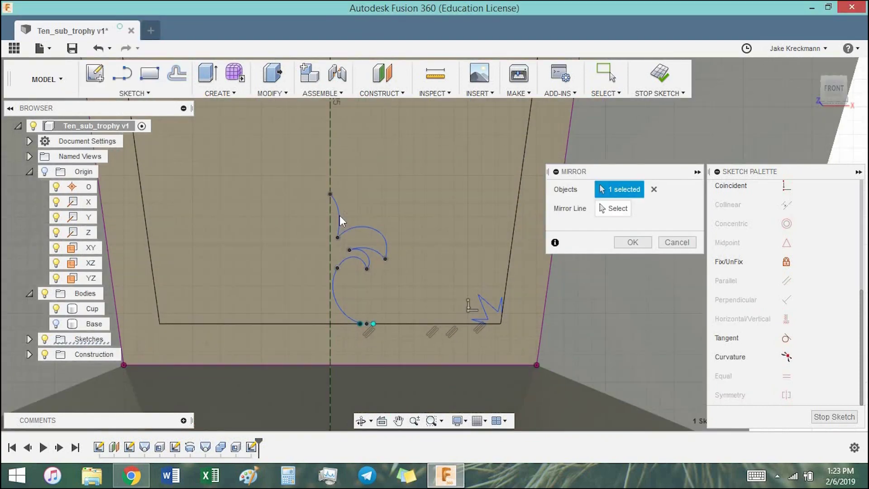
left_click(337, 213)
left_click(378, 256)
scroll(481, 315, "up", 5)
left_click(466, 285)
left_click(480, 239)
left_click(516, 240)
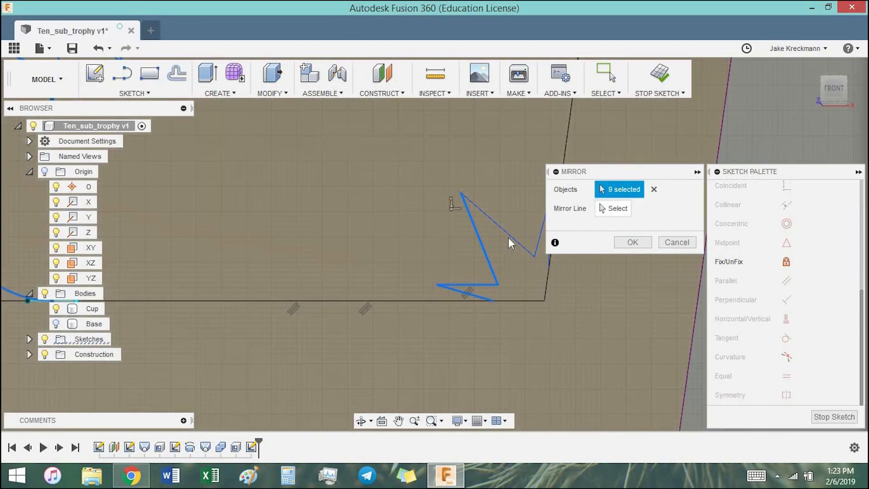
scroll(525, 297, "down", 5)
scroll(398, 275, "up", 5)
left_click(402, 278)
left_click(422, 159)
scroll(431, 278, "down", 5)
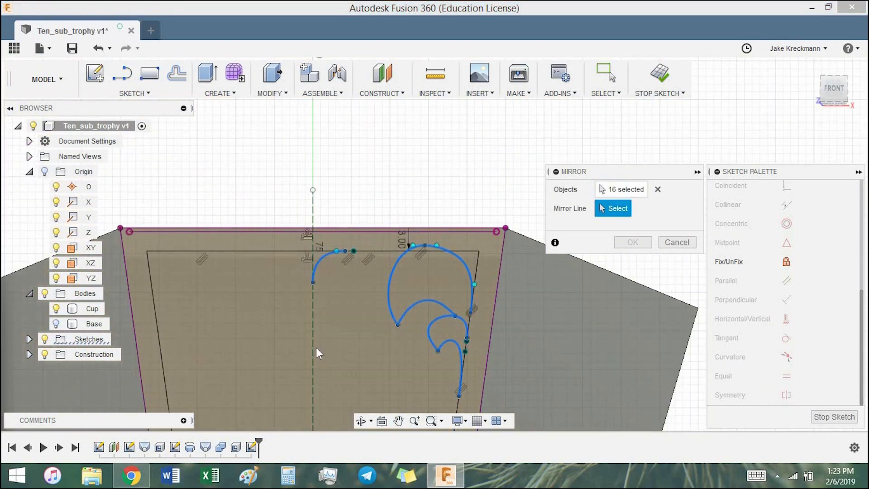
Step: Mirror them across the vertical centre line and finish the panel sketch
left_click(318, 347)
scroll(327, 358, "up", 2)
scroll(327, 357, "up", 2)
key("Return")
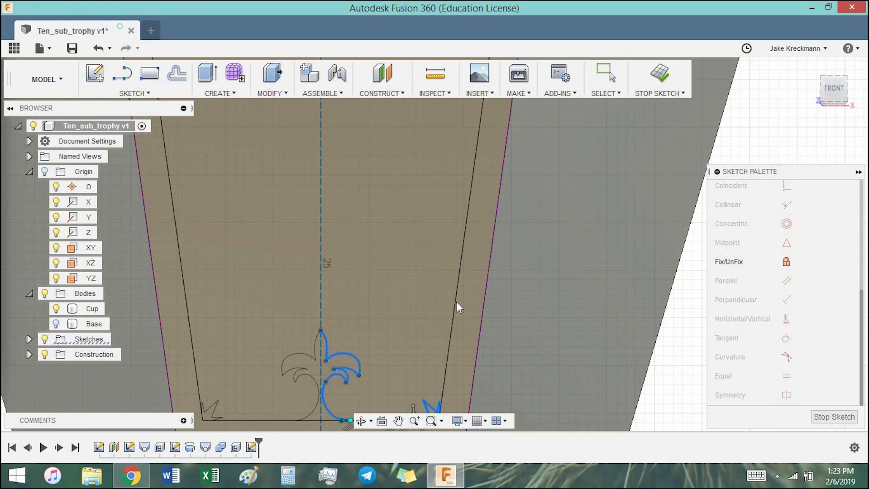
scroll(543, 312, "down", 5)
left_click(659, 75)
Step: Select the three scroll-window panel profiles for an extrusion
key("e")
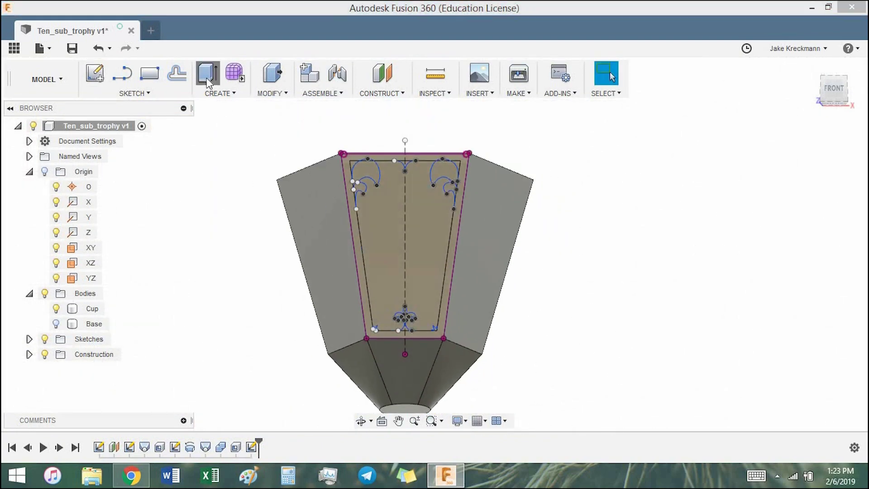
scroll(460, 158, "up", 5)
left_click(130, 202)
scroll(322, 348, "down", 5)
scroll(384, 278, "down", 3)
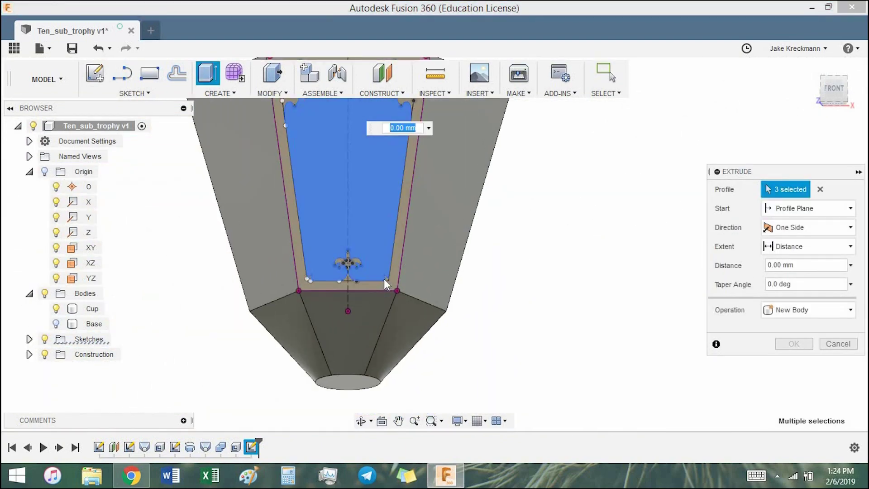
scroll(593, 297, "up", 5)
scroll(684, 372, "down", 5)
scroll(573, 351, "down", 3)
Step: Extrude-cut the profiles -10 mm into the side panel and inspect the window
mouse_move(572, 351)
middle_mouse_down("shift")
mouse_move(555, 266)
mouse_move(551, 333)
mouse_move(551, 297)
middle_mouse_up("shift")
type("-10")
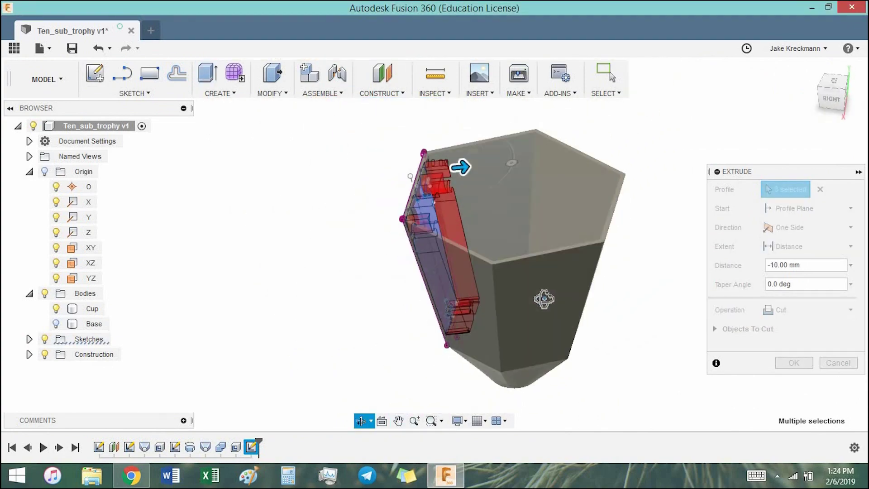
left_click(794, 362)
scroll(452, 317, "up", 2)
mouse_move(433, 336)
middle_mouse_down("shift")
mouse_move(530, 345)
mouse_move(506, 365)
middle_mouse_up("shift")
left_click(270, 92)
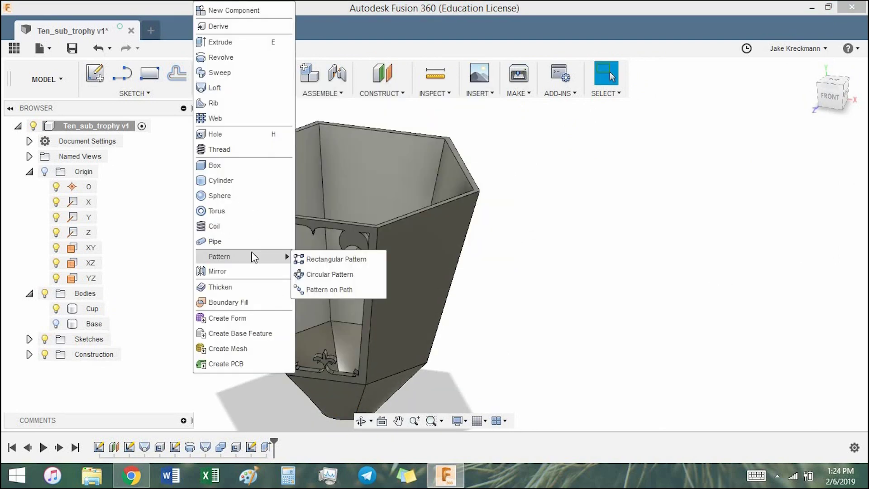
Step: Circular-pattern the window extrude cut six times around the Y axis
left_click(330, 273)
left_click(267, 447)
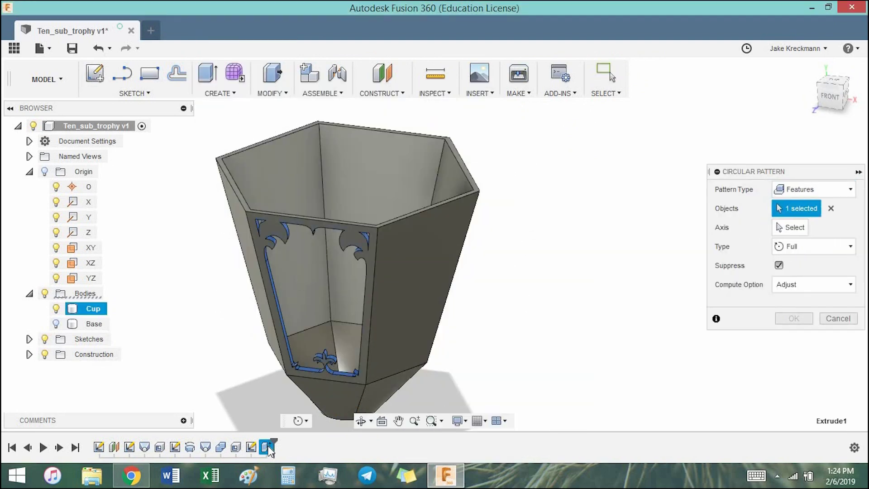
left_click(792, 227)
left_click(88, 217)
type("6")
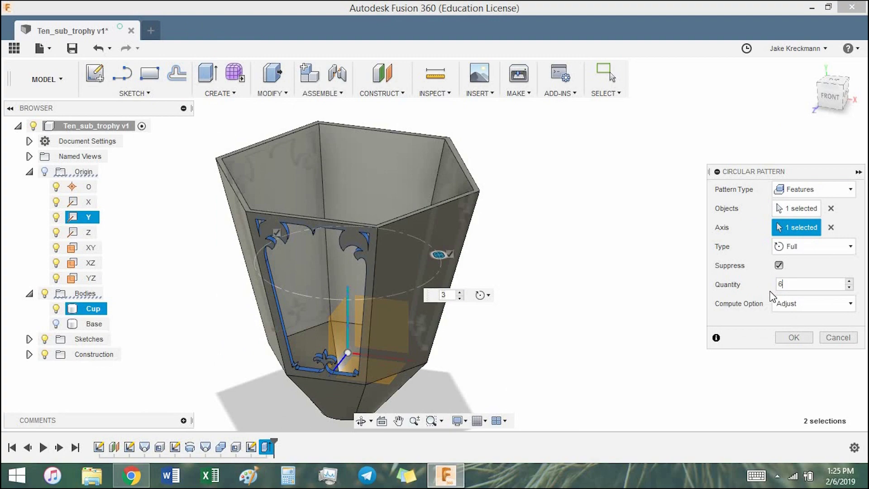
key("Return")
Step: Show the Base body again and orbit around the patterned trophy
mouse_move(487, 344)
middle_mouse_down("shift")
mouse_move(531, 290)
mouse_move(516, 317)
middle_mouse_up("shift")
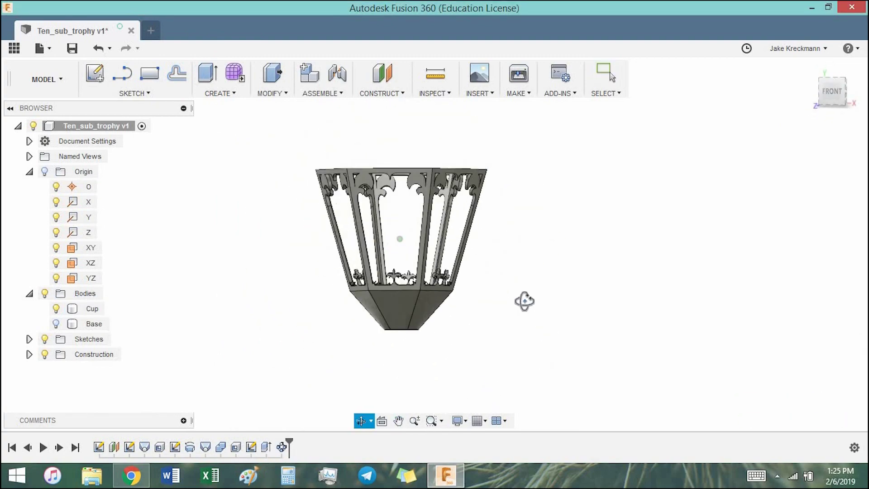
middle_click_drag(516, 316, 589, 310, "shift")
left_click(56, 324)
mouse_move(397, 325)
middle_mouse_down("shift")
mouse_move(770, 178)
mouse_move(435, 369)
mouse_move(444, 351)
mouse_move(517, 347)
mouse_move(291, 443)
middle_mouse_up("shift")
Step: Roll the history back and reopen the base profile sketch, Sketch3, for editing
key("Escape")
left_click_drag(228, 446, 213, 446)
middle_click_drag(317, 398, 364, 322, "shift")
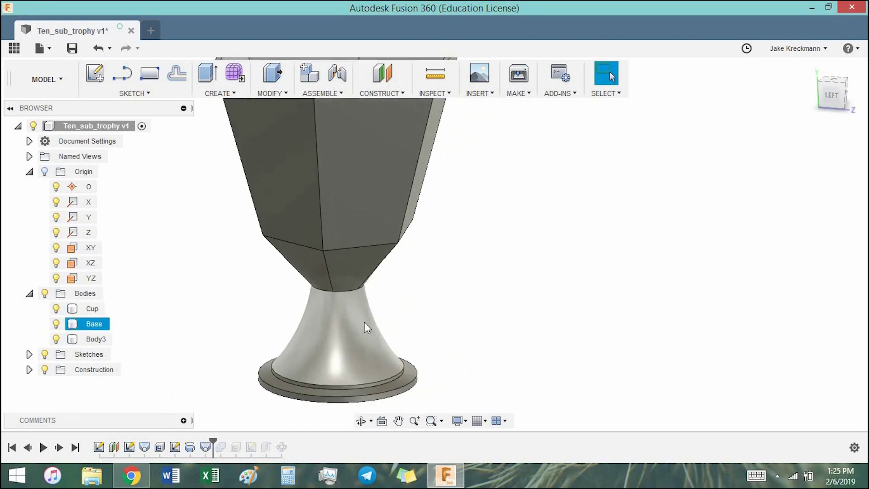
right_click(175, 446)
left_click(210, 319)
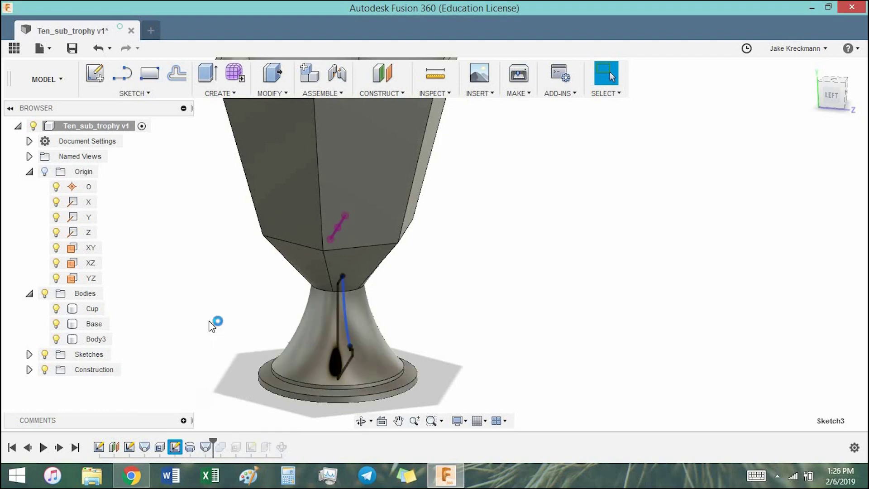
Step: Try new values on the sketch's 30 mm width and 15 mm flare dimensions
double_click(469, 407)
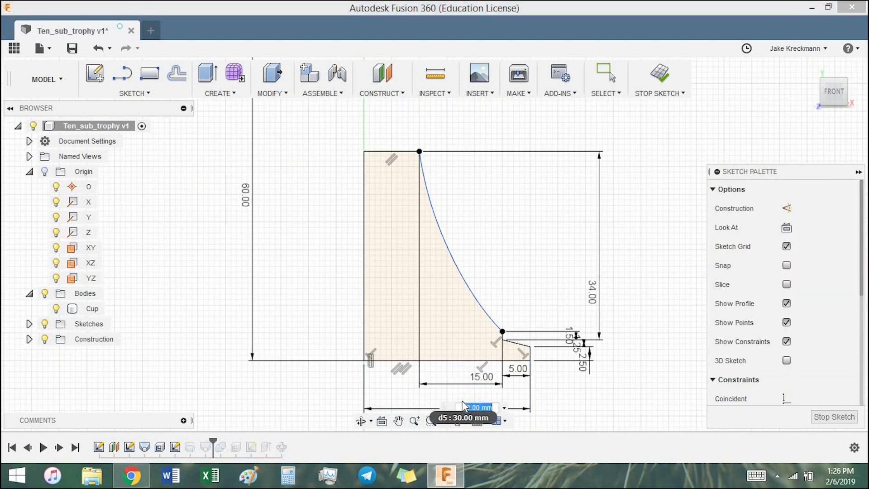
key("Return")
key("ctrl+z")
double_click(481, 376)
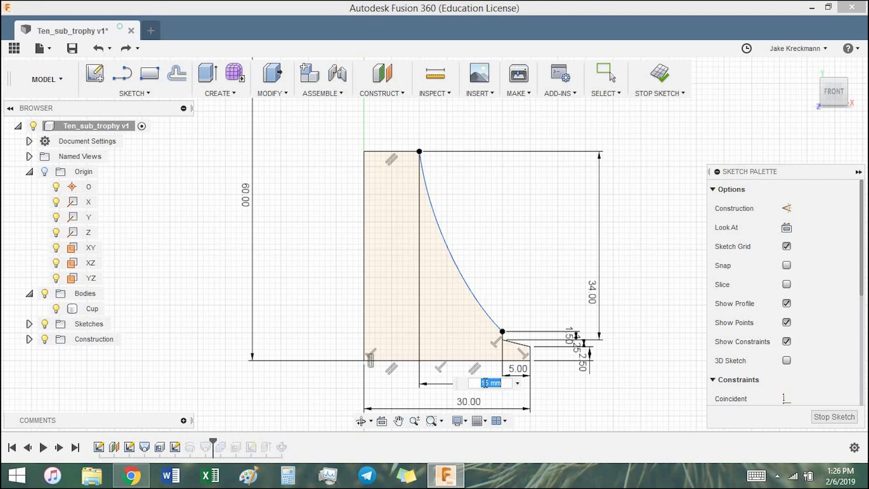
key("BackSpace")
key("BackSpace")
type("0")
key("Return")
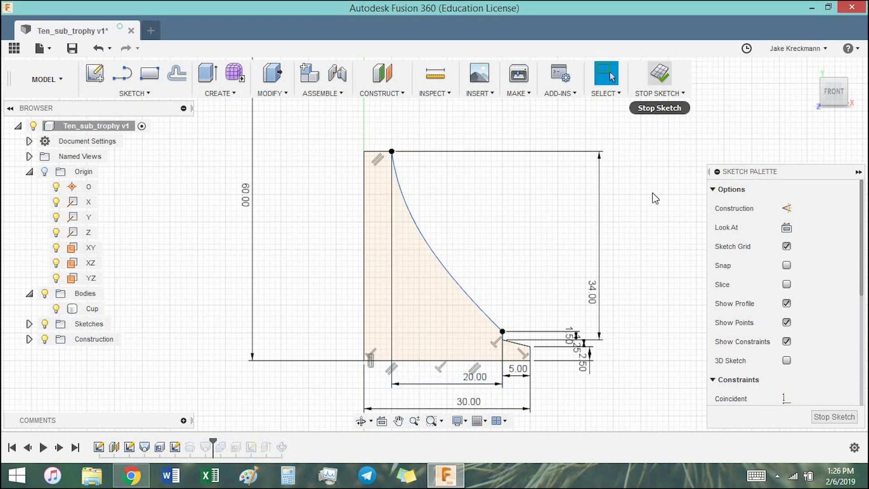
double_click(473, 408)
key("Return")
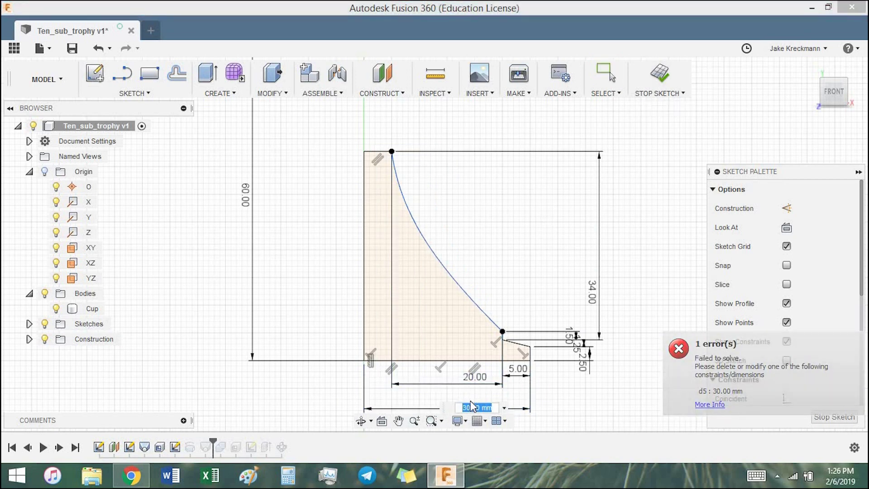
type("35")
key("Return")
Step: Set the base sketch's overall width to 25 mm and flare dimension to 15 mm
double_click(497, 405)
type("25")
key("Return")
double_click(461, 376)
type("15")
key("Return")
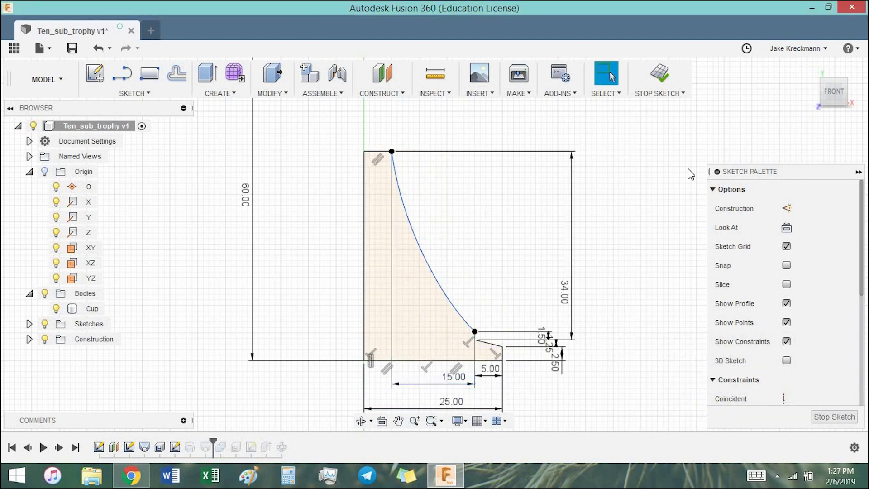
left_click(660, 73)
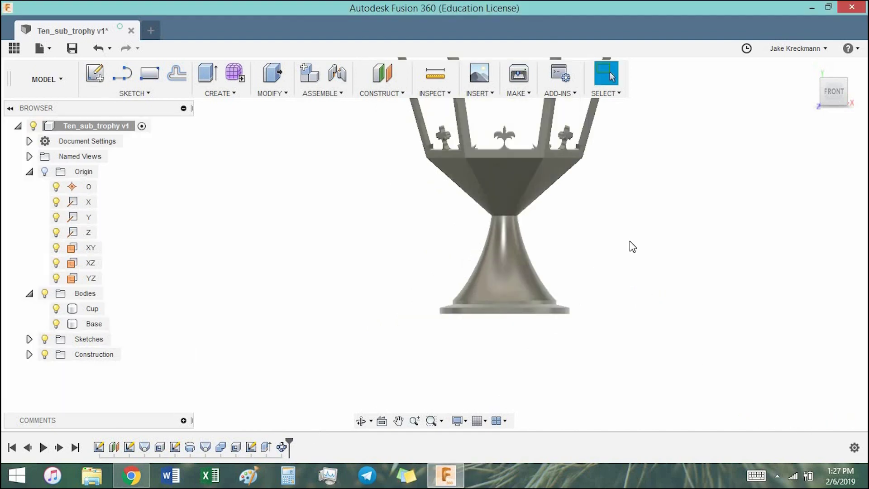
Step: Save the design as a new version and zoom in on the trophy's stem
left_click(72, 48)
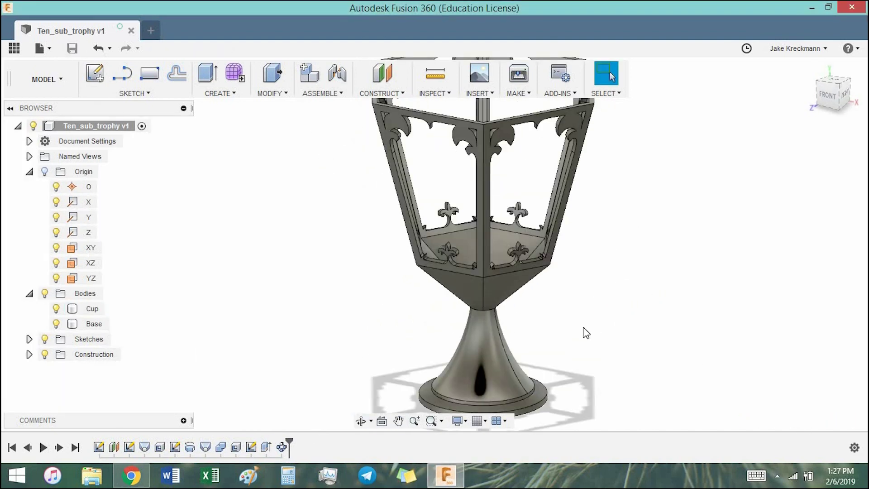
left_click(380, 93)
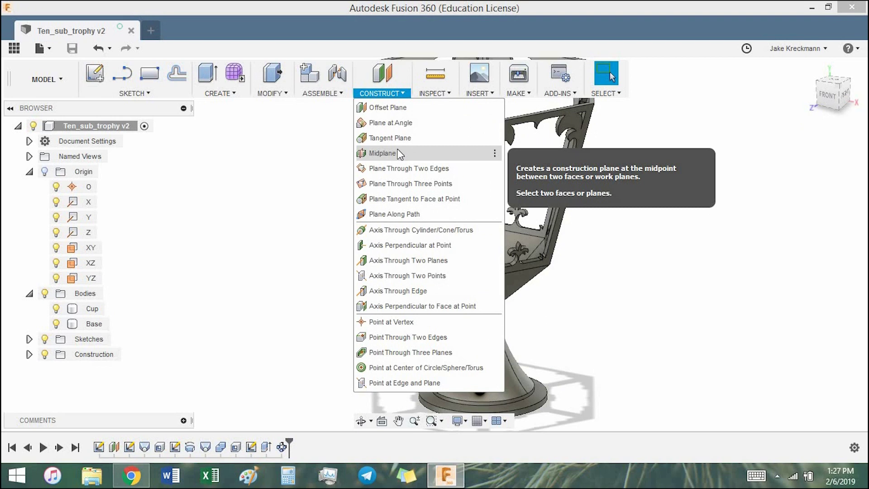
scroll(535, 320, "up", 3)
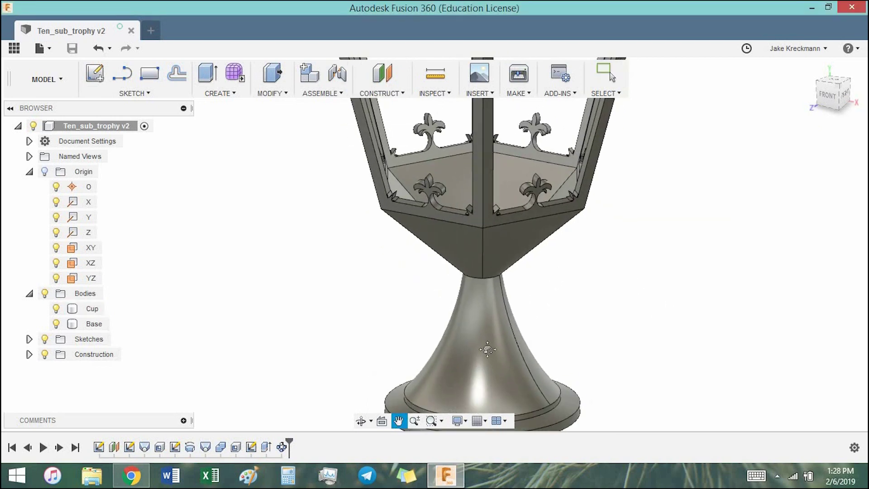
scroll(440, 323, "up", 3)
mouse_move(439, 323)
middle_mouse_down("shift")
mouse_move(447, 296)
mouse_move(399, 389)
mouse_move(318, 189)
middle_mouse_up("shift")
scroll(520, 306, "down", 5)
scroll(436, 278, "up", 3)
Step: Roll the history back to the base revolve, Revolve1
left_click(834, 92)
scroll(541, 303, "up", 3)
left_click(205, 445)
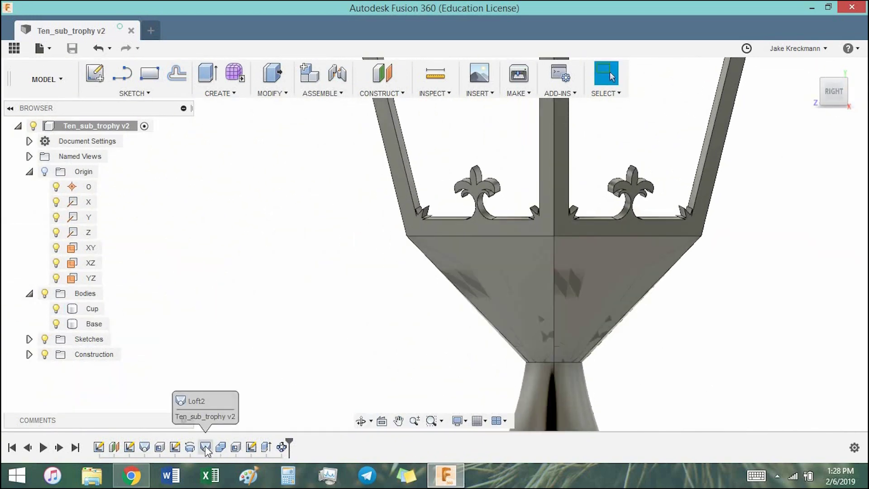
left_click(191, 448)
left_click_drag(246, 435, 198, 440)
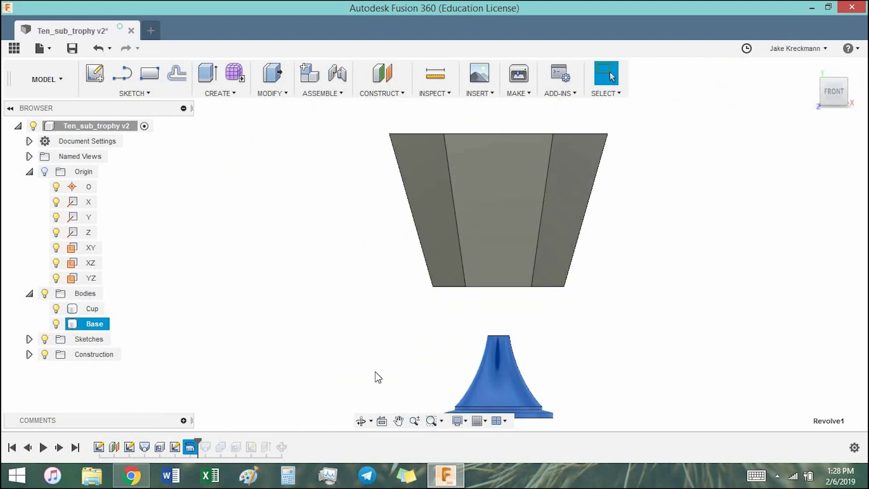
Step: Sketch a 5 mm hexagon centred at the origin on the base's top face
scroll(551, 330, "up", 3)
middle_click_drag(551, 329, 534, 254, "shift")
left_click(534, 224)
left_click(95, 73)
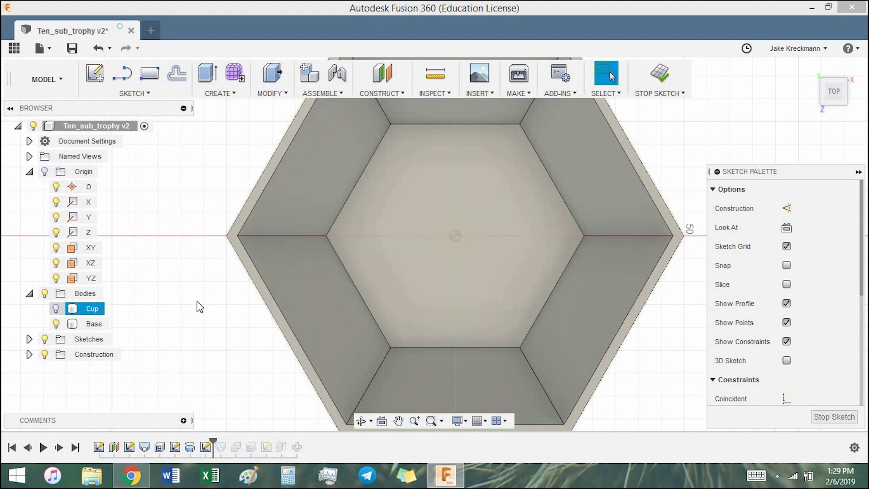
left_click(135, 93)
left_click(204, 84)
scroll(463, 238, "up", 3)
left_click(443, 232)
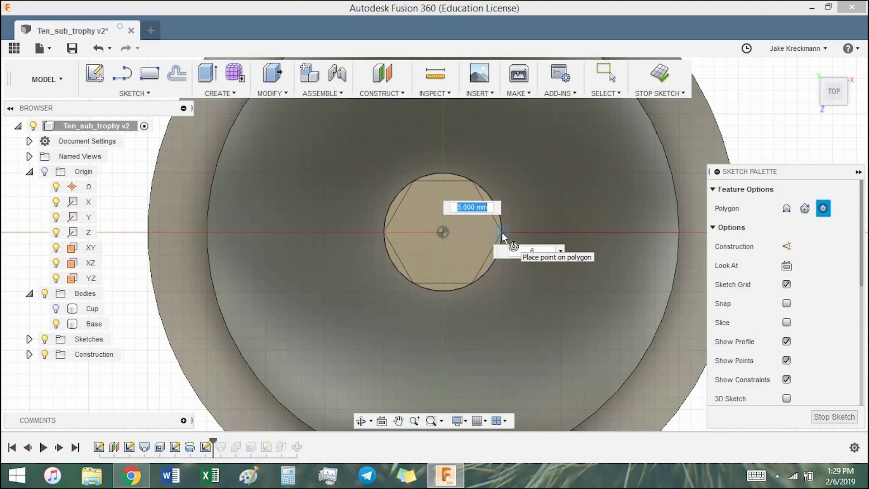
left_click(501, 233)
scroll(543, 217, "down", 2)
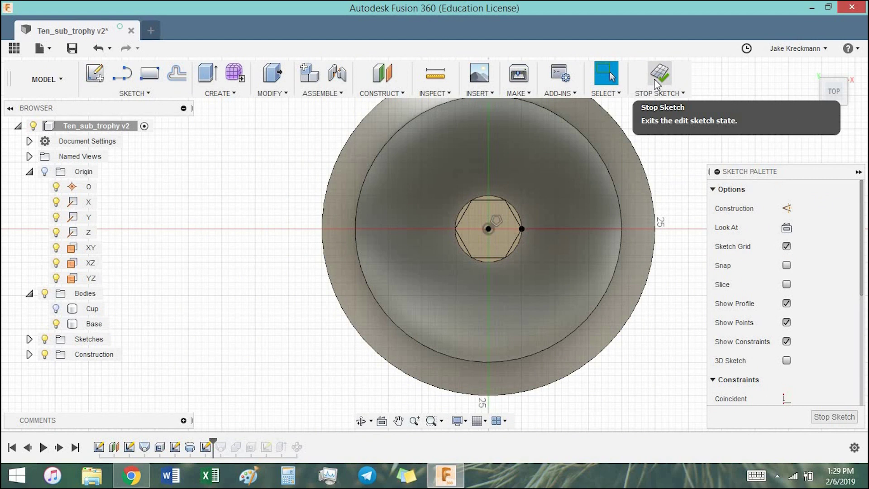
left_click(659, 75)
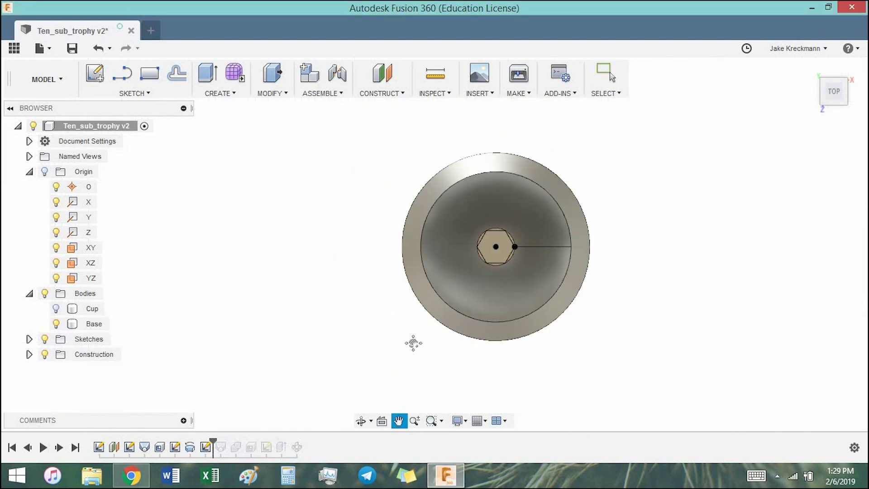
Step: Edit the loft to join the hexagon to the cup's underside, removing its second profile
left_click_drag(222, 450, 228, 449)
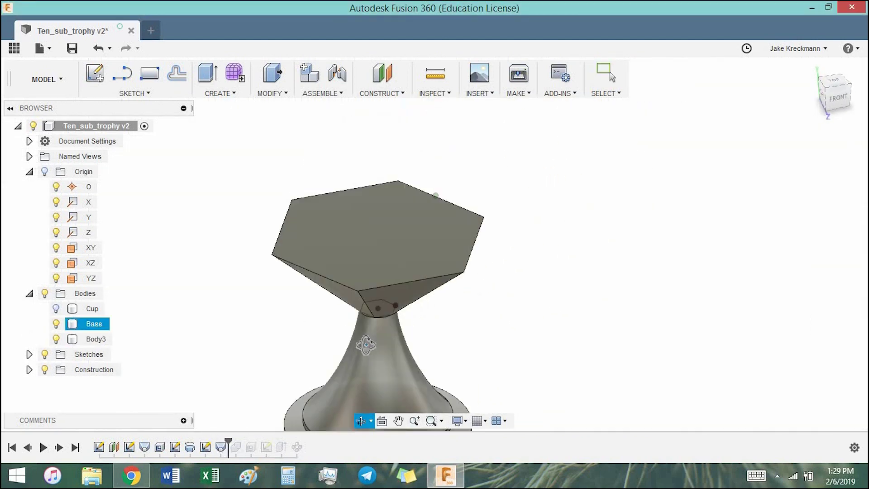
scroll(408, 371, "up", 5)
right_click(221, 447)
left_click(253, 335)
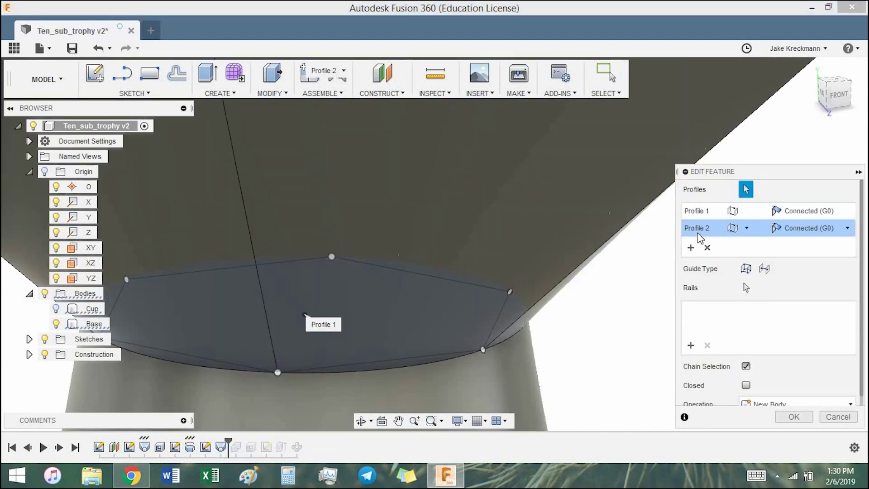
left_click(707, 248)
scroll(578, 269, "down", 3)
scroll(312, 291, "down", 3)
mouse_move(312, 291)
middle_mouse_down("shift")
mouse_move(623, 317)
mouse_move(632, 294)
mouse_move(568, 335)
mouse_move(227, 440)
middle_mouse_up("shift")
key("Return")
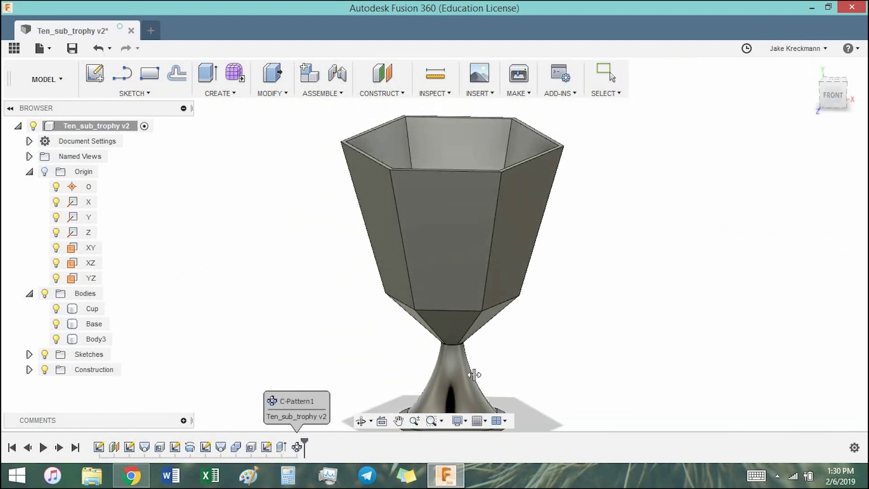
Step: Sketch a 2.5 mm circle on the neck edge at the cup–stem junction
scroll(461, 340, "up", 3)
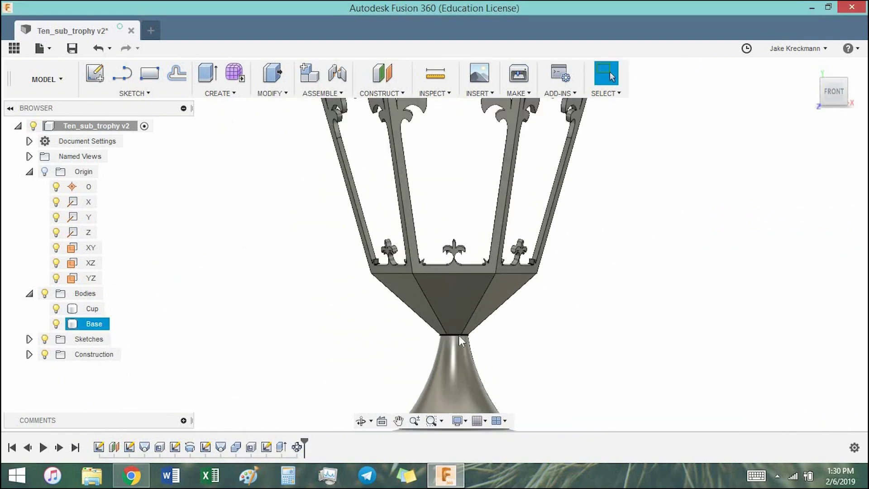
scroll(461, 340, "up", 2)
left_click(95, 72)
left_click(584, 172)
scroll(425, 357, "up", 2)
key("c")
left_click(445, 348)
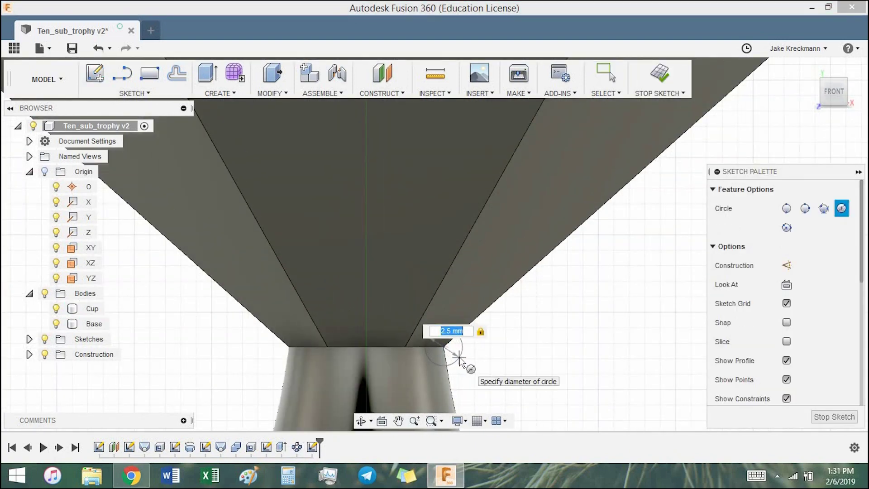
key("Return")
left_click(661, 77)
Step: Revolve the circle around the Y axis as a new ring body
left_click(222, 84)
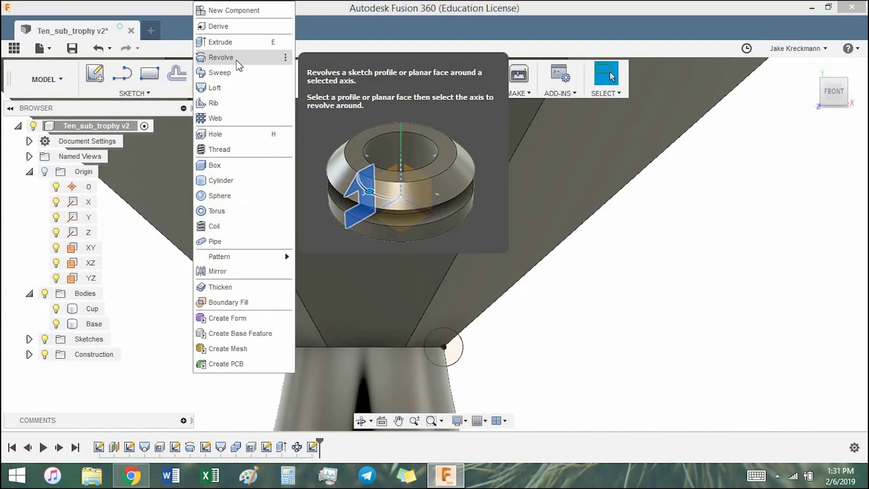
left_click(221, 58)
left_click(444, 346)
left_click(88, 216)
left_click(801, 285)
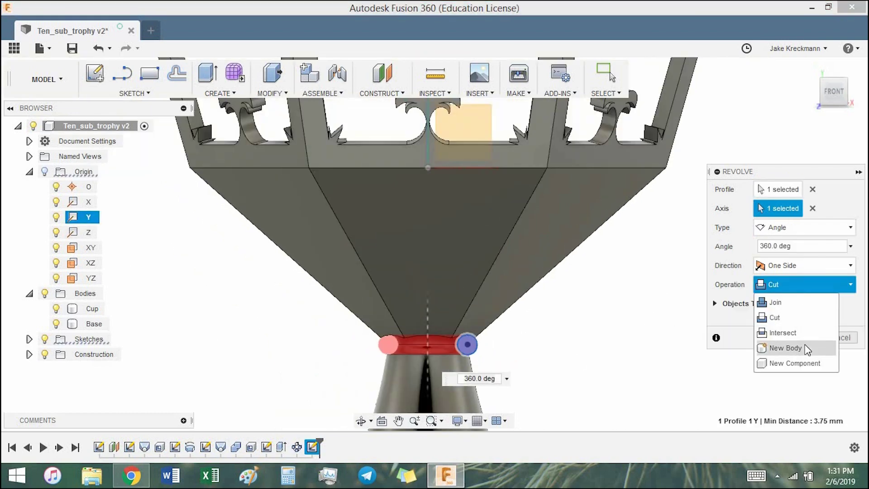
left_click(787, 347)
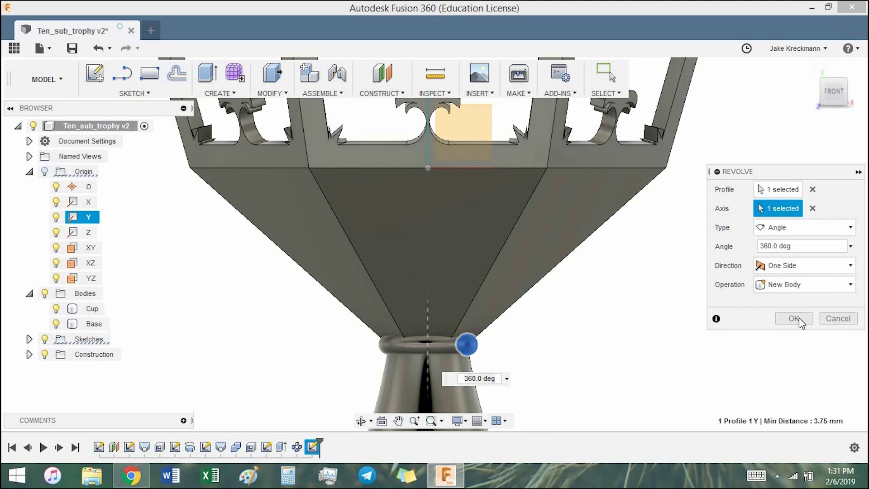
left_click(800, 317)
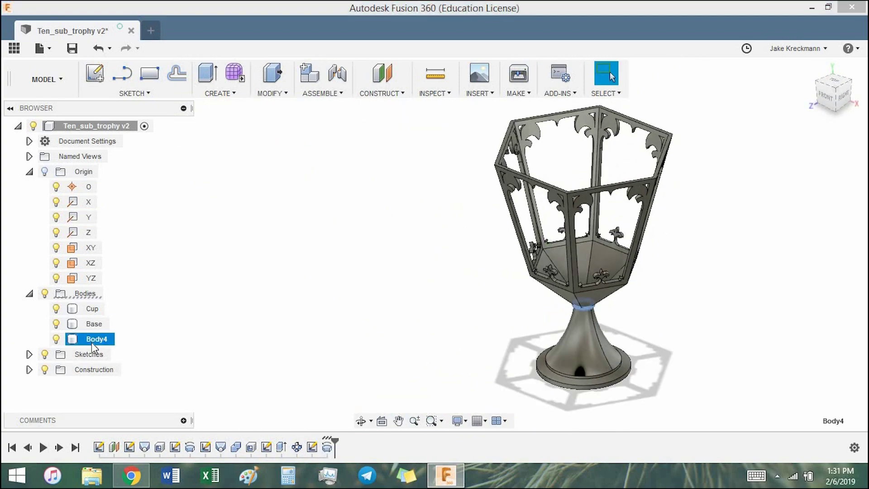
Step: Sketch a 1 mm inward offset of a lower panel's edges, hiding the Ring and Base bodies
scroll(595, 307, "up", 5)
left_click(272, 247)
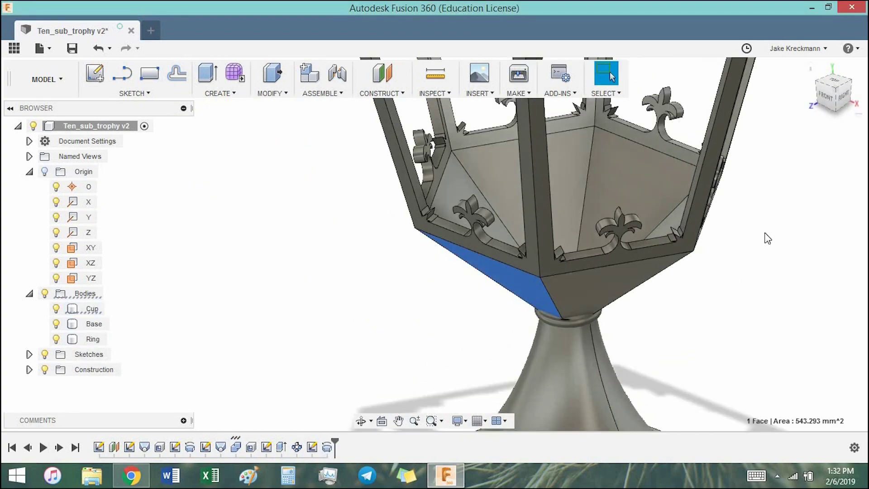
left_click(95, 73)
key("o")
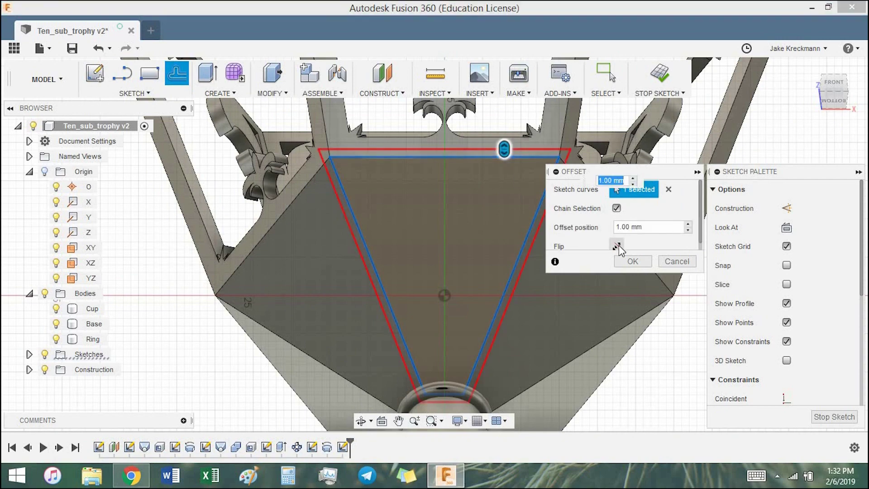
key("Return")
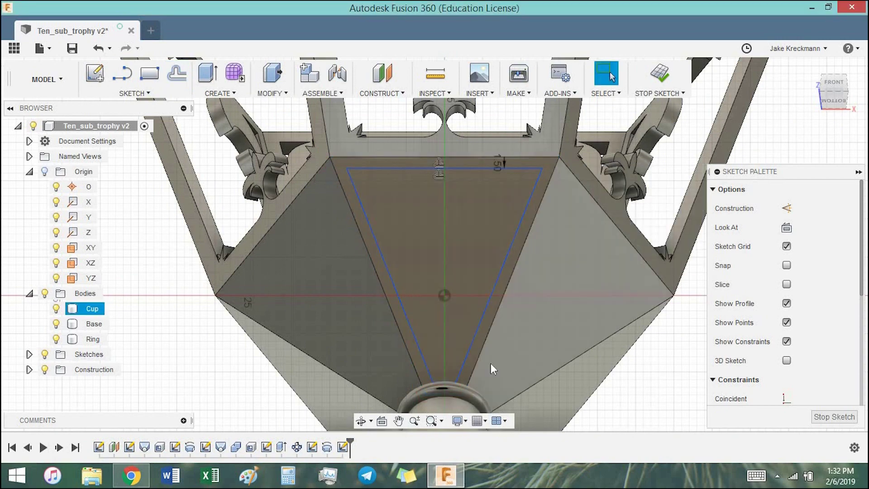
left_click(56, 339)
left_click(55, 323)
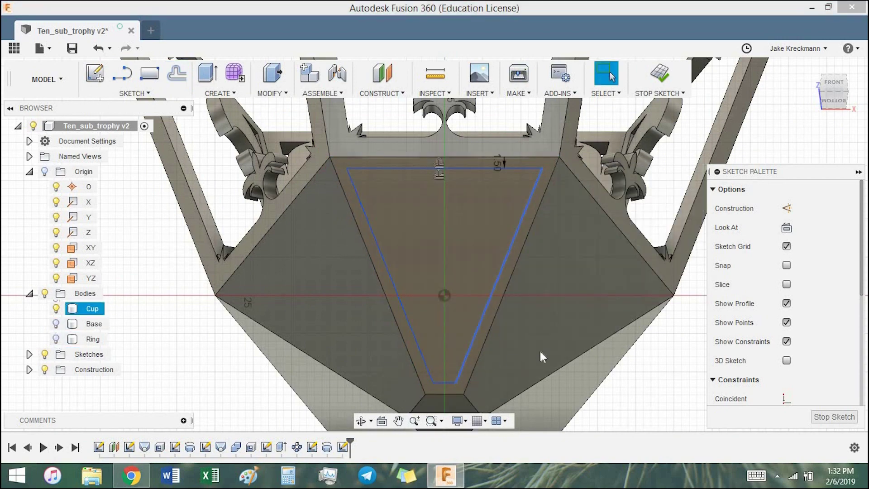
key("o")
left_click(407, 329)
key("Escape")
Step: Add a construction centre line and a horizontal line 4 mm above the triangle's tip
key("l")
left_click(425, 140)
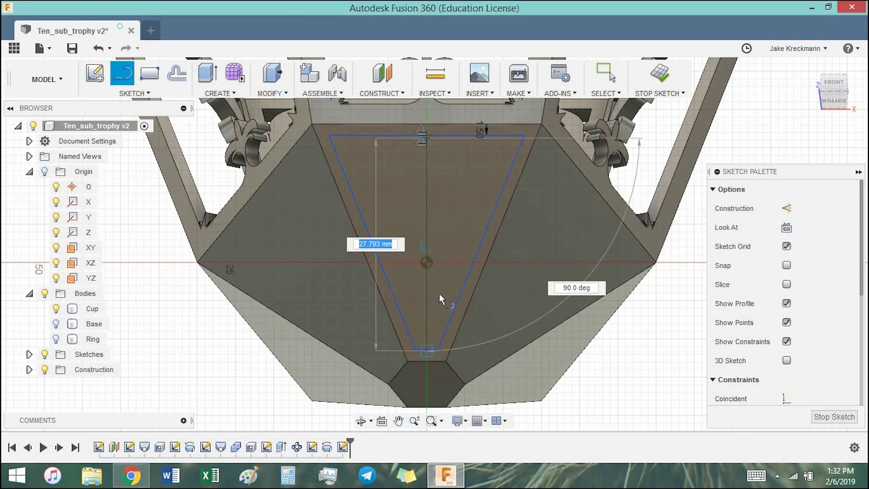
key("x")
key("l")
left_click(400, 311)
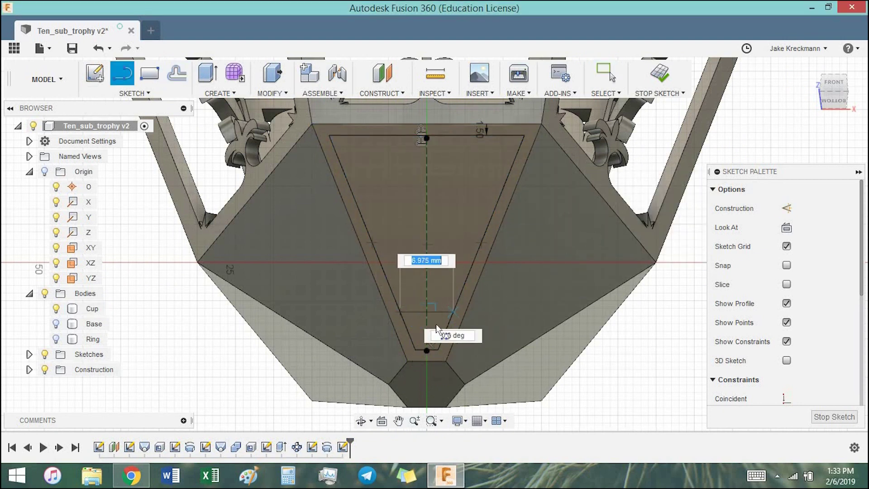
scroll(418, 347, "up", 5)
type("4")
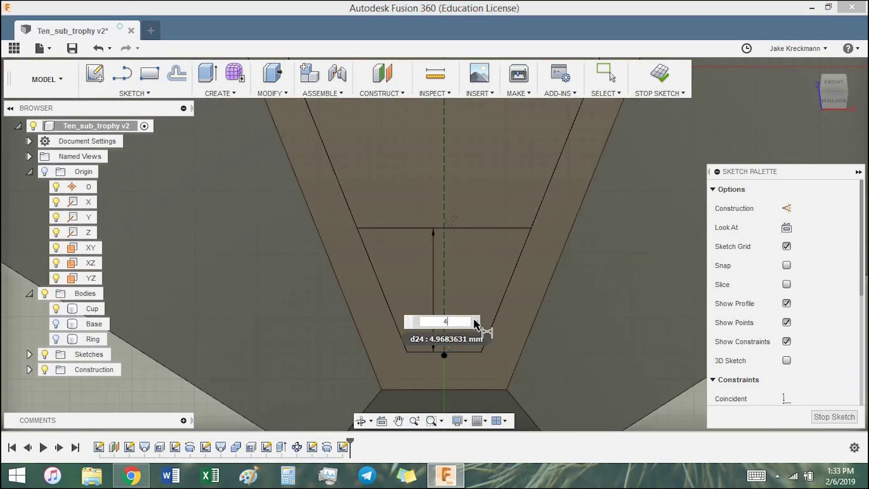
key("Return")
scroll(497, 254, "down", 5)
scroll(497, 250, "up", 3)
Step: Draw zigzag lines from the construction-line intersection to the inset triangle's top edge
key("l")
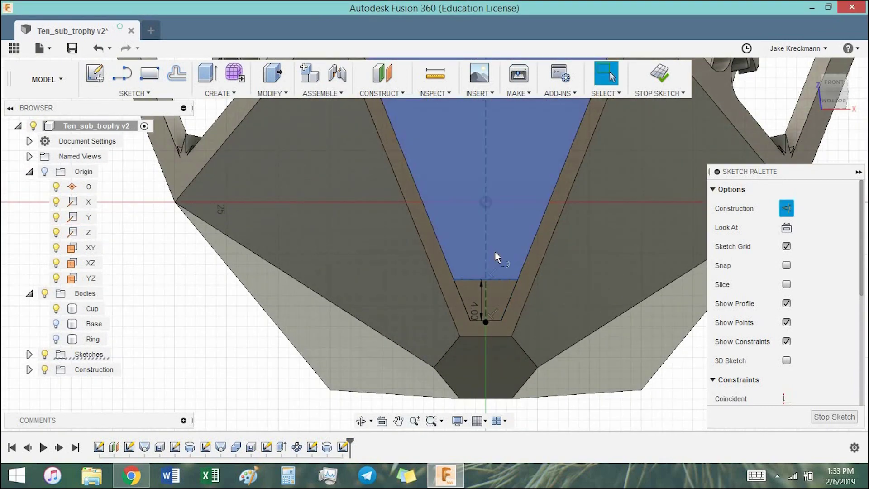
left_click(482, 279)
scroll(480, 226, "down", 5)
scroll(400, 167, "up", 6)
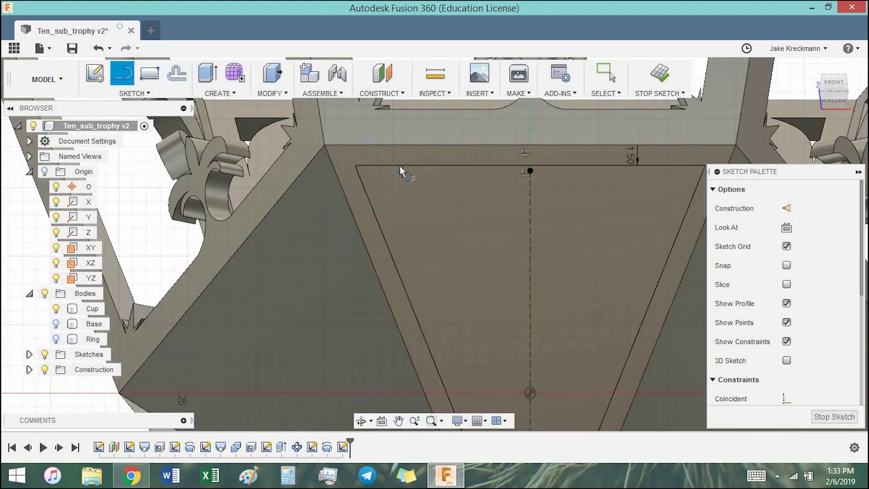
left_click(400, 166)
scroll(386, 178, "up", 2)
left_click(383, 179)
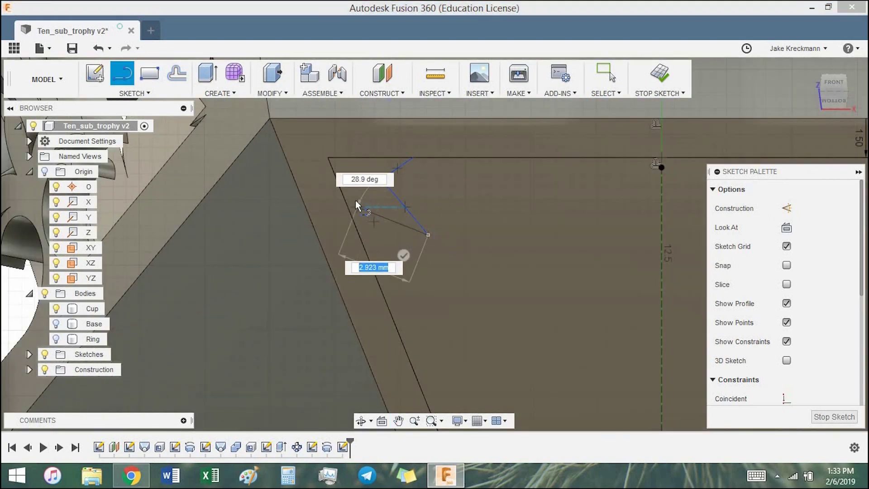
left_click(360, 219)
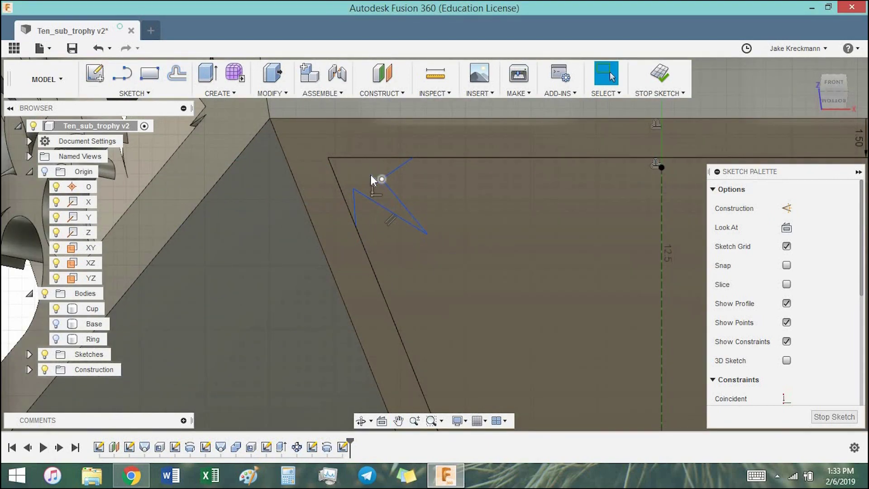
left_click_drag(384, 176, 403, 218)
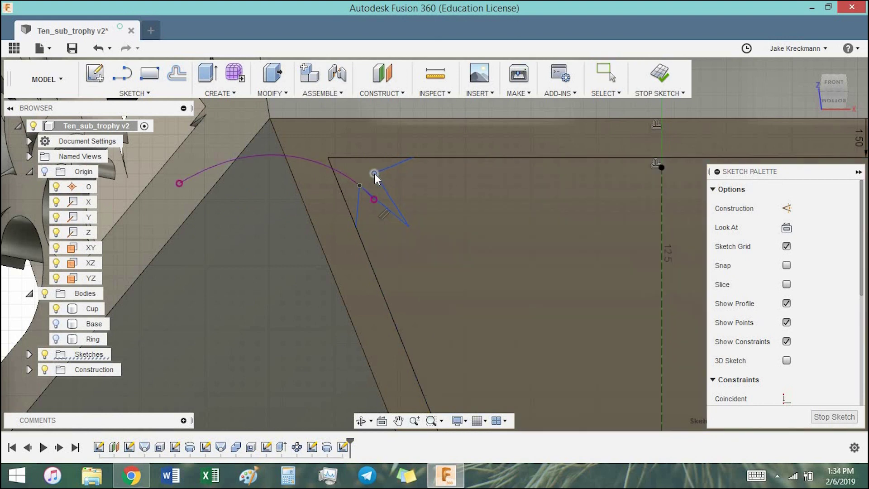
Step: Refine the zigzag corner detail by nudging its vertices into place
key("Escape")
key("ctrl+z")
left_click_drag(384, 176, 385, 171)
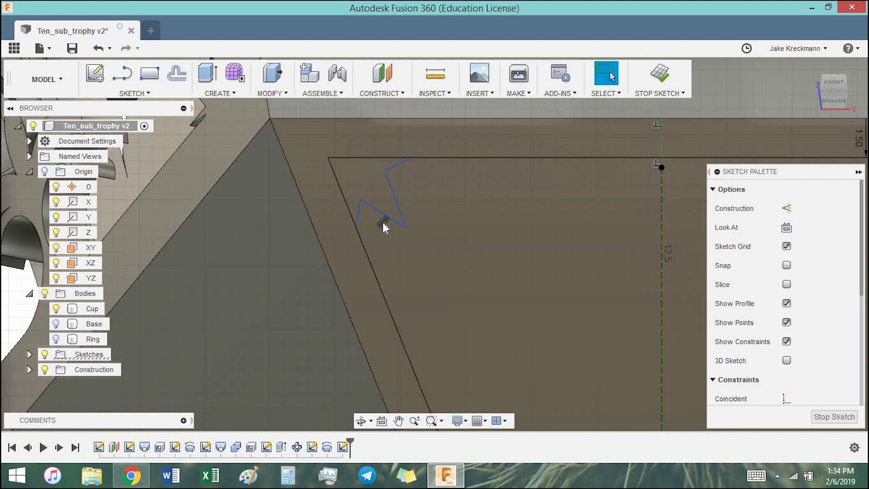
left_click_drag(386, 170, 377, 170)
left_click_drag(410, 220, 402, 212)
key("Escape")
scroll(403, 213, "down", 5)
scroll(351, 154, "up", 3)
left_click(374, 154)
scroll(355, 157, "up", 3)
scroll(456, 198, "down", 3)
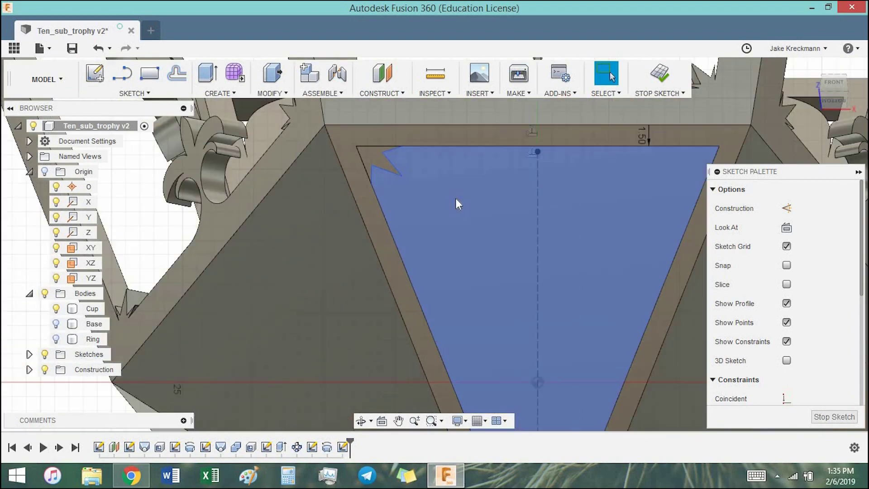
scroll(407, 183, "up", 2)
scroll(368, 155, "up", 2)
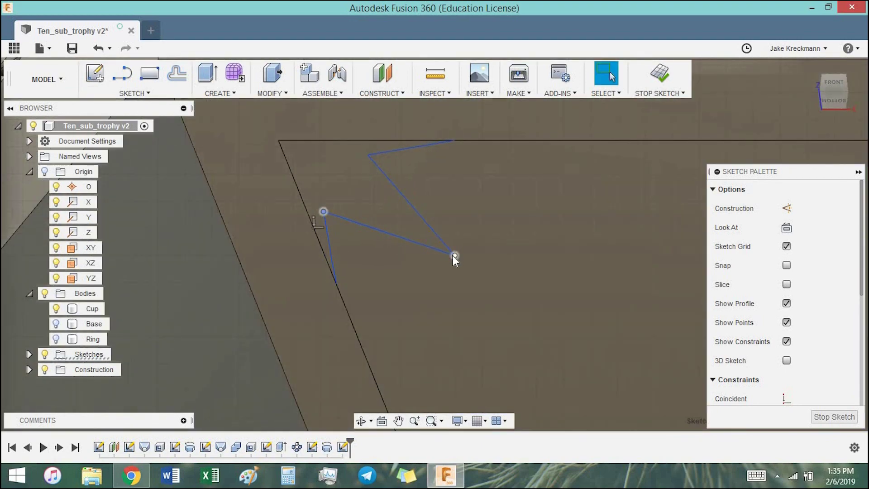
scroll(471, 295, "down", 5)
left_click(155, 100)
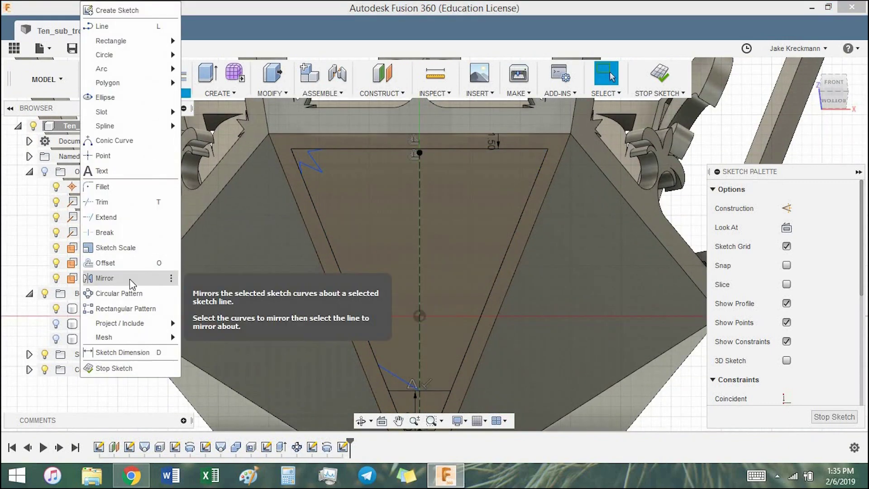
Step: Mirror the zigzag curves about the centre line and finish the panel sketch
left_click(129, 279)
scroll(328, 178, "up", 5)
middle_click_drag(279, 147, 370, 153)
scroll(371, 153, "down", 3)
left_click(536, 239)
left_click(633, 242)
scroll(479, 208, "down", 5)
left_click(660, 75)
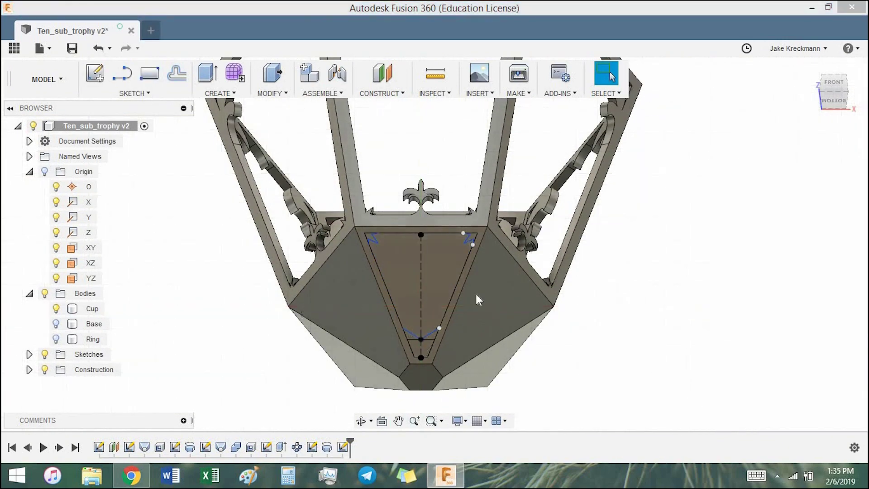
Step: Cut the triangular opening profile 5 mm into the panel with a -5 extrude
left_click(421, 281)
key("e")
middle_click_drag(617, 301, 539, 351, "shift")
type("-5")
mouse_move(606, 319)
middle_mouse_down("shift")
mouse_move(543, 374)
mouse_move(586, 346)
mouse_move(423, 349)
middle_mouse_up("shift")
key("Return")
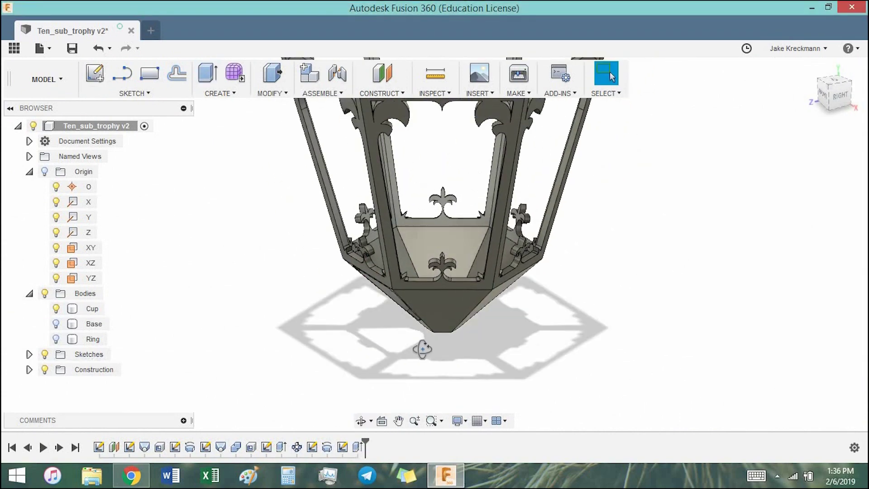
Step: Circular-pattern the panel cut around the Y axis onto every lower panel
left_click(220, 93)
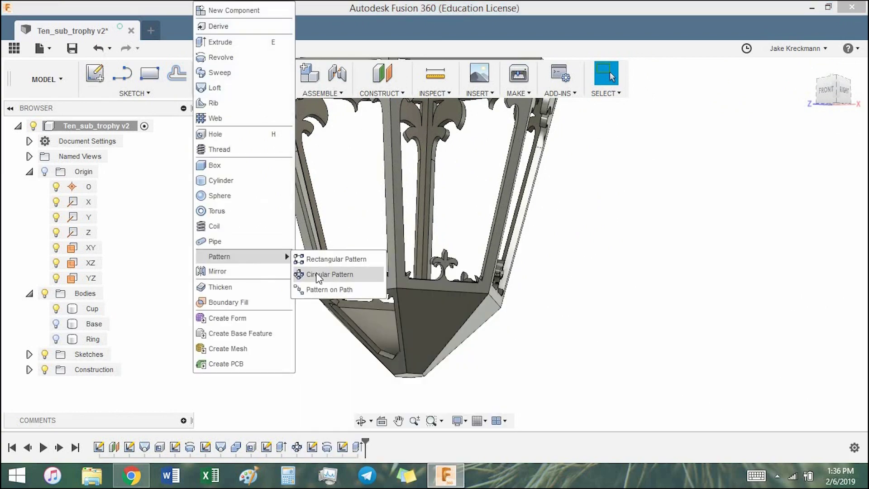
left_click(291, 274)
left_click(359, 447)
left_click(794, 227)
left_click(88, 216)
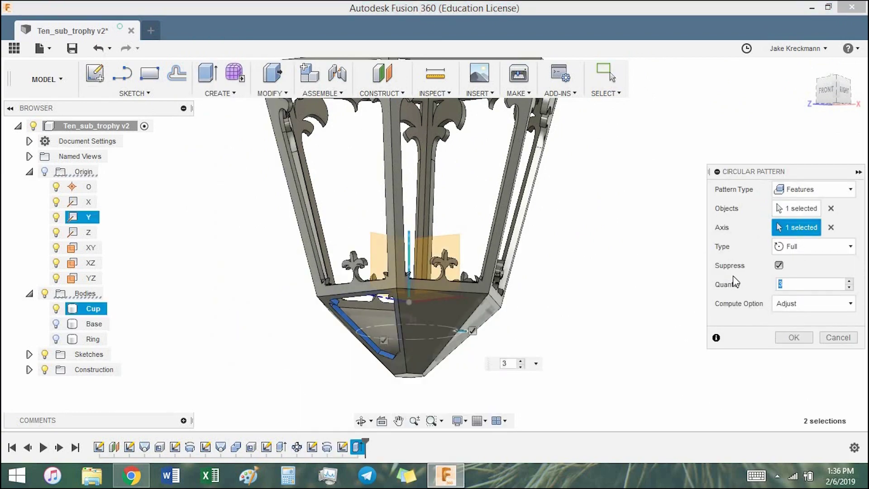
key("Return")
Step: Save the design as v3 and return to the front view
left_click(225, 346)
scroll(588, 258, "down", 3)
scroll(500, 276, "down", 3)
middle_click_drag(501, 276, 508, 281, "shift")
left_click(72, 48)
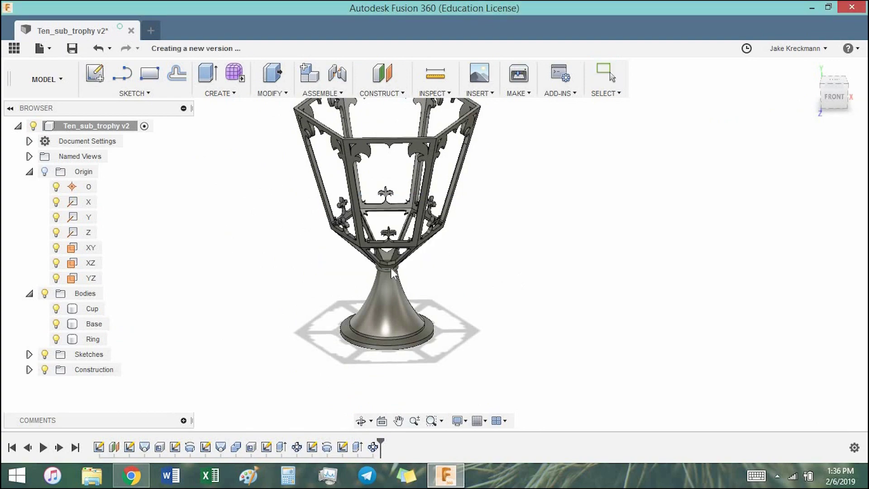
middle_click_drag(543, 281, 507, 305, "shift")
left_click(834, 91)
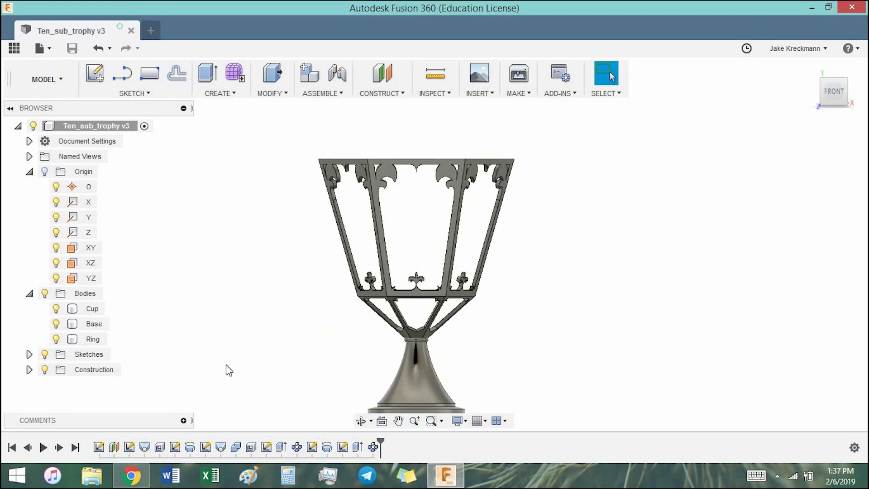
Step: Draw a fit-point spline for the handle in a new sketch on the front plane
left_click(95, 73)
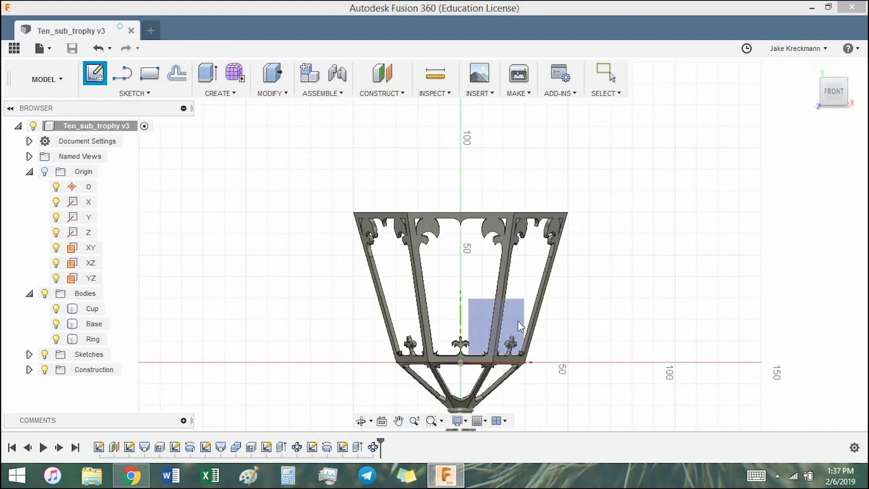
left_click(525, 333)
left_click(135, 104)
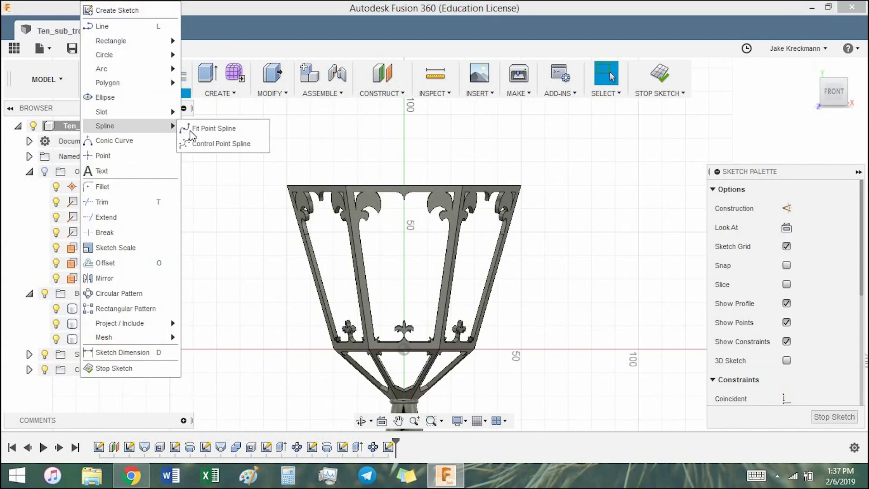
left_click(194, 124)
scroll(517, 171, "up", 4)
left_click(534, 146)
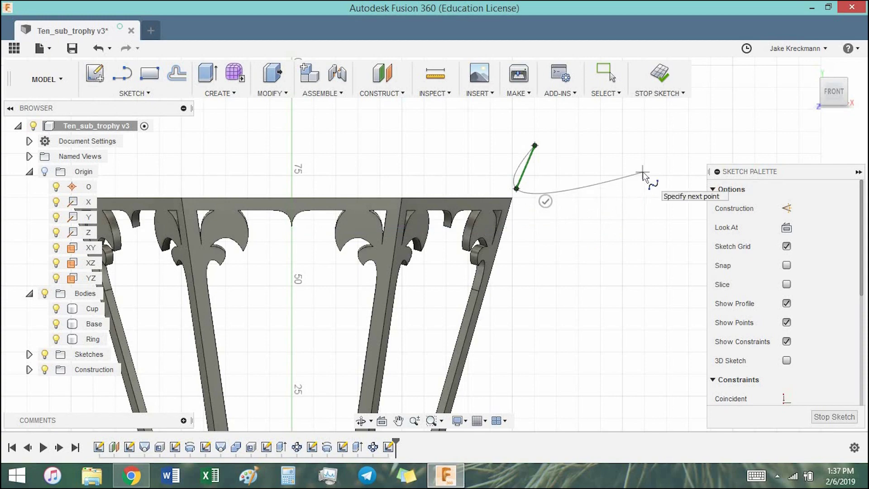
left_click(643, 172)
scroll(675, 291, "down", 3)
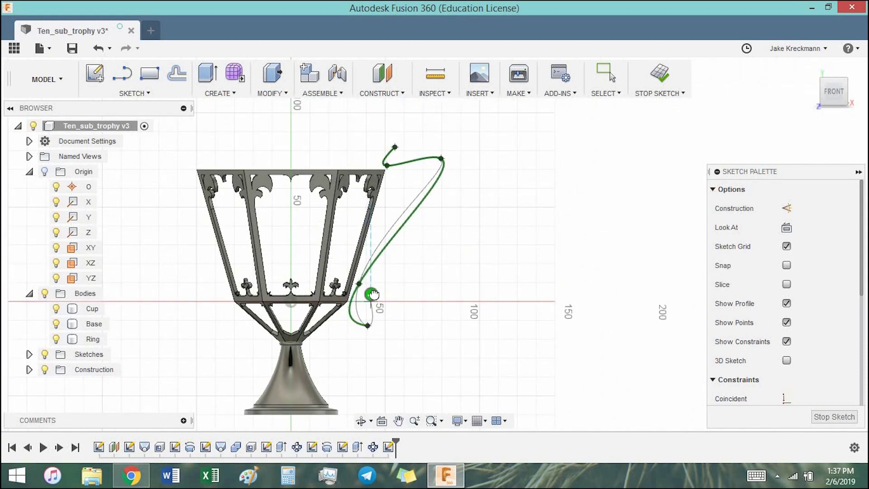
left_click(372, 295)
Step: Drag the spline's top point toward the rim and adjust its tangent handles
scroll(466, 301, "up", 1)
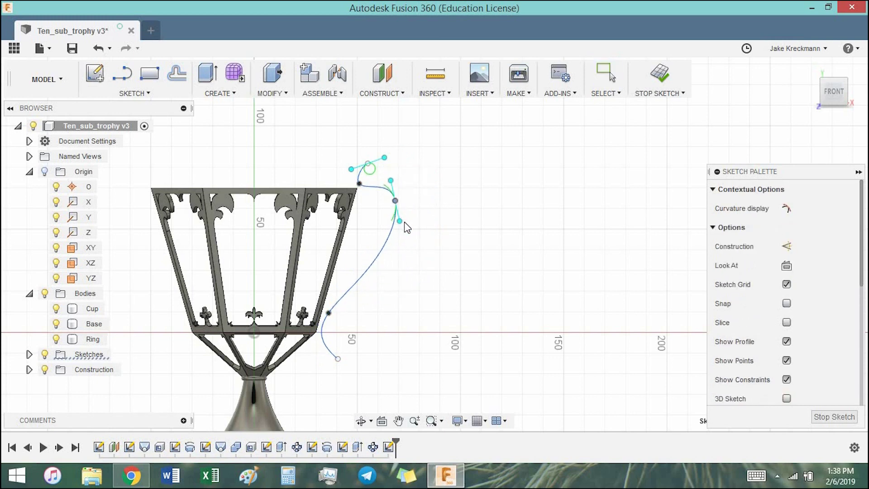
left_click_drag(369, 165, 360, 175)
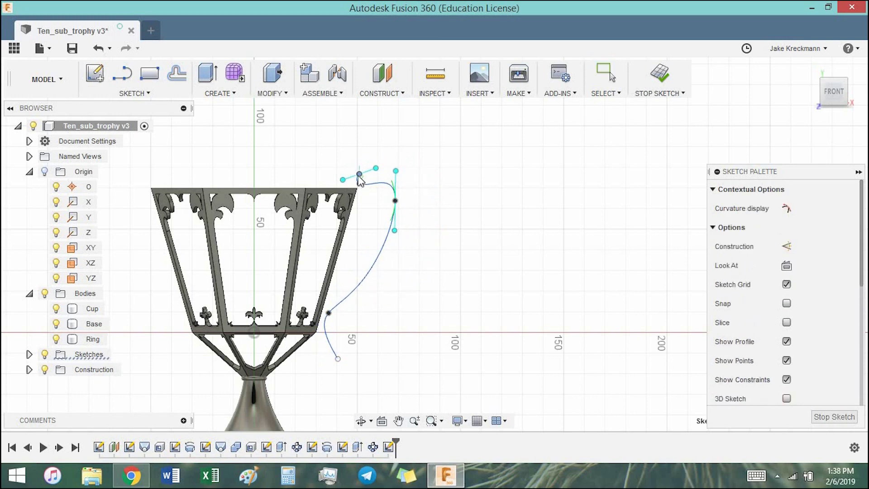
scroll(329, 316, "up", 3)
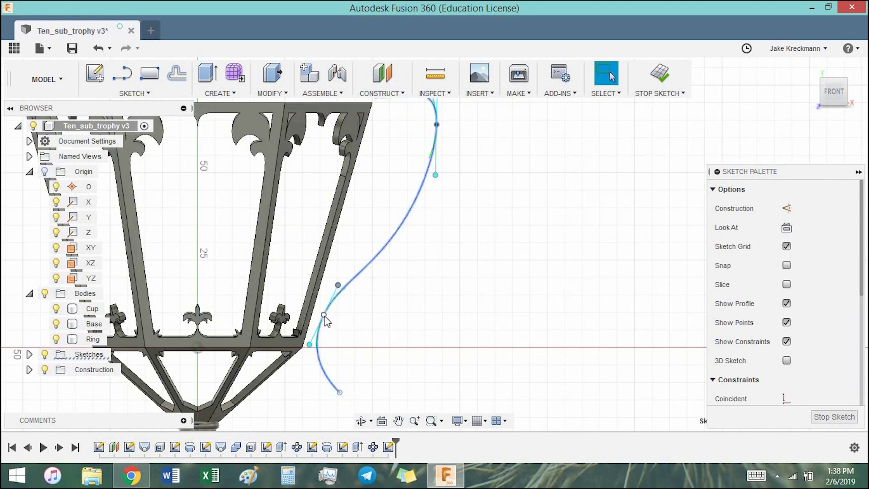
scroll(321, 371, "up", 2)
left_click(327, 368)
scroll(371, 376, "down", 4)
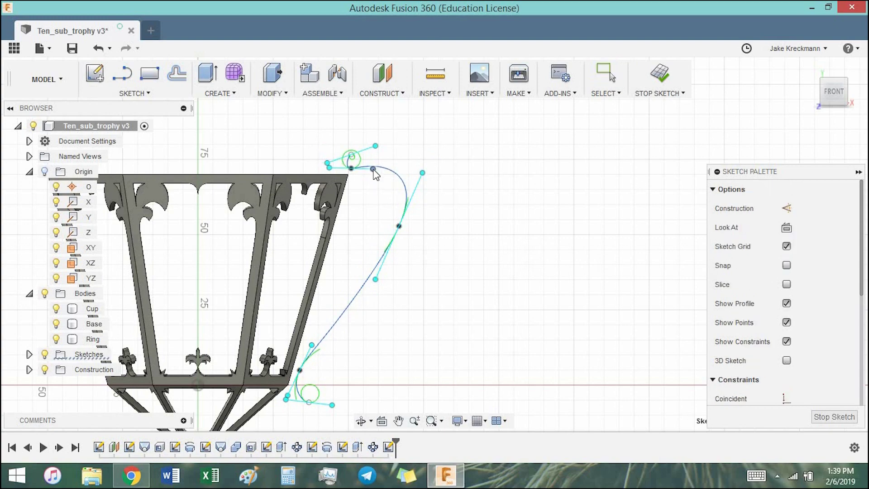
scroll(354, 156, "up", 5)
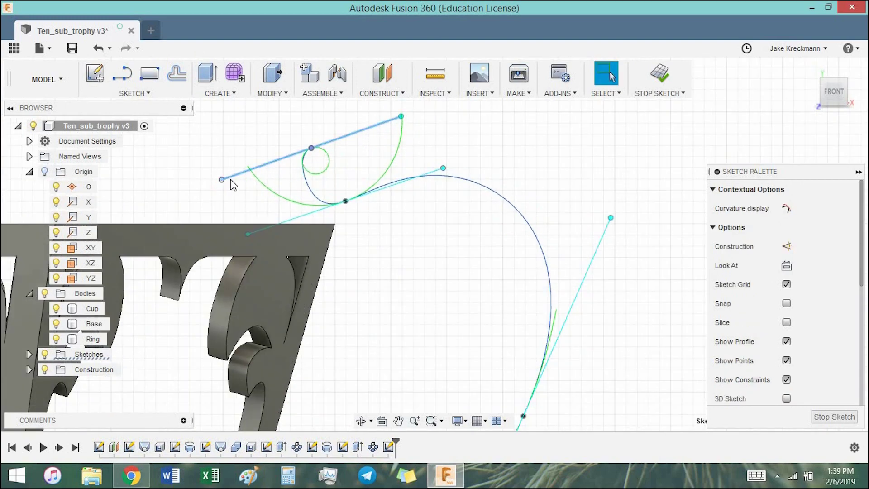
scroll(189, 241, "down", 5)
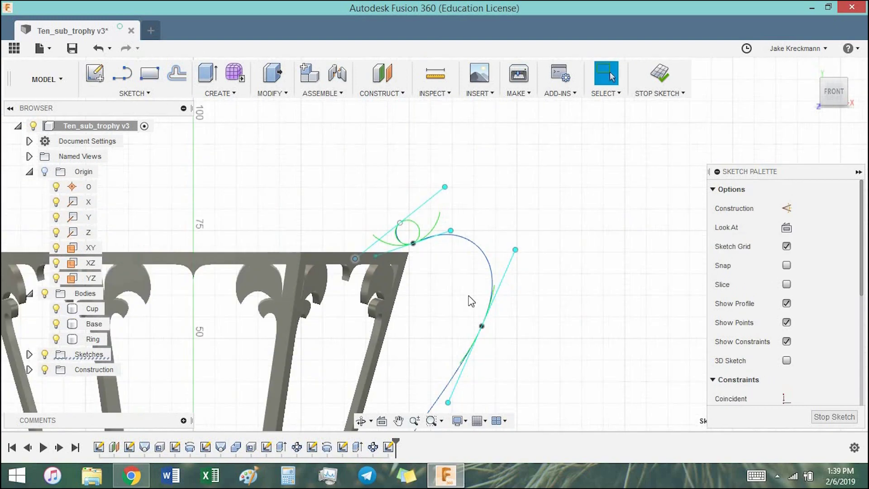
scroll(421, 238, "down", 2)
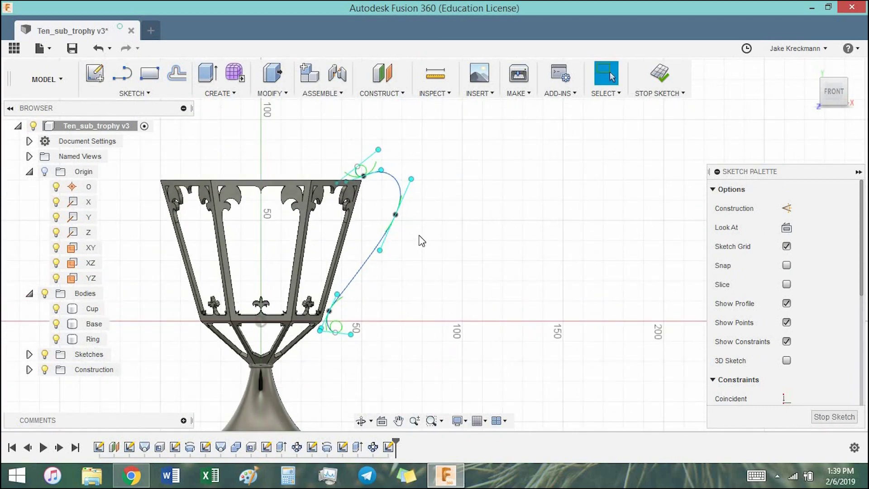
Step: Check the 114.836 mm handle spline in 3D and finish the sketch
middle_click_drag(467, 270, 455, 250, "shift")
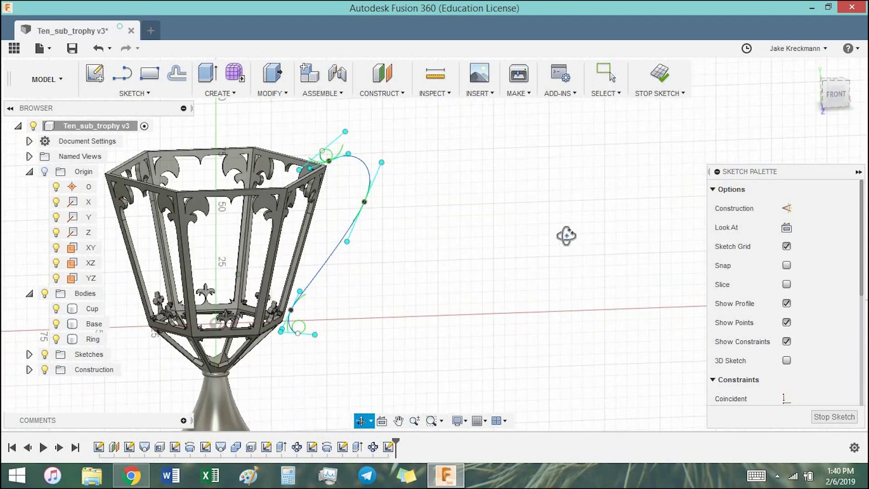
key("Escape")
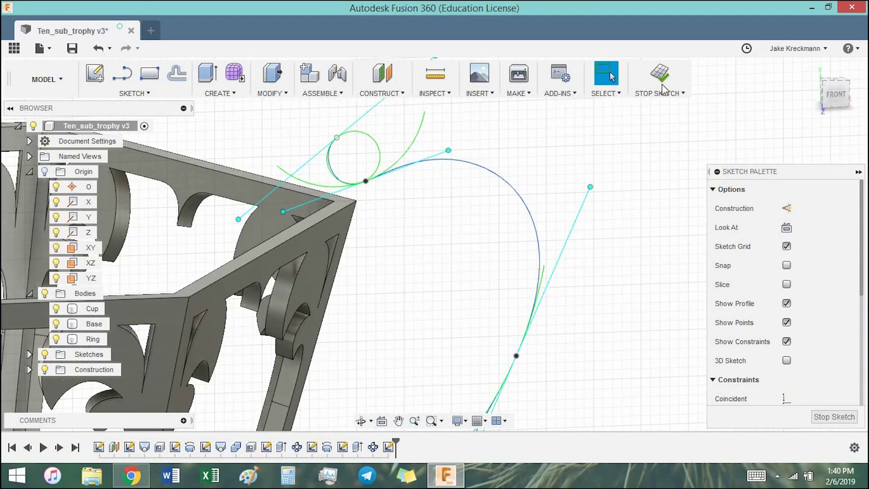
left_click(660, 74)
left_click(388, 203)
scroll(378, 353, "up", 3)
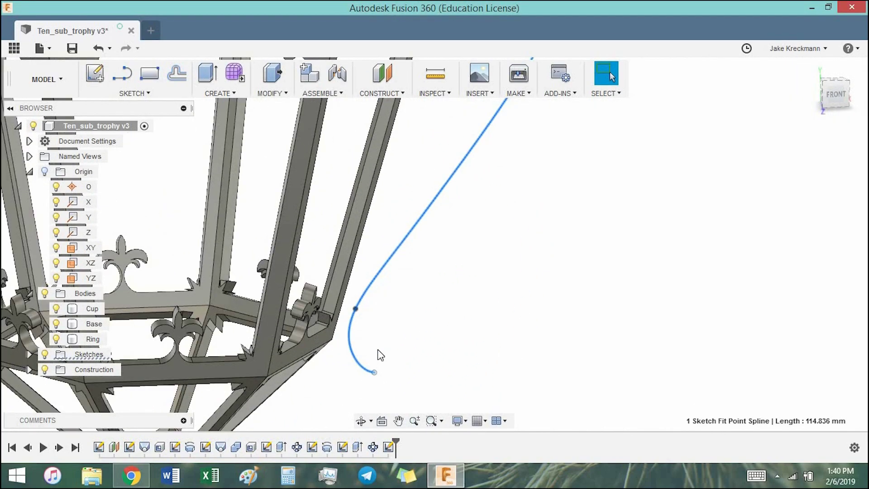
Step: Add Plane2 along the handle spline at 0.818 of its length
scroll(390, 340, "up", 2)
scroll(388, 300, "down", 2)
scroll(391, 360, "up", 4)
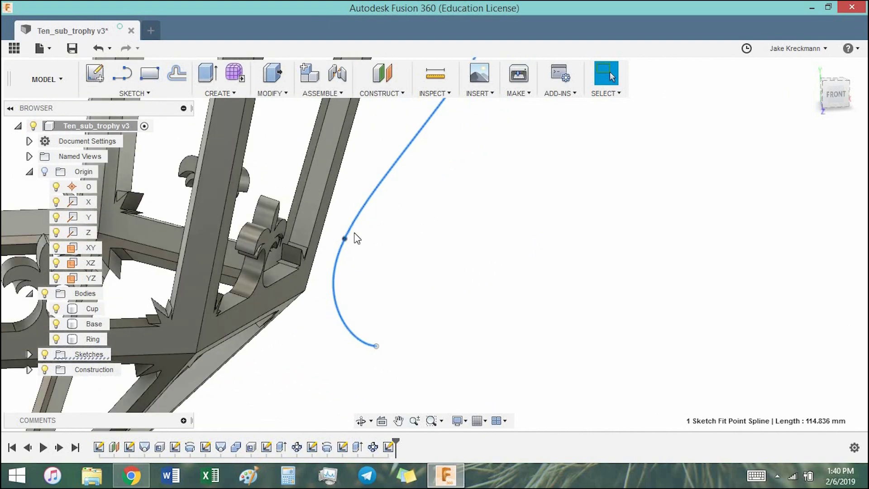
left_click(380, 93)
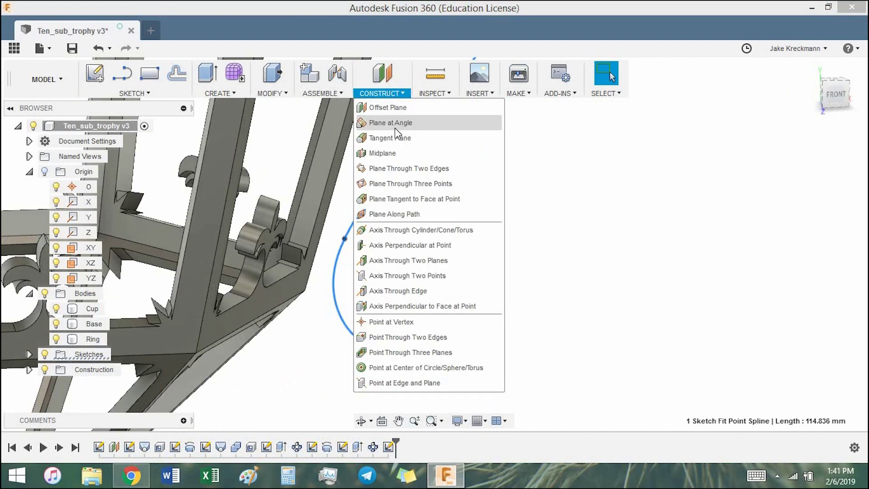
left_click(388, 214)
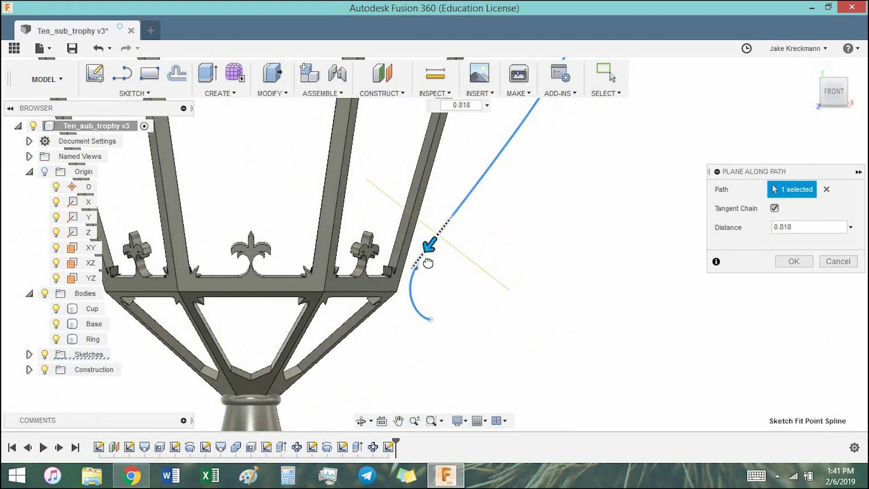
left_click(794, 261)
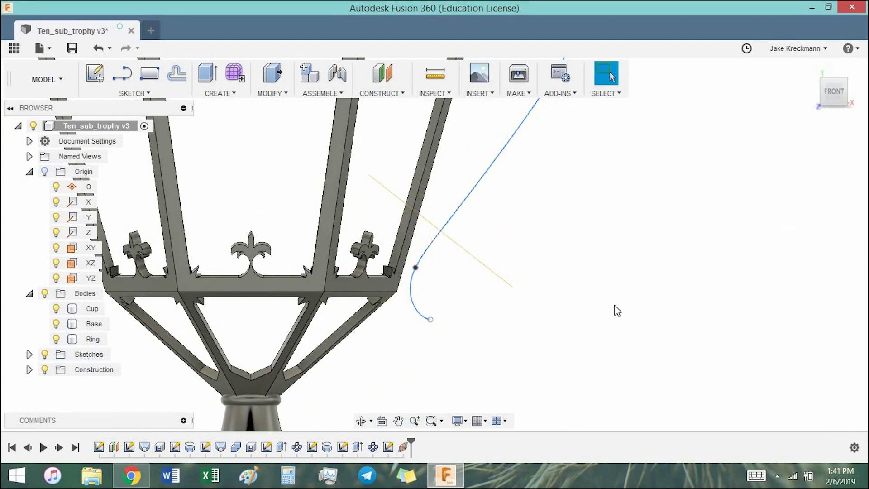
left_click(510, 300)
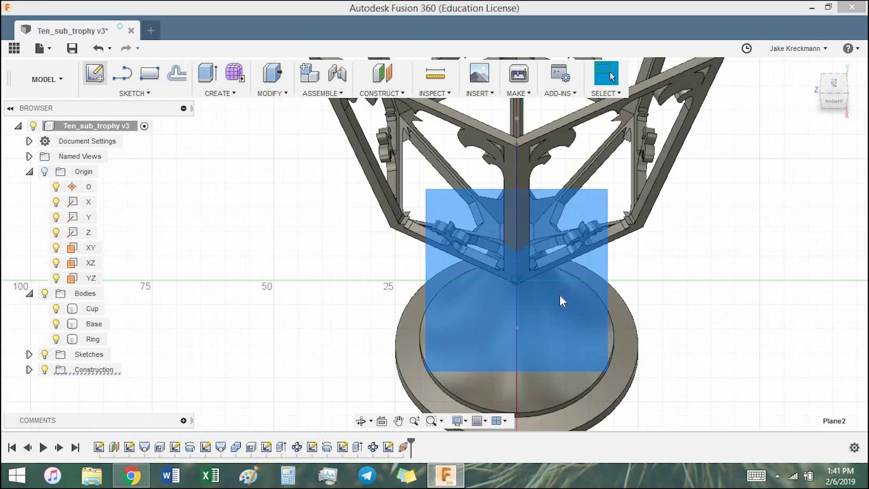
Step: Draw the profile outline lines on Plane2 and mirror three of them
key("l")
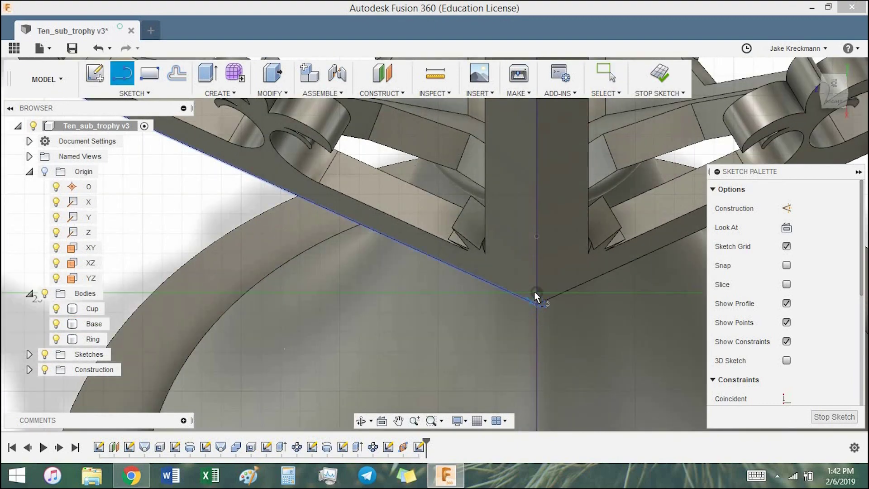
left_click(526, 384)
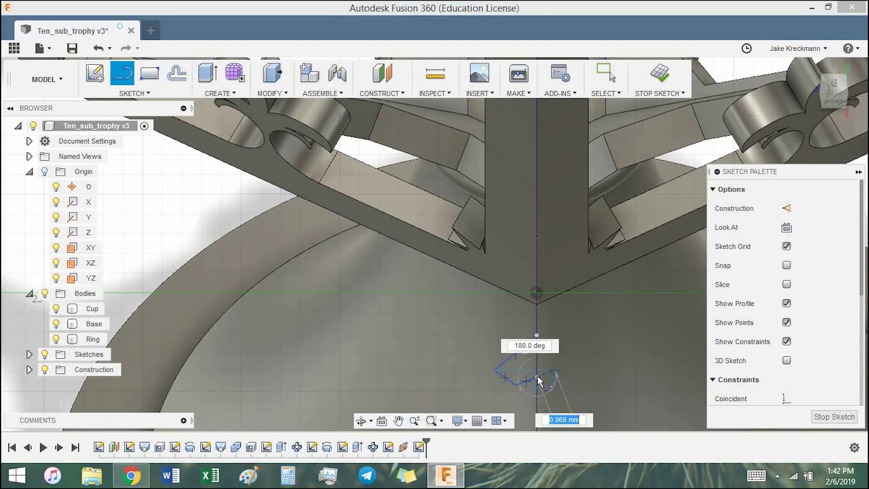
key("Escape")
left_click(147, 93)
left_click(106, 277)
left_click(529, 378)
left_click(498, 374)
left_click(514, 339)
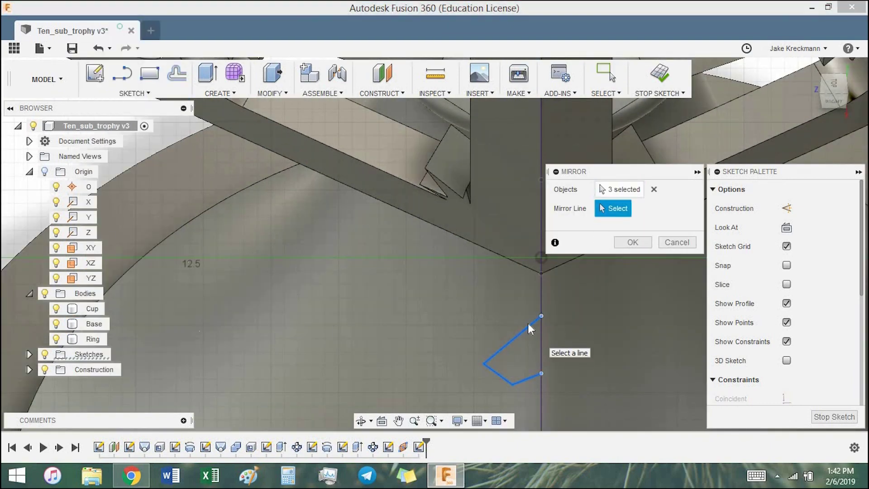
Step: Add a line and mirror the half profile about the centre line
key("l")
left_click(541, 373)
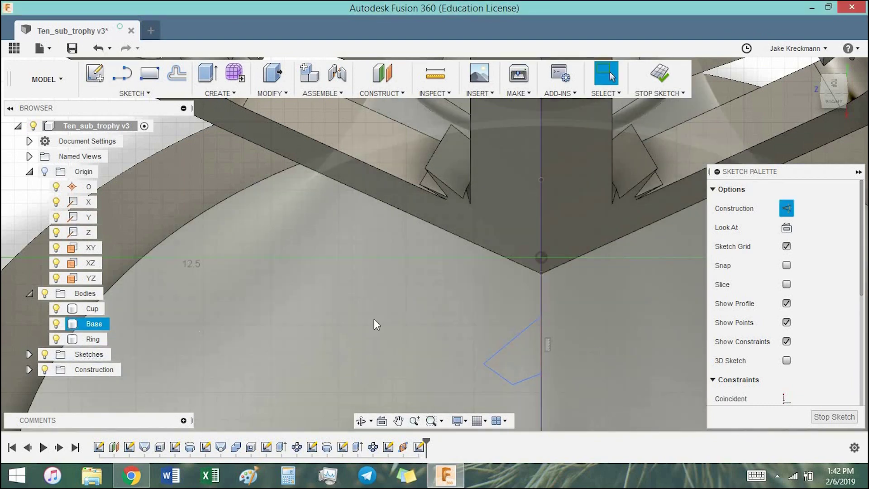
left_click(135, 93)
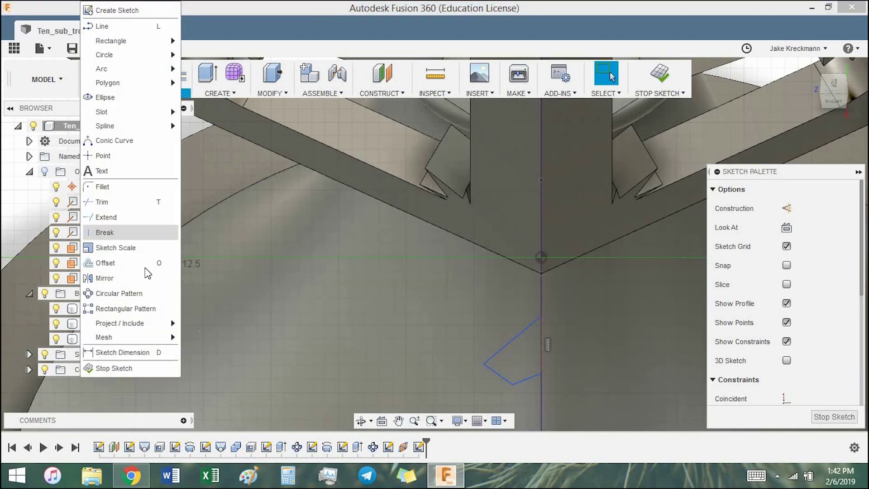
left_click(106, 261)
left_click(541, 344)
left_click(632, 242)
middle_click_drag(636, 243, 528, 242, "shift")
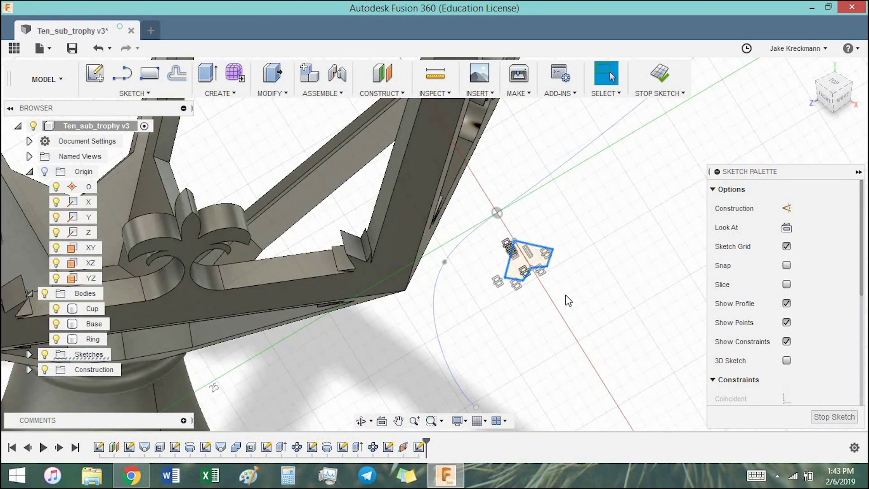
middle_click_drag(568, 300, 521, 226, "shift")
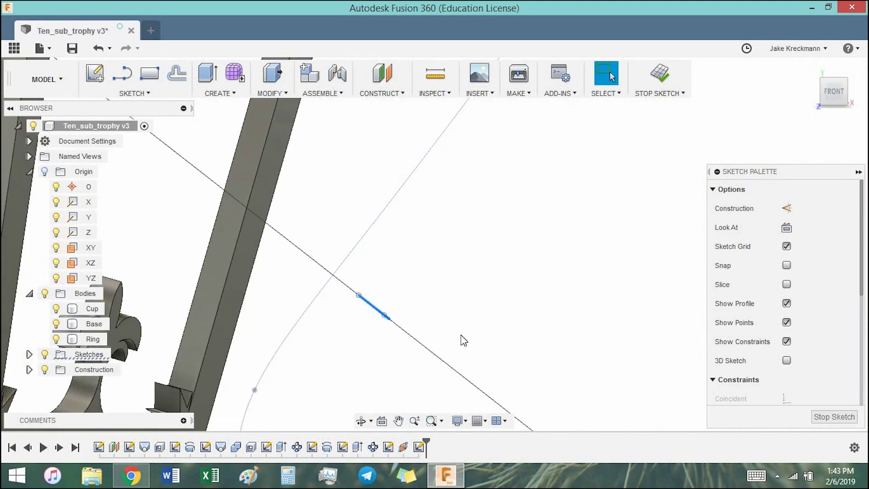
Step: Move the profile 3.50 mm onto the handle spline and finish the sketch
key("m")
left_click_drag(371, 309, 359, 296)
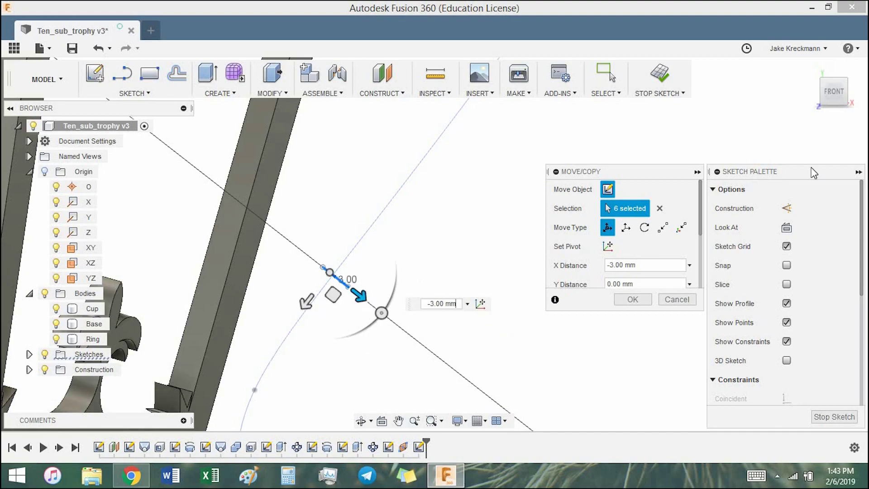
middle_click_drag(453, 316, 408, 355, "shift")
left_click_drag(448, 247, 473, 257)
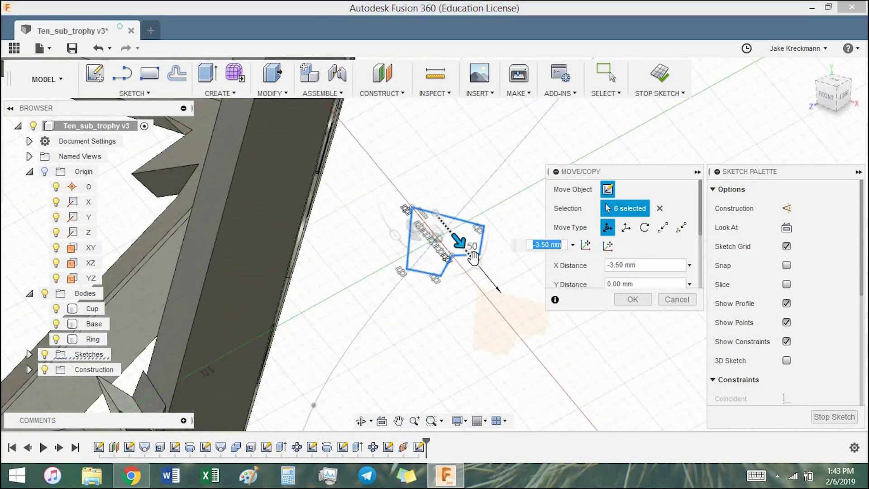
key("Return")
scroll(534, 290, "down", 5)
scroll(545, 321, "down", 3)
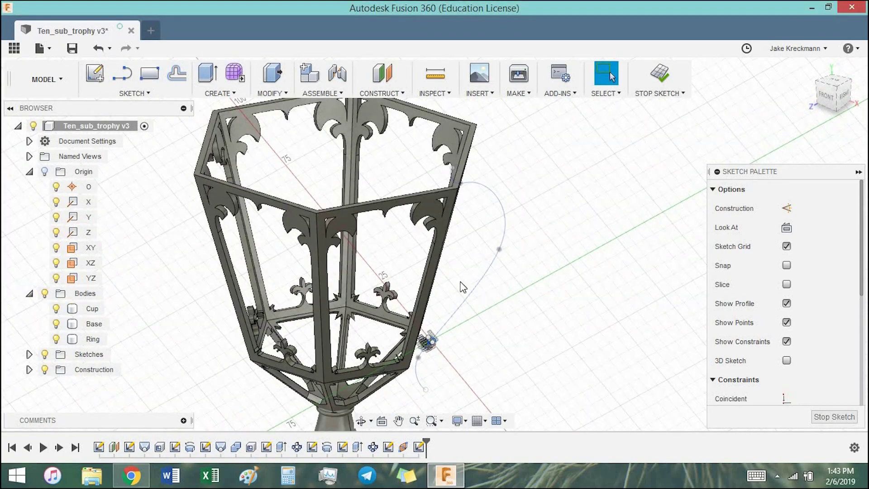
left_click(678, 83)
Step: Sweep the cross-section along the handle spline as a single-path sweep, creating Body5
left_click(217, 92)
left_click(226, 141)
left_click(804, 190)
left_click(804, 190)
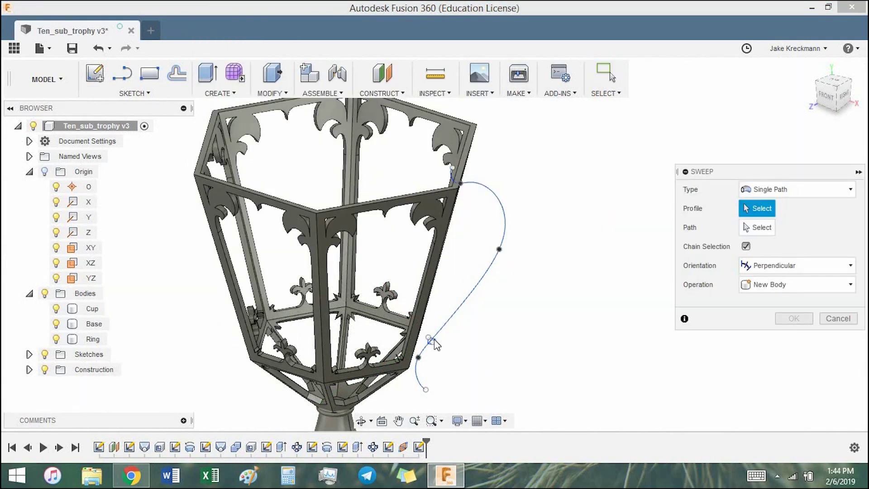
left_click(431, 344)
scroll(431, 344, "up", 5)
left_click(607, 273)
scroll(620, 261, "down", 5)
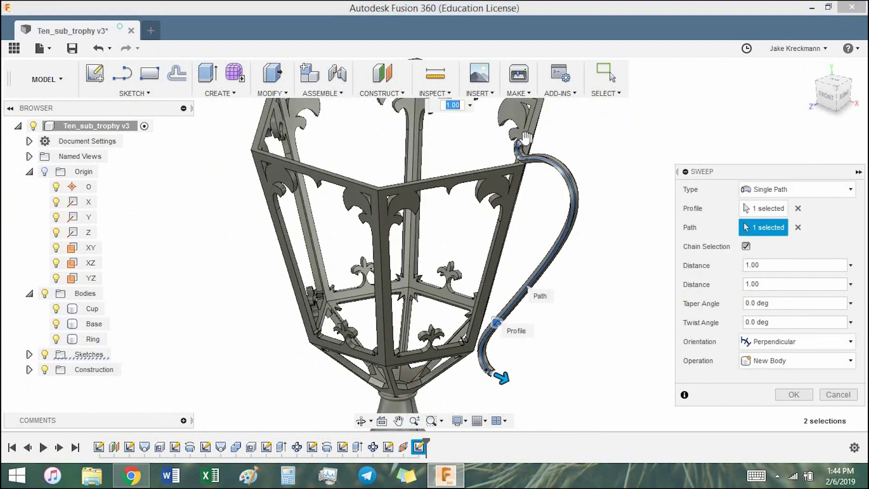
scroll(529, 333, "up", 3)
scroll(513, 340, "up", 2)
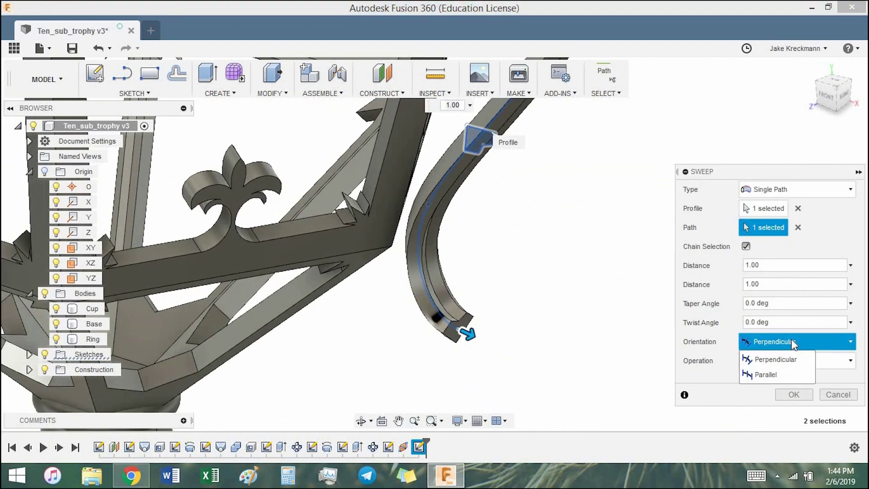
key("Return")
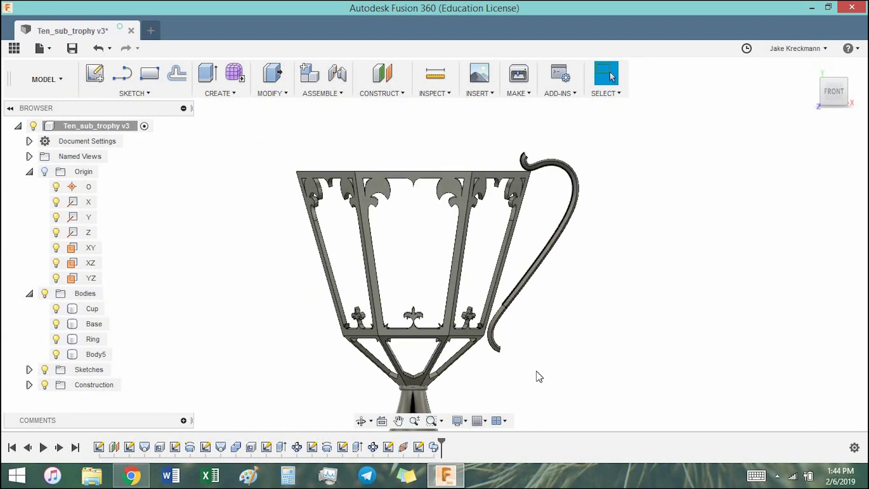
scroll(548, 233, "up", 3)
Step: Move Body5 1 mm in X and Y and rotate it -1° about Z
key("m")
left_click(516, 208)
scroll(520, 321, "up", 2)
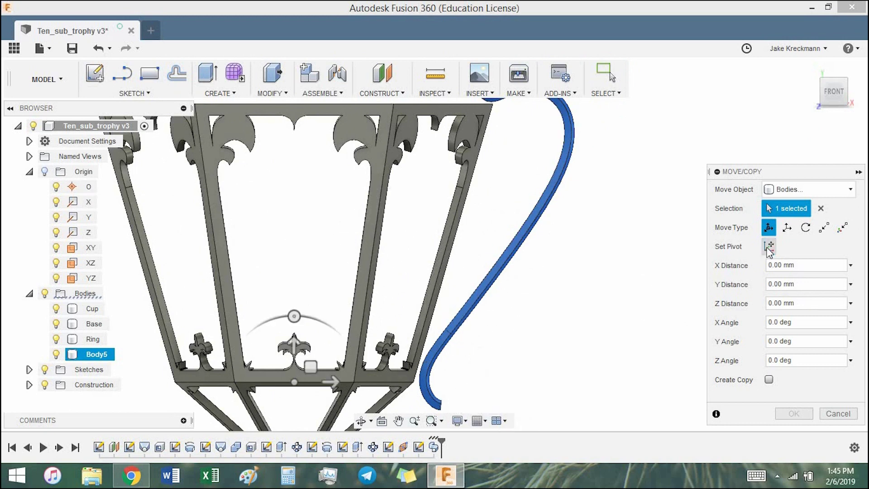
left_click(804, 266)
type("-1.5")
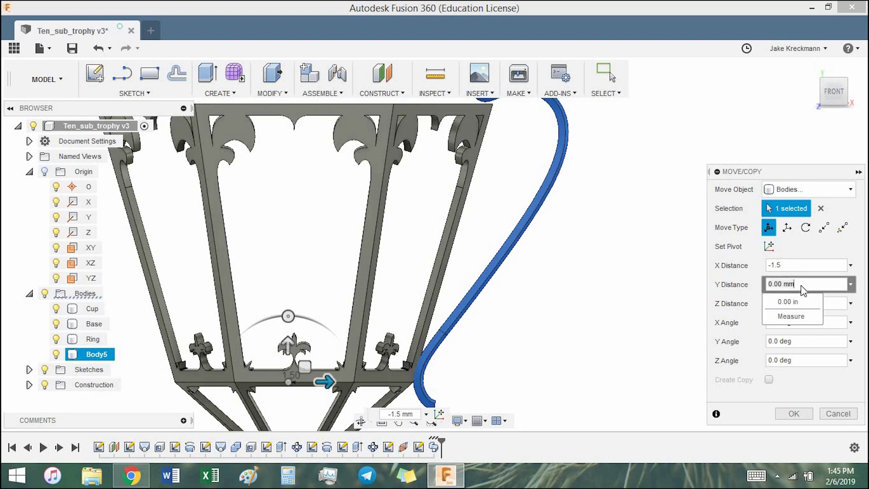
type("-2")
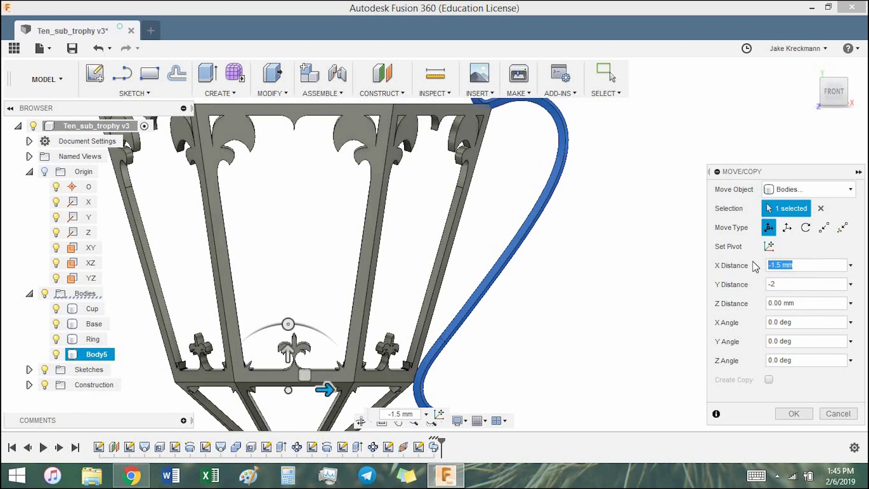
type("-2")
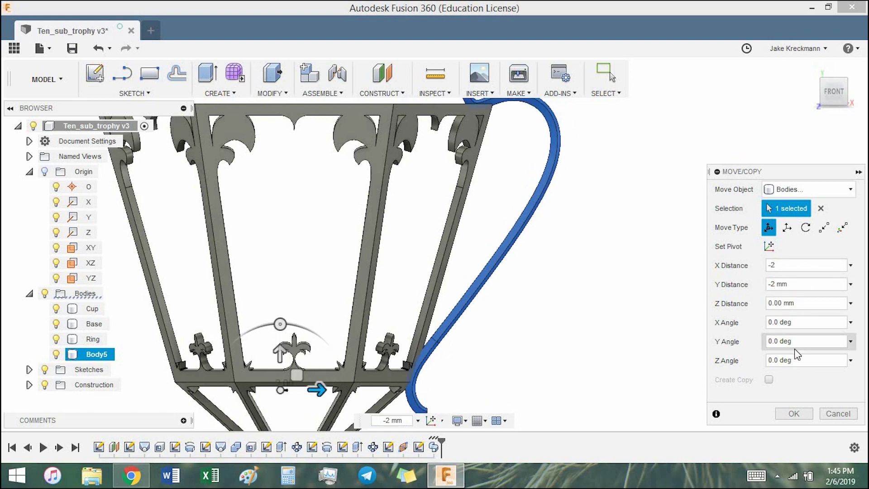
type("-1")
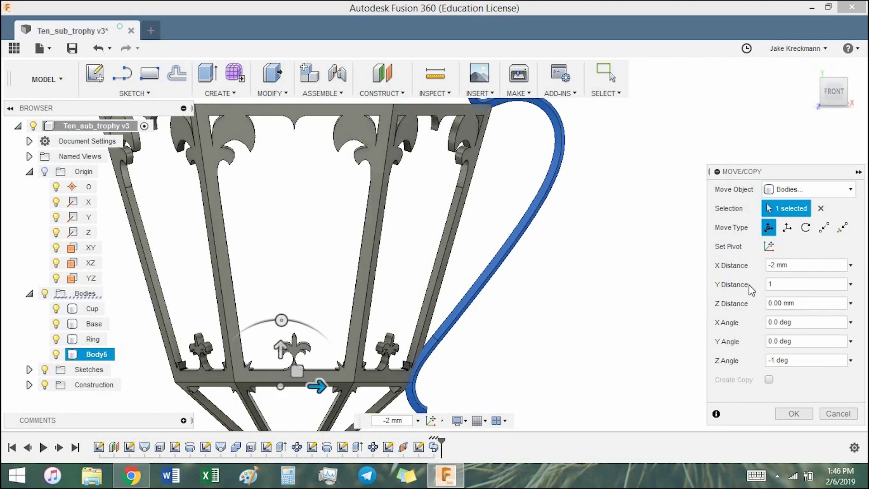
type("1")
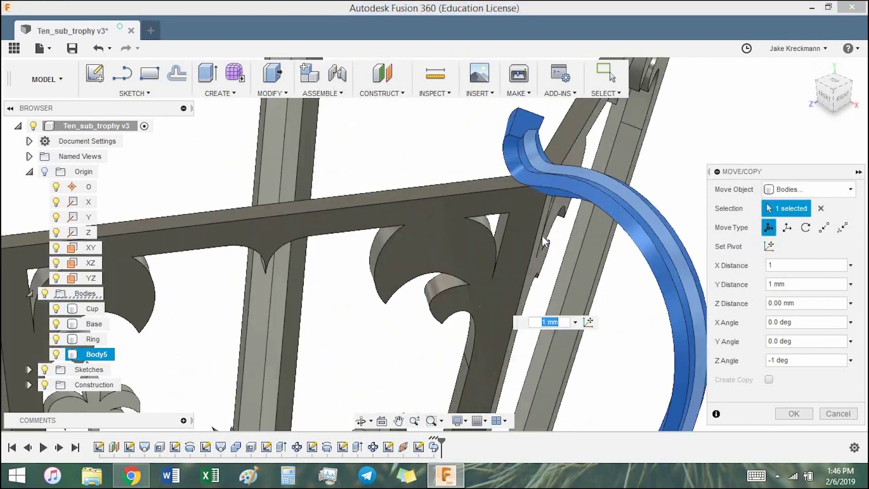
middle_click_drag(541, 235, 577, 329, "shift")
scroll(577, 330, "down", 2)
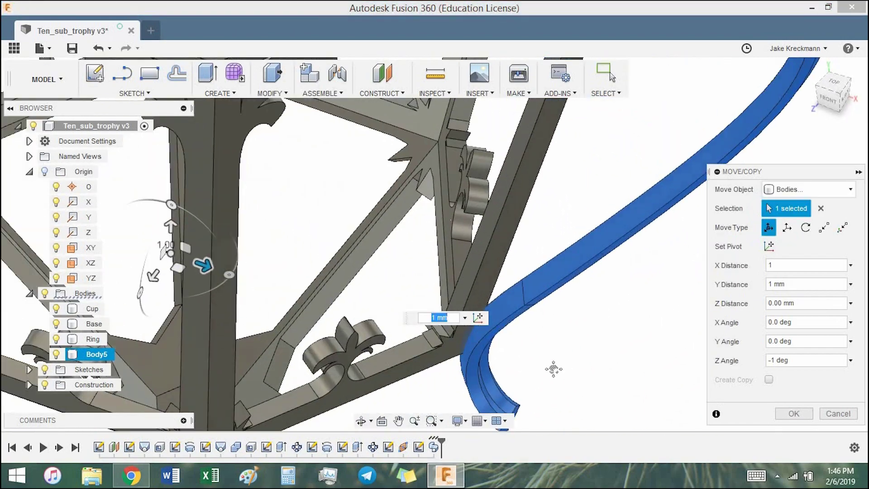
key("Return")
scroll(613, 281, "down", 5)
double_click(98, 354)
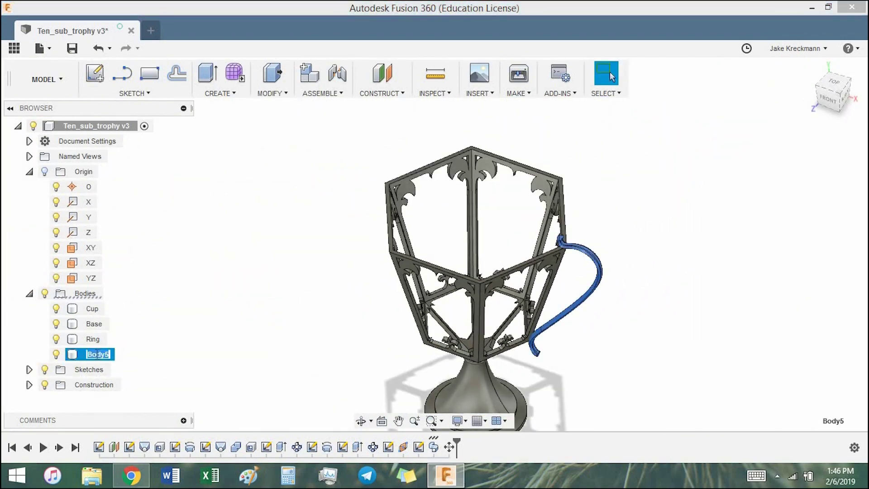
type("Handle")
Step: Name the body Handle and mirror it across a plane as Handle 2
key("Return")
left_click(220, 94)
left_click(213, 271)
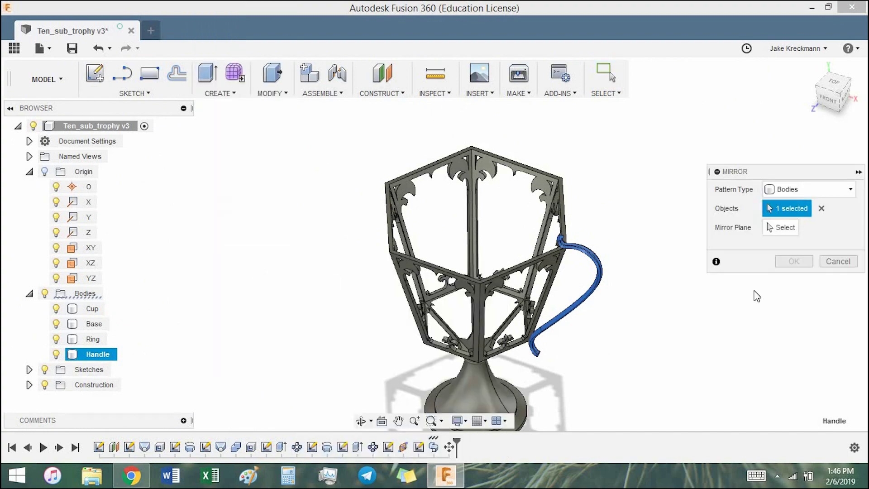
left_click(463, 304)
left_click(794, 261)
middle_click_drag(429, 380, 283, 378)
double_click(97, 369)
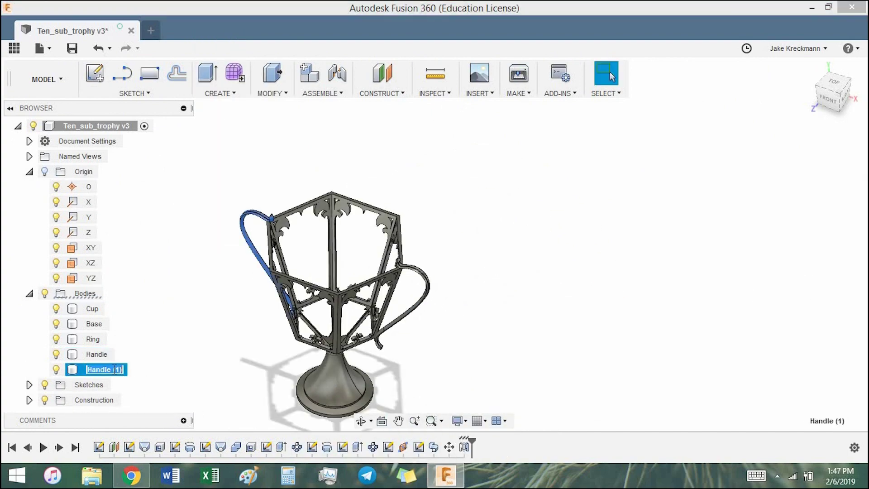
Step: Shell the trophy base open from its bottom face
left_click(832, 99)
mouse_move(382, 352)
middle_mouse_down("shift")
mouse_move(460, 349)
mouse_move(545, 291)
middle_mouse_up("shift")
left_click(272, 93)
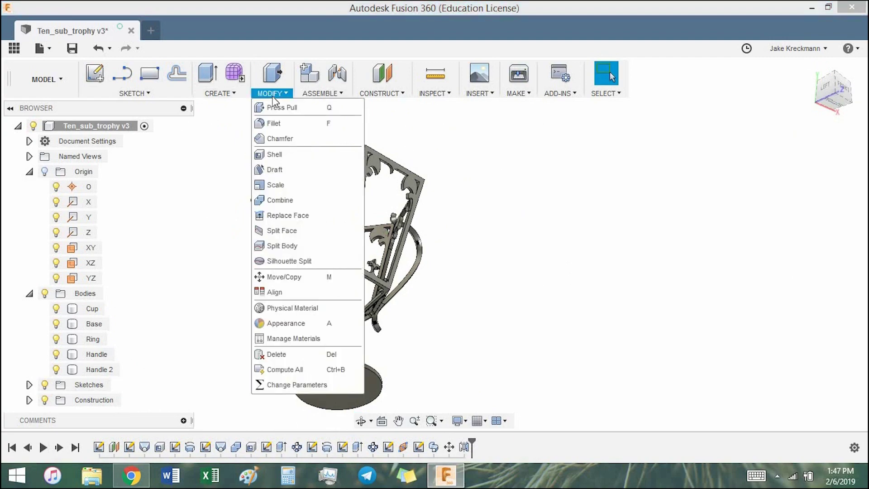
left_click(276, 153)
left_click(330, 383)
key("Return")
mouse_move(477, 344)
middle_mouse_down("shift")
mouse_move(402, 394)
mouse_move(487, 364)
mouse_move(413, 324)
mouse_move(384, 268)
middle_mouse_up("shift")
Step: Save the design as v4 and orbit to an elevated view
key("ctrl+s")
key("Return")
scroll(384, 267, "up", 3)
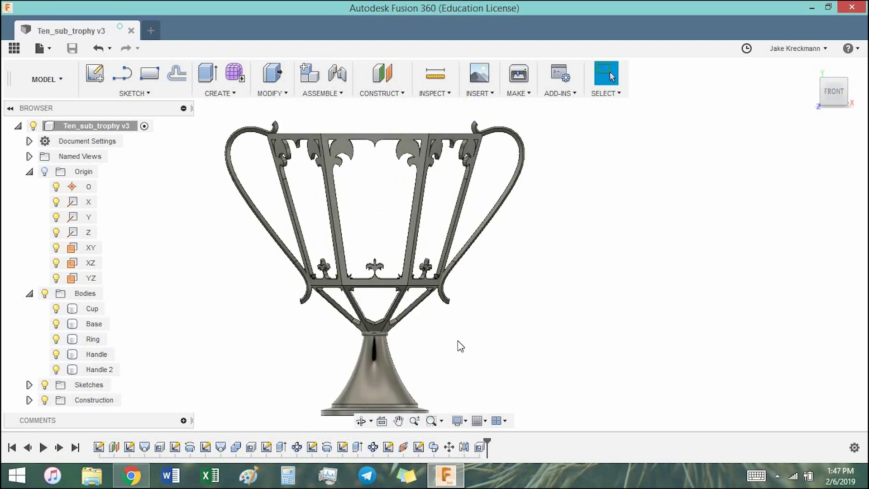
left_click_drag(838, 95, 485, 274)
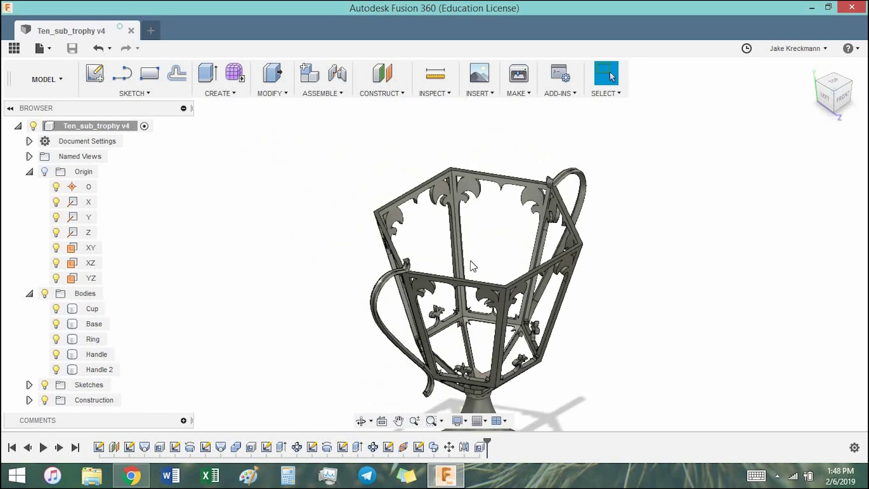
Step: Sketch on the upper panel face and offset its outline 1 mm inward
right_click_drag(572, 350, 422, 211)
left_click(516, 335)
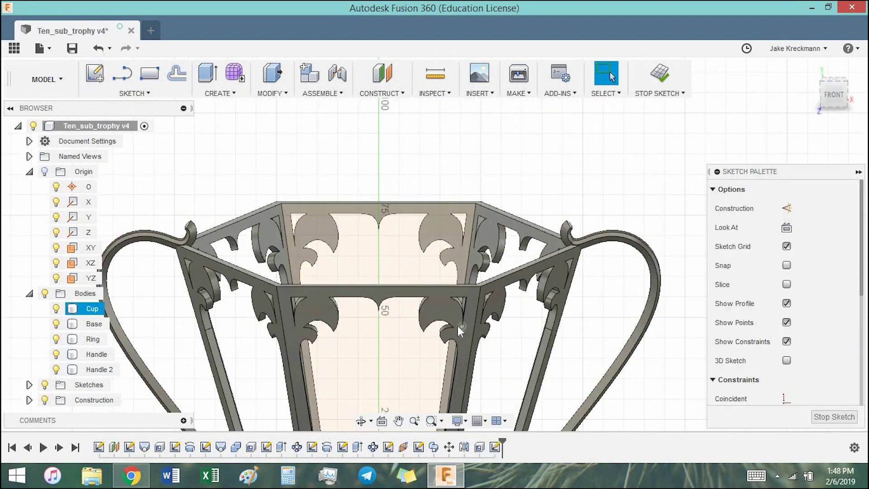
left_click(175, 76)
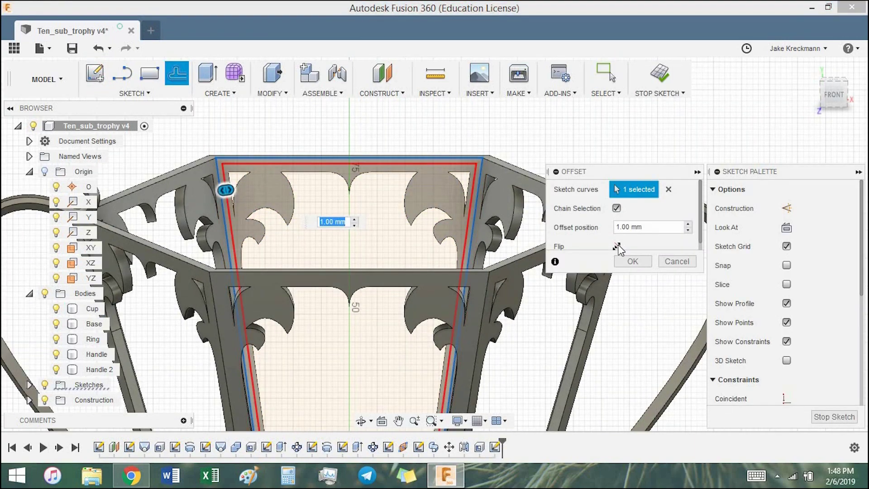
left_click(618, 248)
left_click(633, 261)
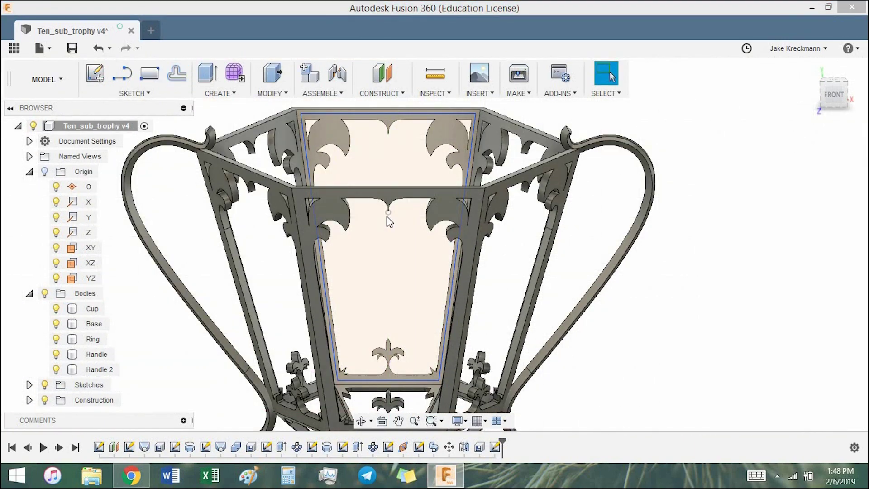
Step: Cut the offset profiles 1.5 mm deep into the panel frame
key("e")
left_click(330, 131)
left_click(466, 124)
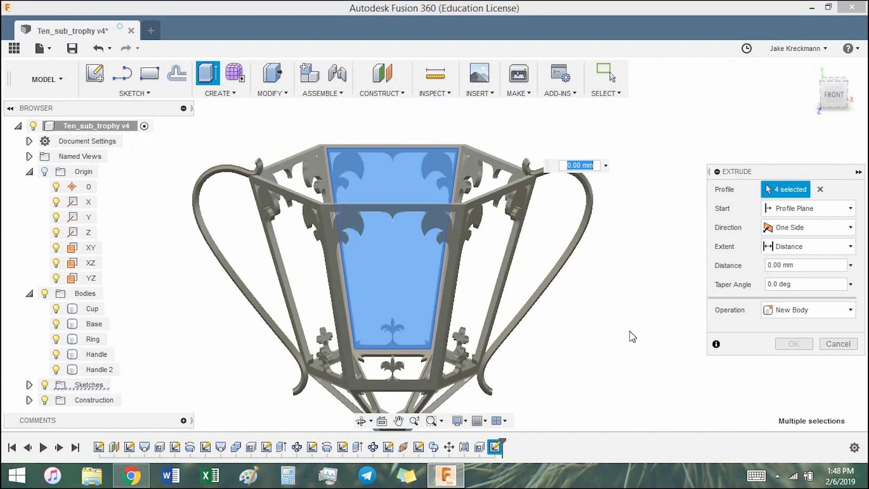
mouse_move(623, 333)
middle_mouse_down("shift")
mouse_move(549, 349)
mouse_move(213, 144)
middle_mouse_up("shift")
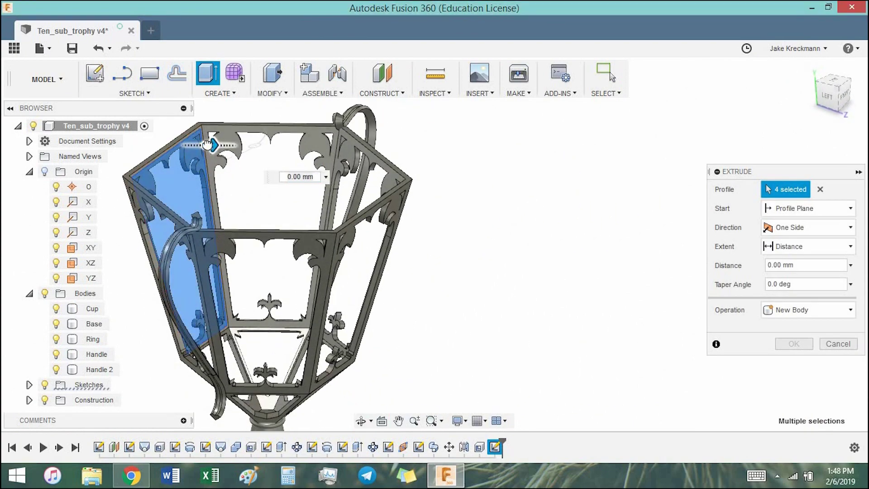
left_click_drag(207, 145, 178, 146)
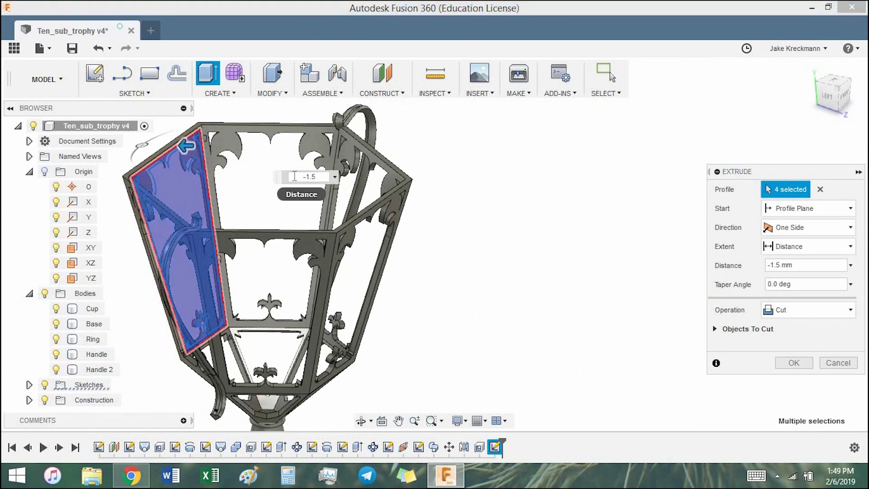
key("Return")
scroll(275, 237, "up", 5)
scroll(275, 237, "down", 5)
mouse_move(275, 237)
middle_mouse_down("shift")
mouse_move(413, 295)
mouse_move(405, 283)
middle_mouse_up("shift")
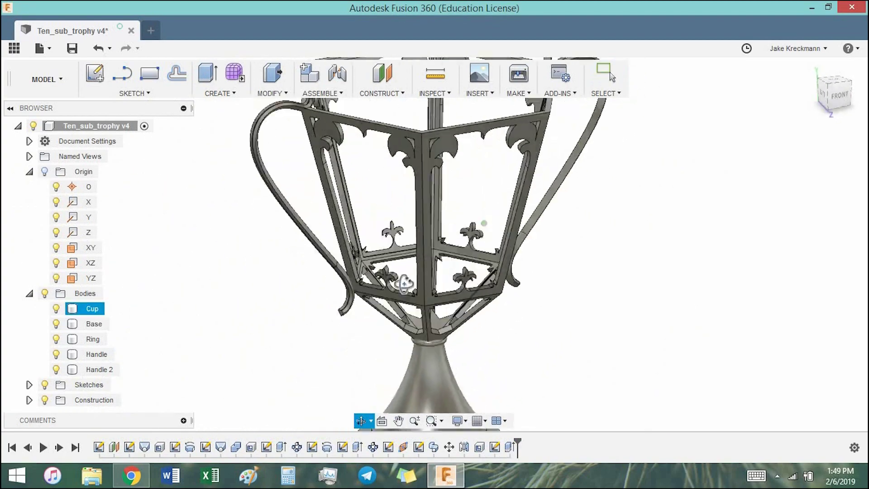
scroll(404, 283, "up", 5)
left_click(280, 281)
Step: Sketch on the lower triangular panel face and offset its outline 0.25 mm
left_click(95, 75)
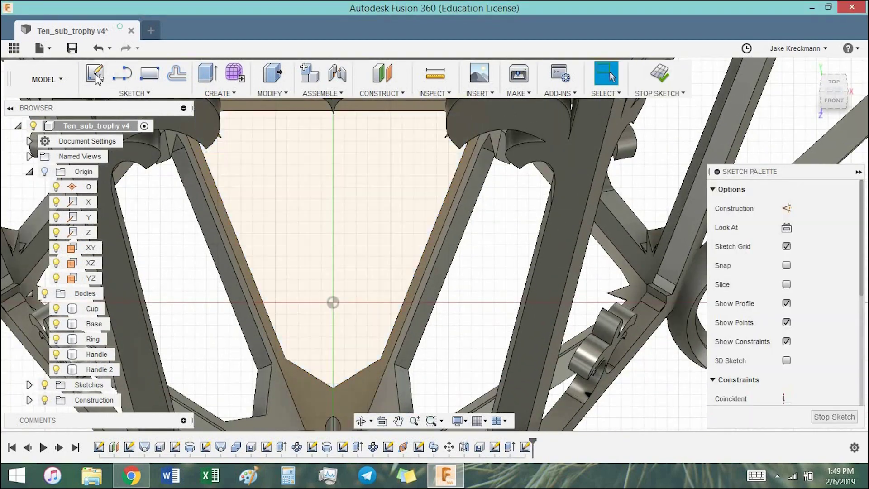
key("o")
left_click(267, 305)
scroll(267, 305, "down", 3)
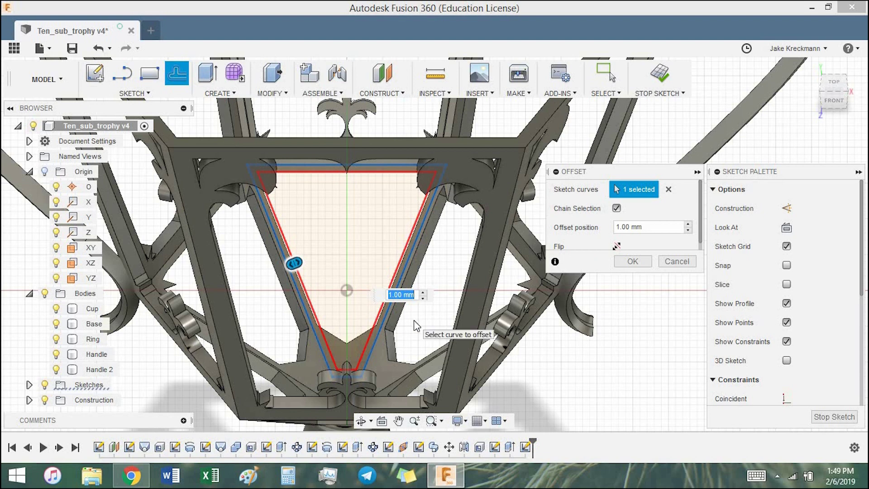
type(".25")
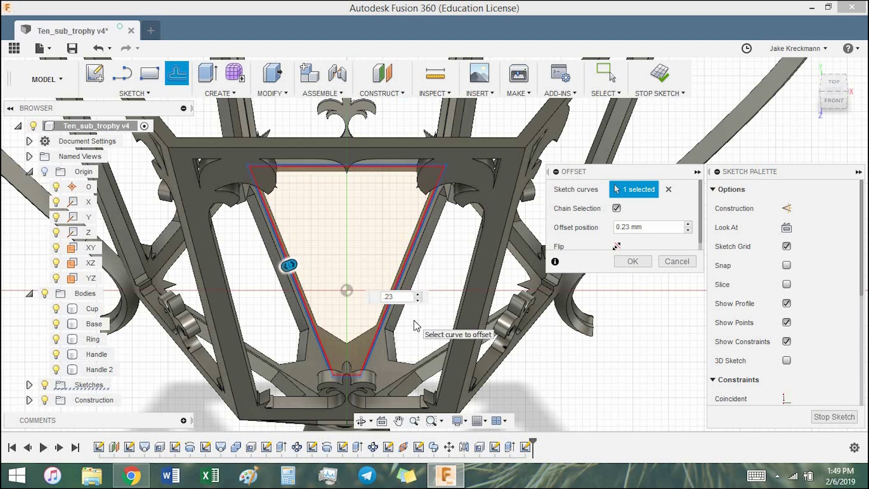
key("Return")
Step: Extrude the thin triangular offset profile -1 mm into the frame
left_click(346, 303)
type("e")
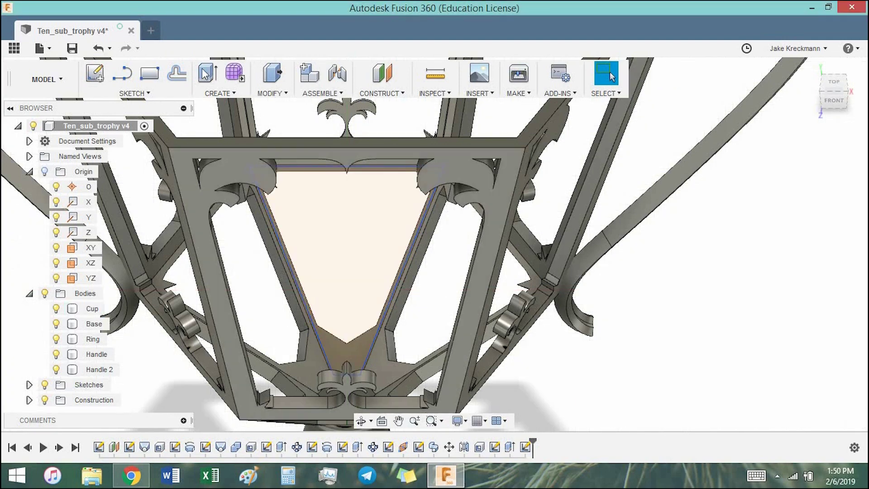
type("-1")
key("Return")
mouse_move(496, 348)
middle_mouse_down("shift")
mouse_move(233, 309)
mouse_move(549, 330)
middle_mouse_up("shift")
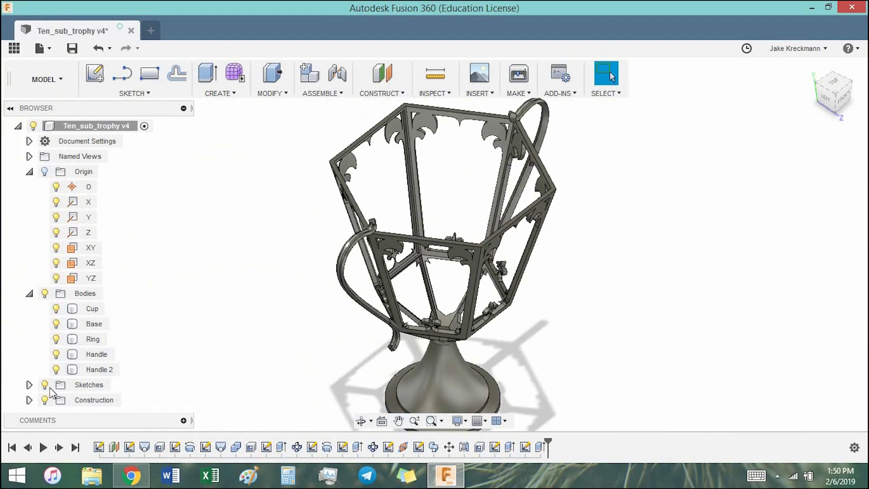
double_click(98, 385)
Step: Extrude the first set of panel profiles 1.5 mm inward to form a glass panel
left_click(206, 72)
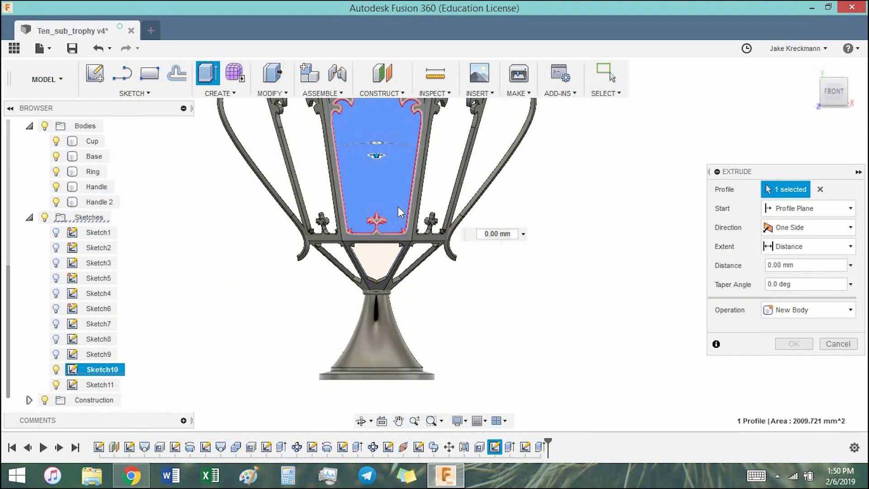
scroll(436, 169, "up", 3)
scroll(437, 168, "up", 3)
scroll(356, 342, "down", 3)
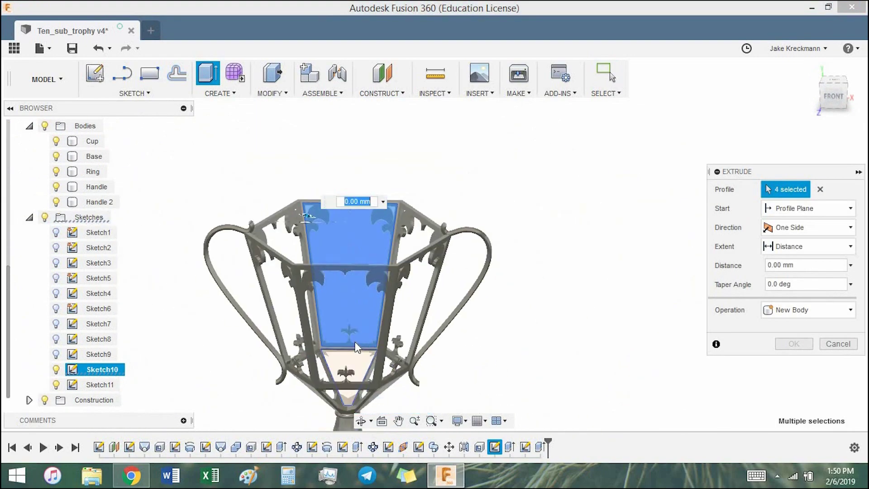
scroll(356, 343, "up", 1)
left_click(356, 357)
type("-1.5")
key("Return")
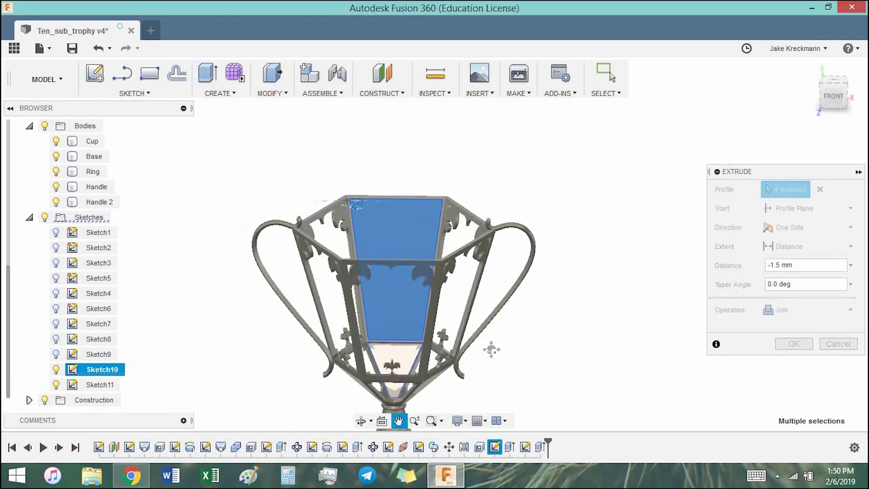
middle_click_drag(356, 362, 492, 356, "shift")
left_click(794, 343)
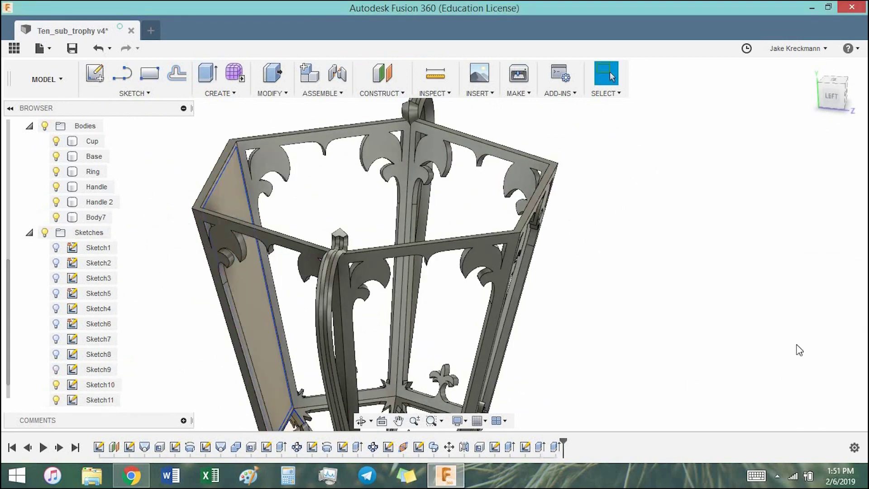
Step: Extrude the next panel profiles -1.5 mm to form the second glass panel
mouse_move(524, 368)
middle_mouse_down("shift")
mouse_move(521, 383)
mouse_move(527, 376)
middle_mouse_up("shift")
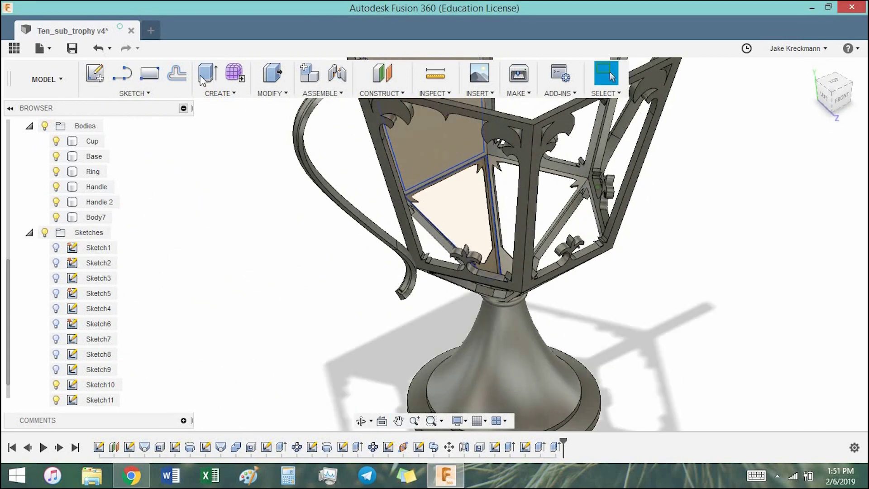
key("e")
left_click(452, 213)
type("-1.5")
left_click(808, 310)
left_click(792, 360)
left_click(793, 344)
Step: Rename the two panel bodies GP1 and GP2
double_click(95, 217)
type("GP1")
key("Return")
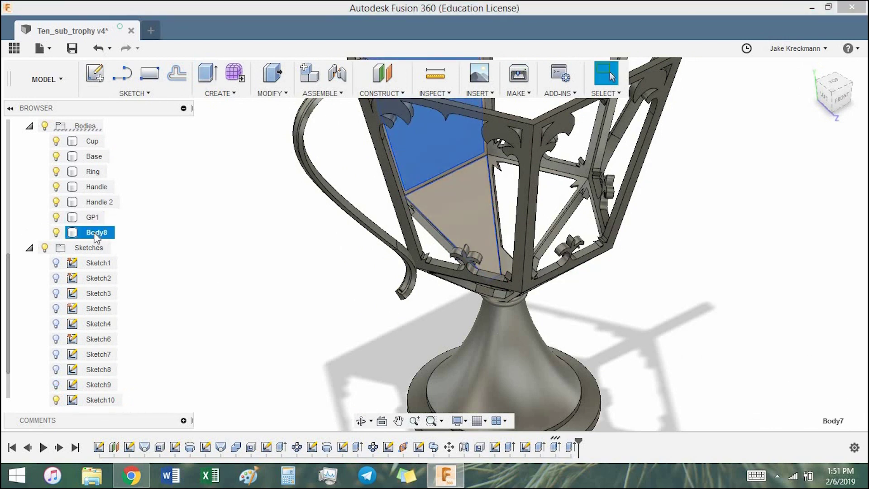
double_click(95, 233)
type("GP")
key("Return")
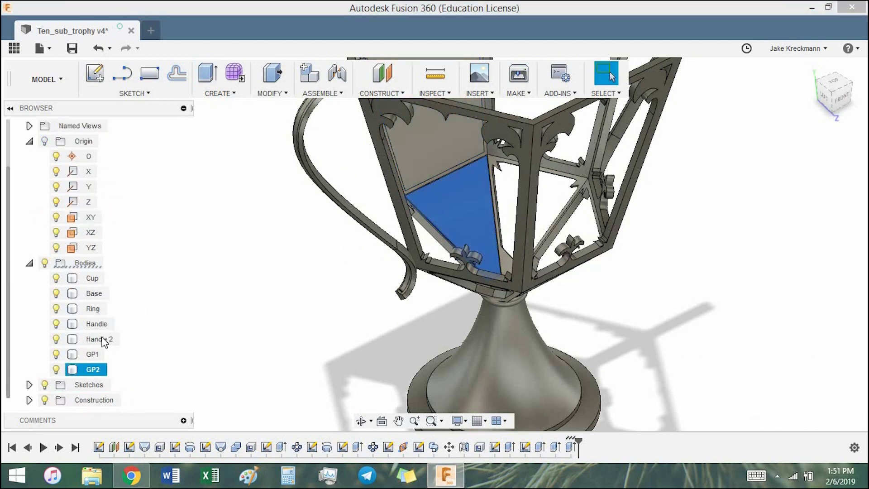
Step: Group GP1 and GP2 into a new browser folder named Glass Panels
right_click(92, 267)
left_click(104, 286)
type("Glass Panels")
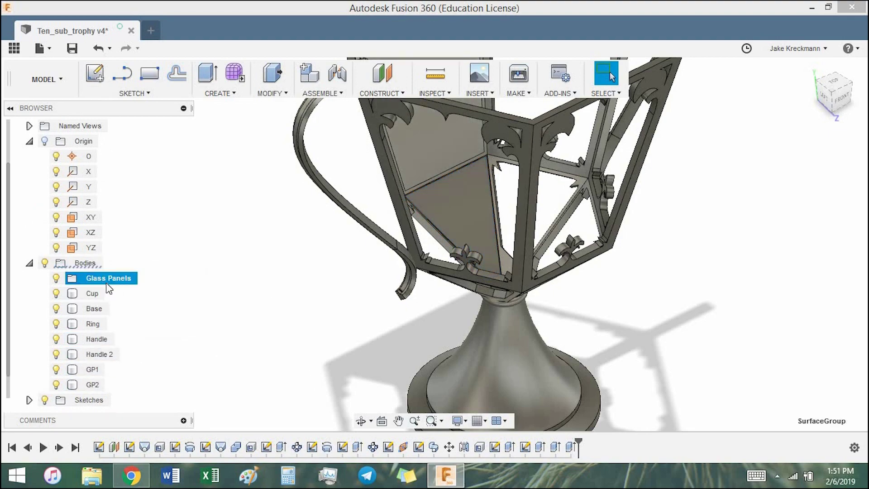
left_click(92, 385)
left_click(89, 378, "shift")
left_click_drag(88, 379, 106, 278)
scroll(211, 288, "down", 5)
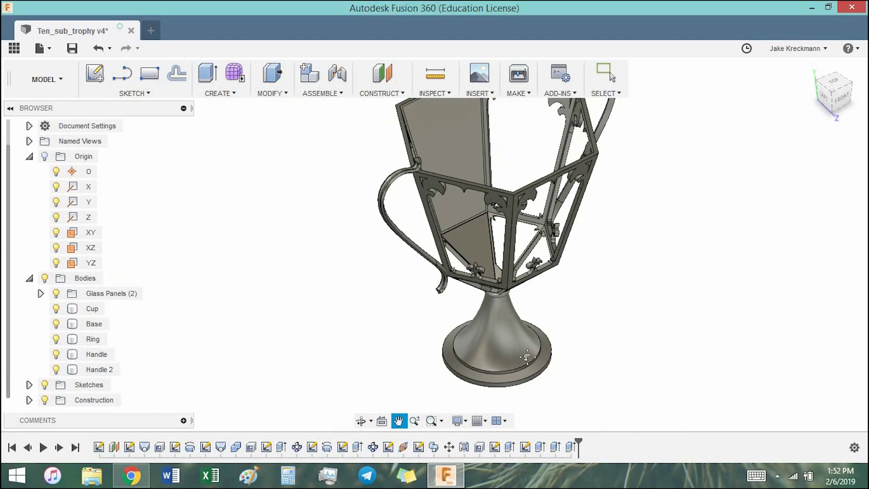
left_click(220, 93)
Step: Circular-pattern the GP1 and GP2 bodies around the Y axis
left_click(326, 267)
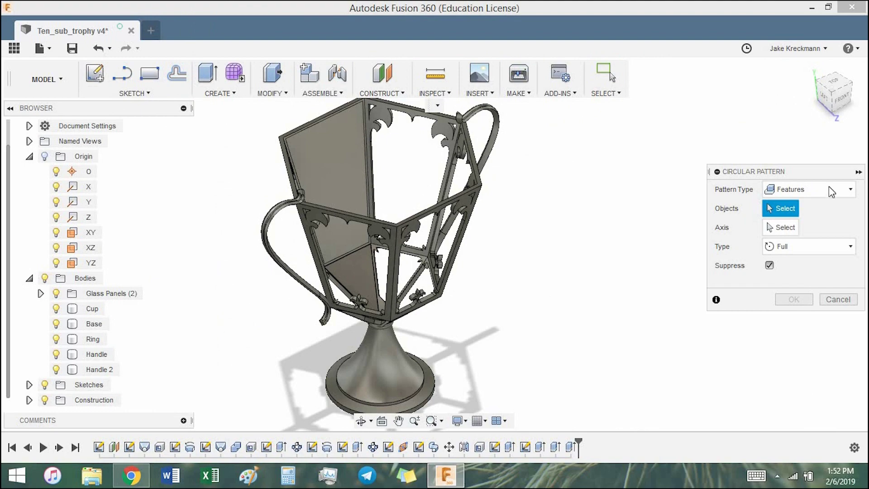
left_click(111, 294)
left_click(780, 227)
left_click(88, 202)
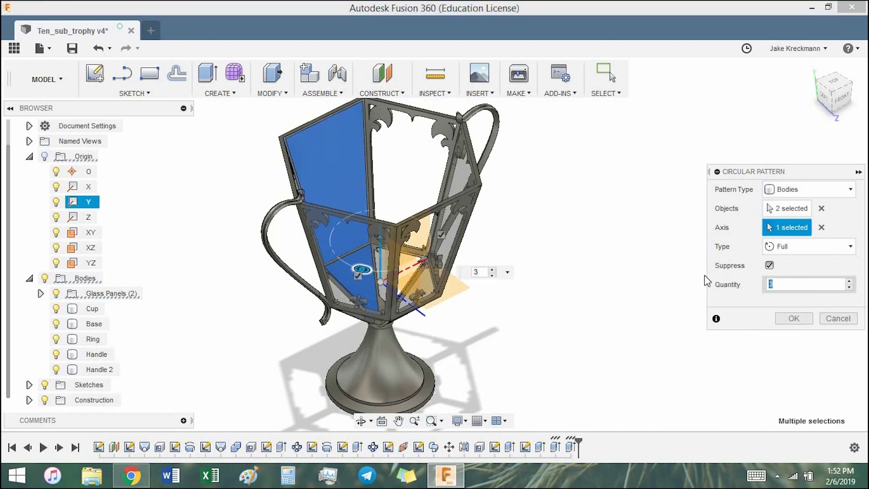
key("Return")
middle_click_drag(702, 276, 520, 287, "shift")
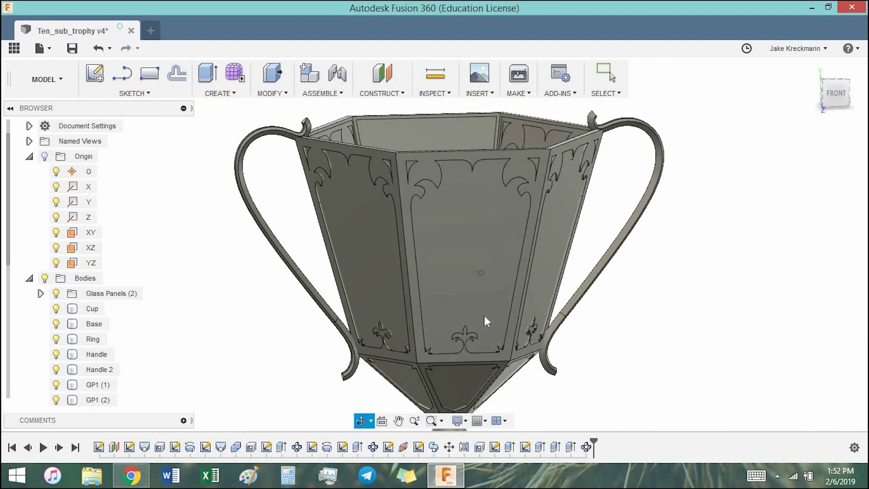
scroll(105, 351, "down", 3)
scroll(106, 351, "down", 2)
Step: Move all patterned panel copies into Glass Panels and hide the folder
left_click(98, 229)
left_click(98, 369, "shift")
left_click_drag(97, 229, 106, 140)
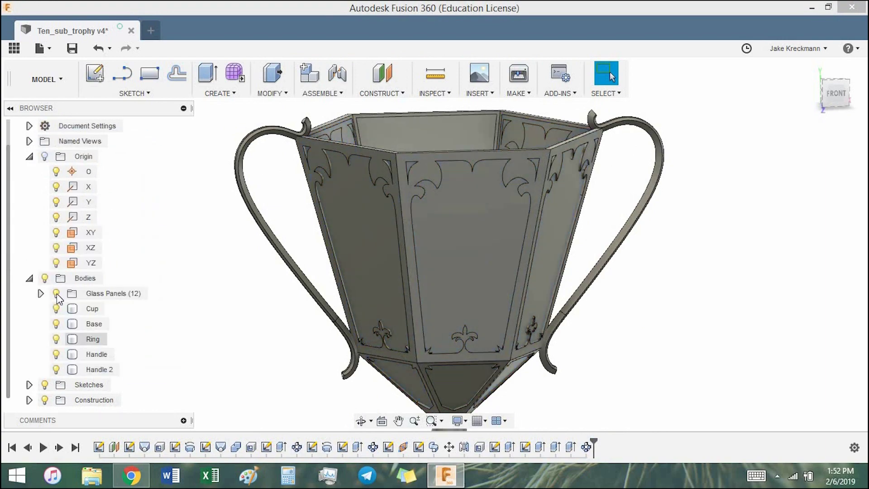
left_click(56, 293)
left_click(841, 97)
middle_click_drag(584, 407, 539, 352)
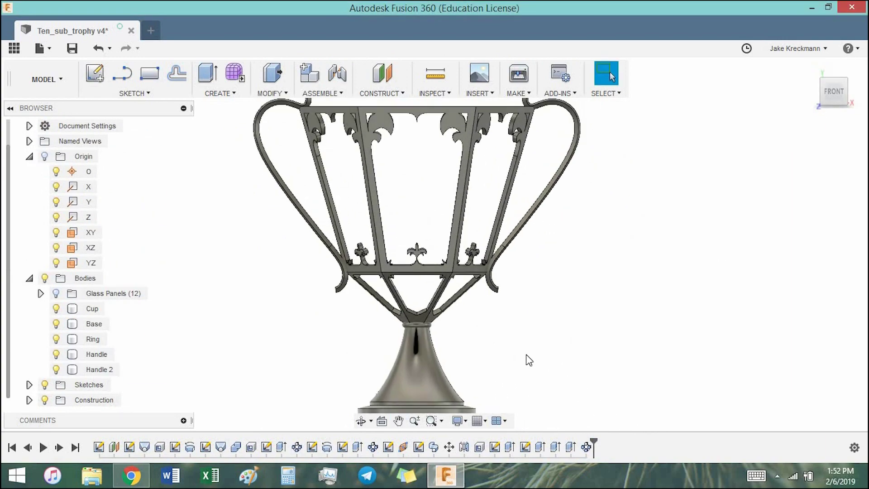
left_click(98, 73)
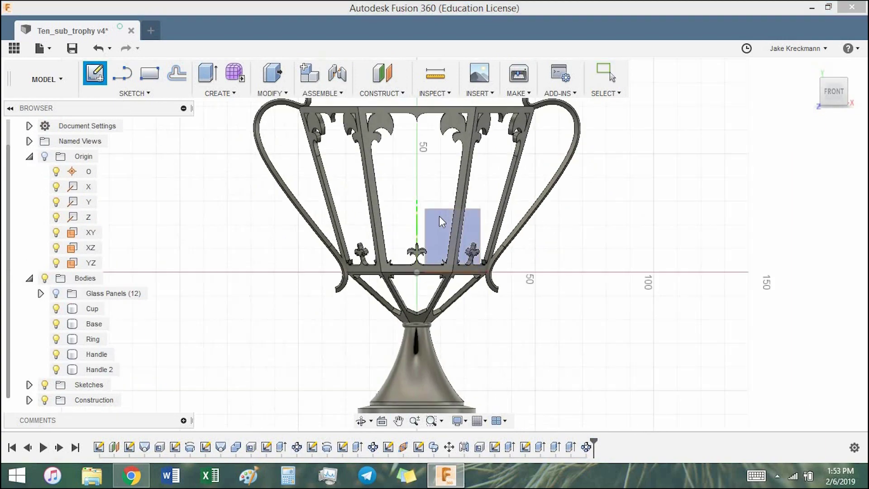
Step: Start a sketch on the front plane and hide the Ring around the stem
left_click(439, 216)
scroll(409, 357, "up", 5)
left_click(488, 368)
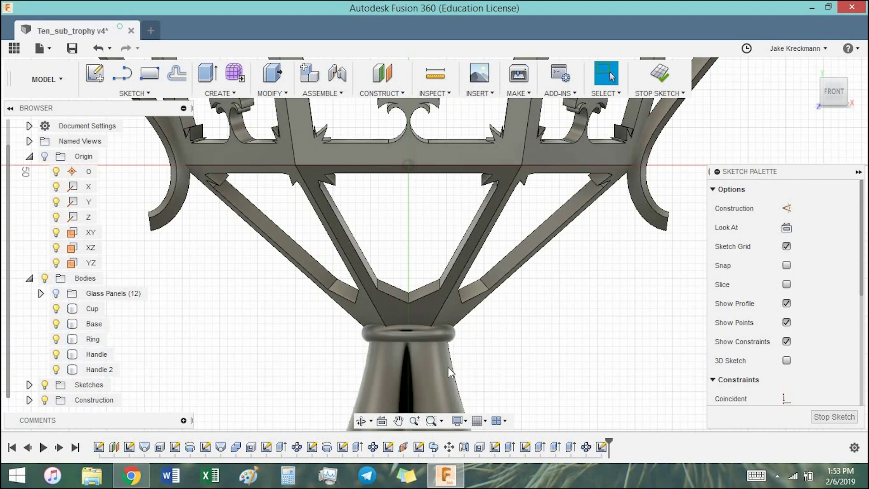
left_click(56, 339)
scroll(437, 330, "up", 3)
scroll(437, 330, "up", 2)
Step: Draw a line from the stem axis to its right edge, then a spline rising above it
key("l")
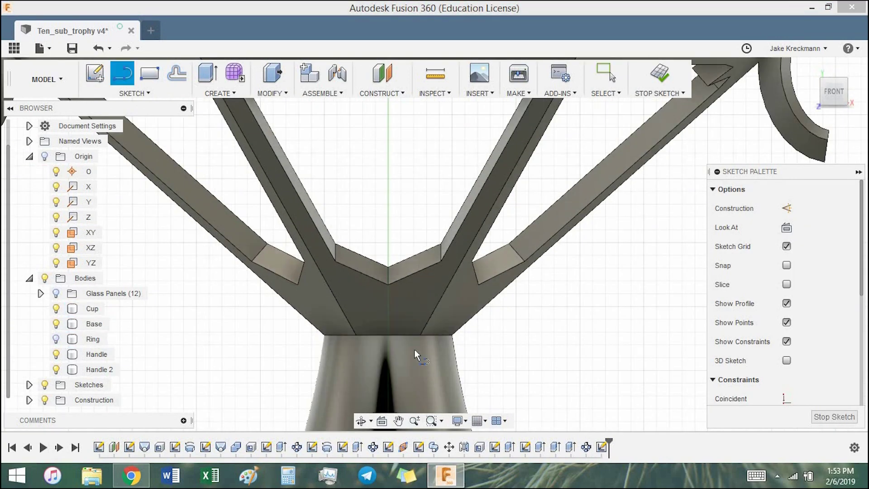
left_click(388, 335)
left_click(453, 336)
key("Escape")
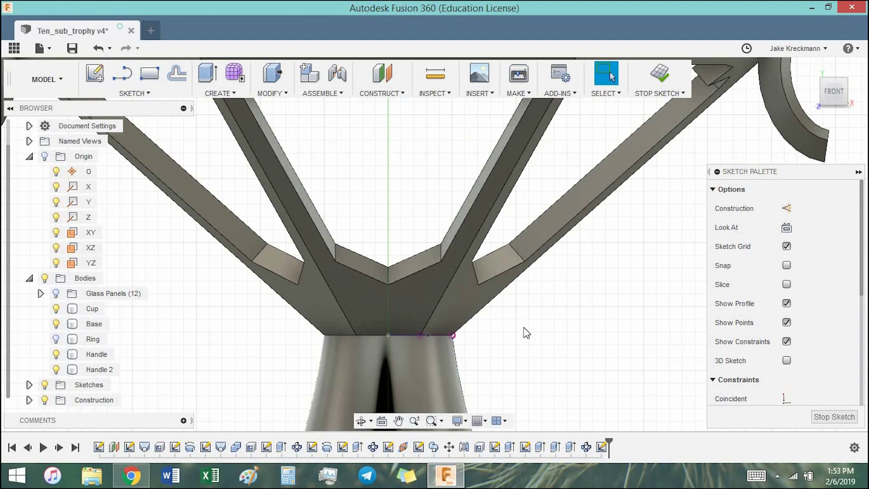
scroll(448, 219, "down", 5)
left_click(145, 93)
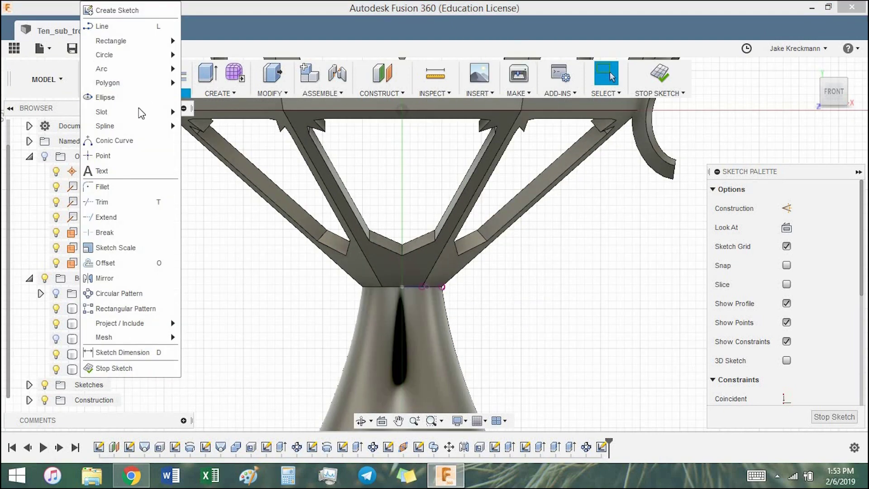
left_click(104, 25)
middle_click_drag(497, 188, 457, 319)
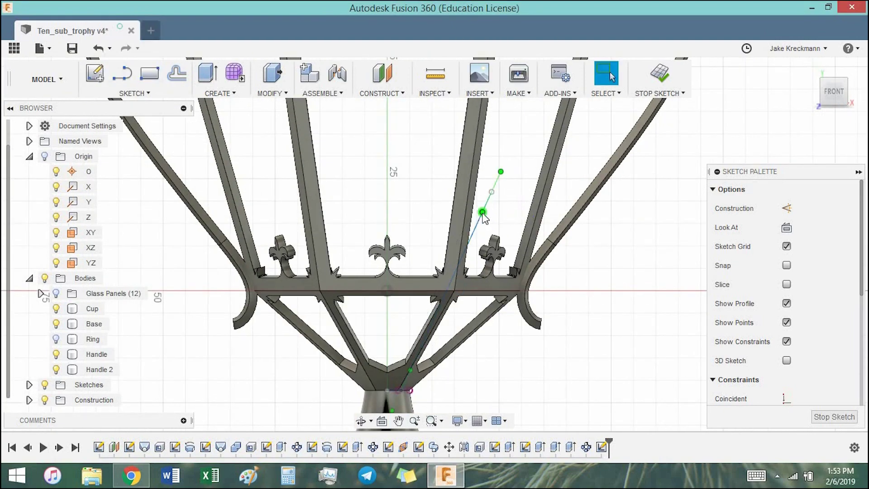
Step: Draw a line from the spline's top end
key("l")
left_click(489, 187)
scroll(522, 183, "up", 4)
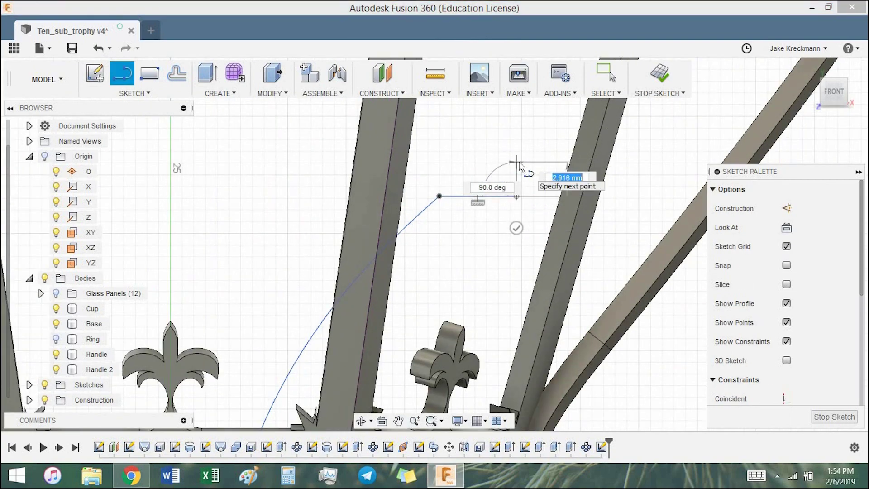
scroll(186, 206, "down", 5)
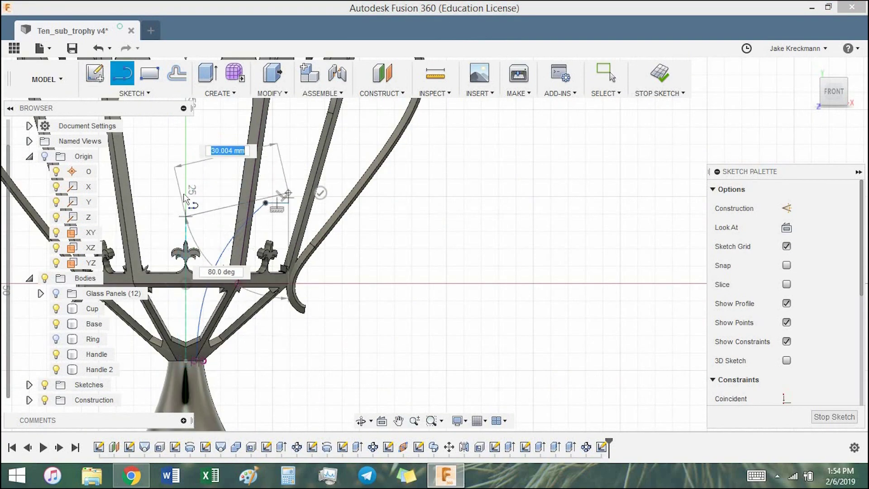
scroll(316, 227, "up", 5)
Step: Add a 2.5 mm diameter circle at the line's end
key("c")
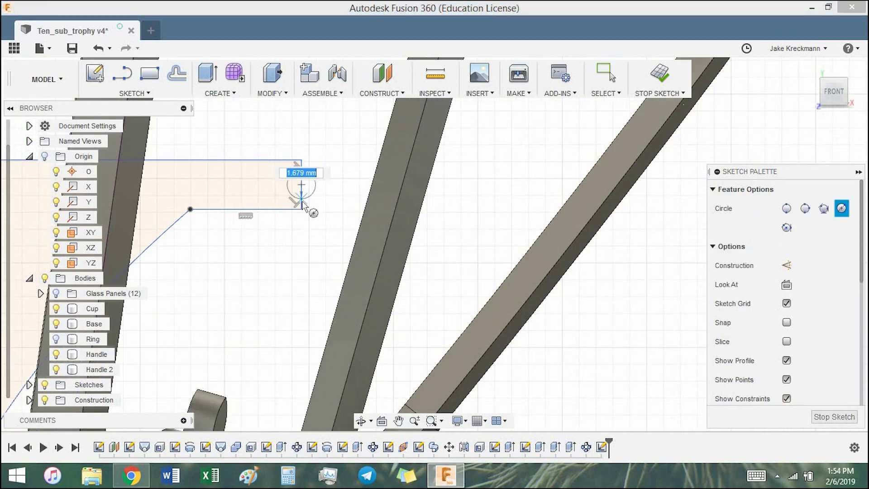
left_click(301, 206)
key("Escape")
scroll(313, 204, "up", 3)
left_click(321, 216)
type("2")
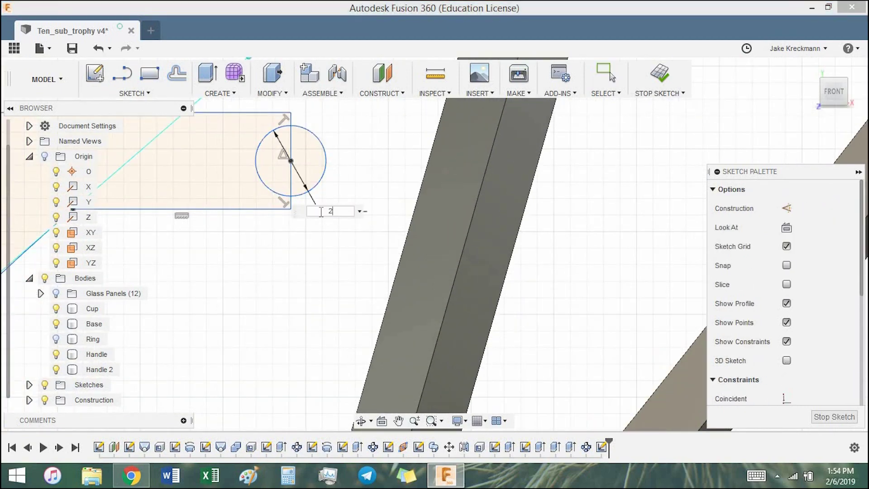
key("BackSpace")
type("5")
key("Return")
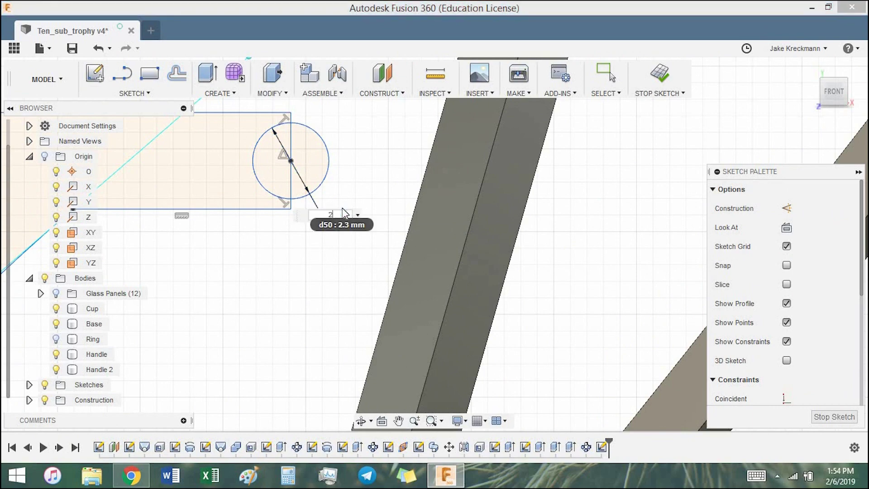
scroll(323, 244, "down", 2)
key("Escape")
scroll(324, 204, "down", 4)
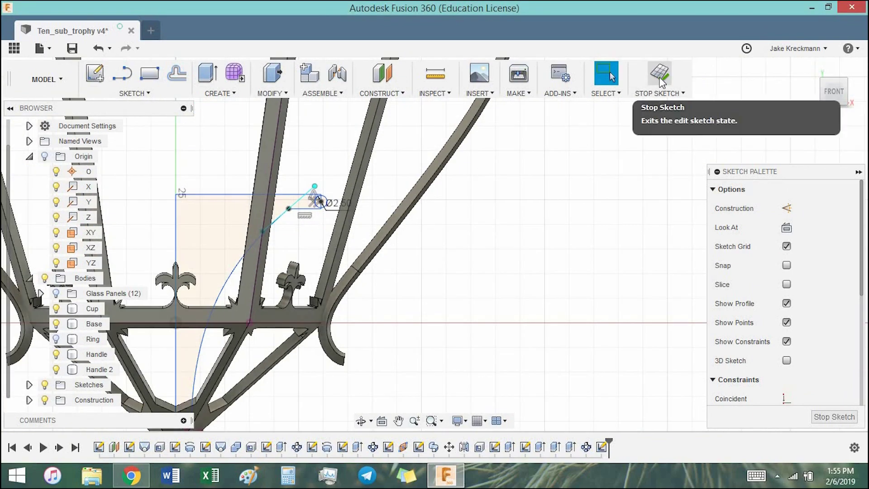
Step: Revolve the dish profile around the Y axis as a new body
left_click(661, 82)
scroll(346, 213, "up", 3)
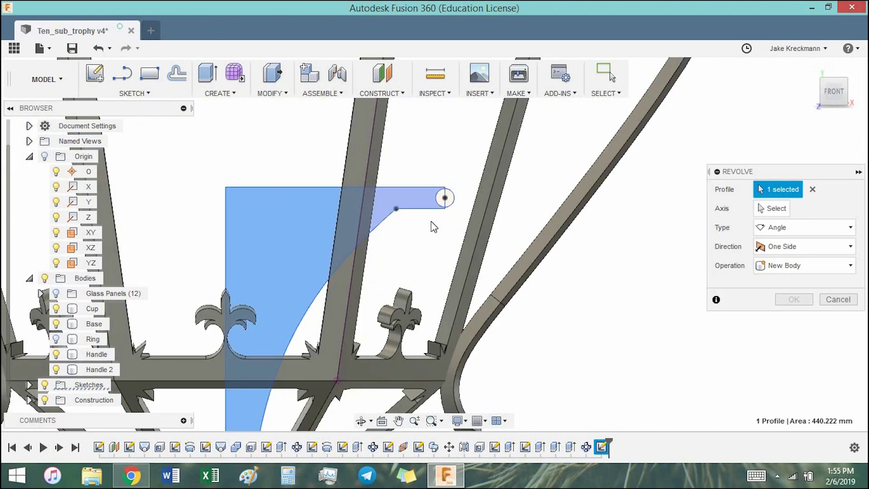
scroll(417, 251, "down", 4)
left_click(86, 202)
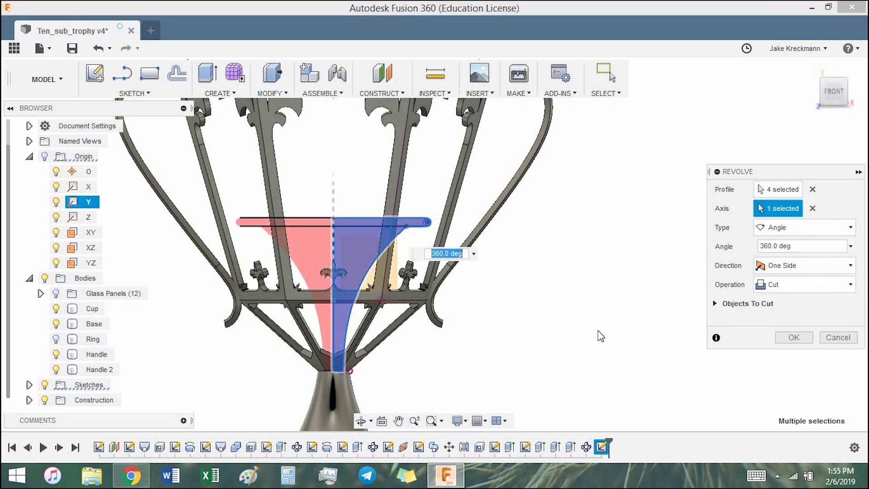
scroll(434, 271, "down", 3)
left_click(785, 288)
left_click(794, 349)
left_click(815, 318)
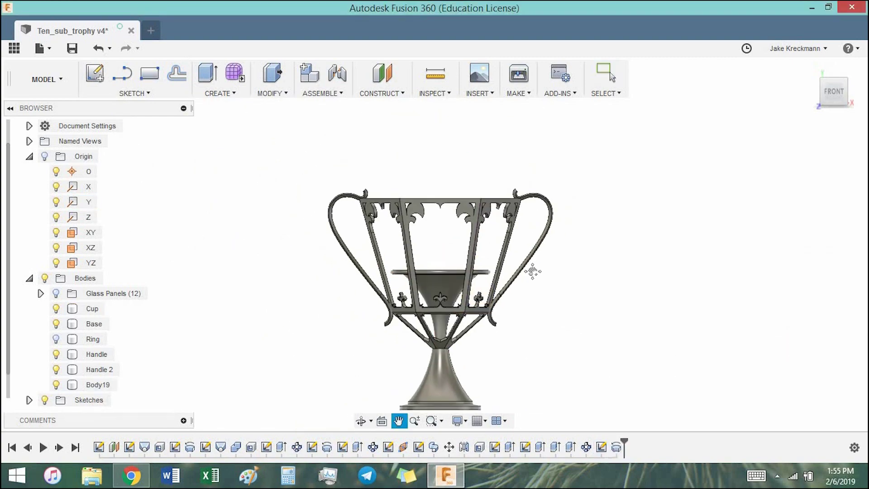
middle_click_drag(533, 272, 395, 179, "shift")
scroll(395, 179, "up", 3)
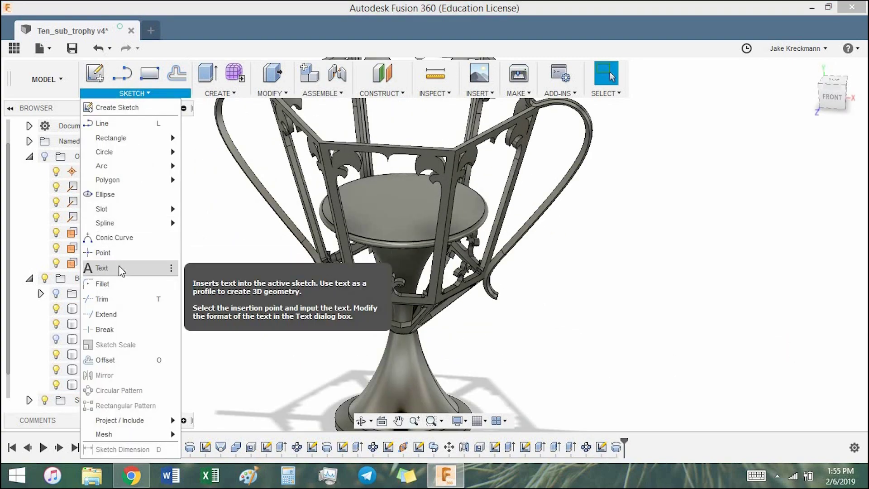
Step: On an XY-plane sketch, place the text '10' low on the cup in Complex font
left_click(118, 266)
left_click(453, 269)
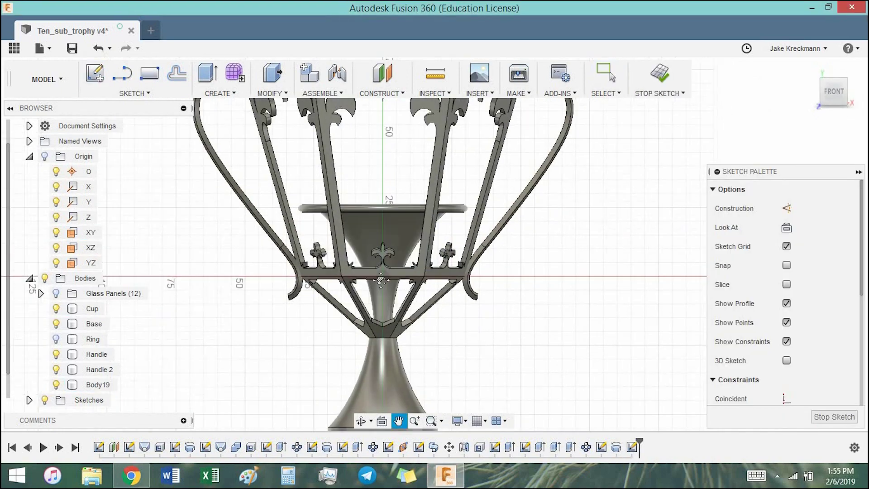
left_click(134, 93)
left_click(100, 169)
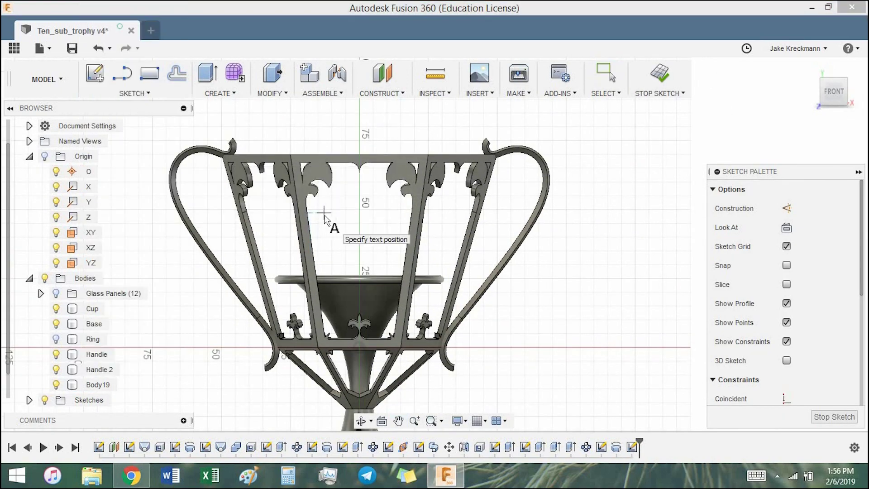
left_click(324, 212)
type("10")
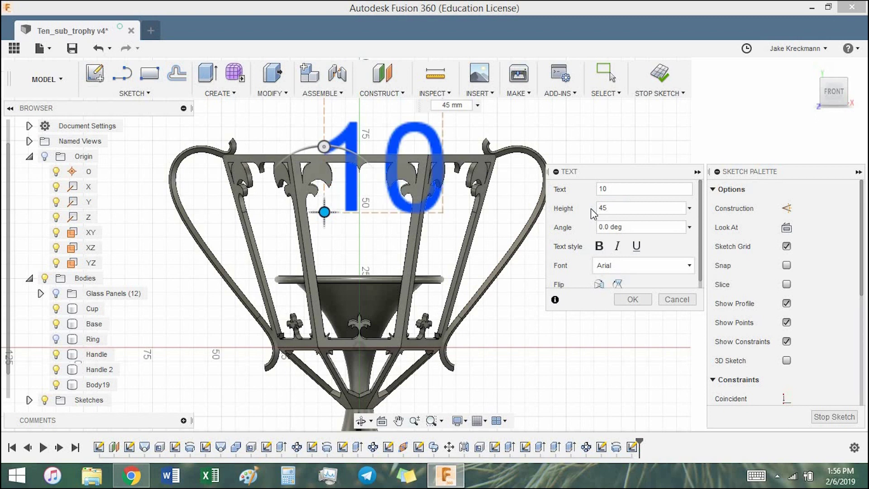
left_click_drag(323, 212, 299, 276)
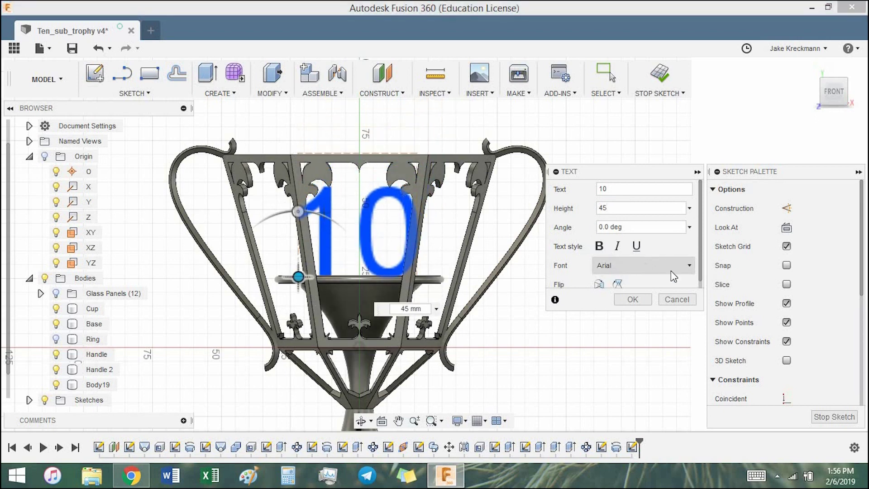
left_click_drag(691, 295, 690, 301)
left_click(633, 339)
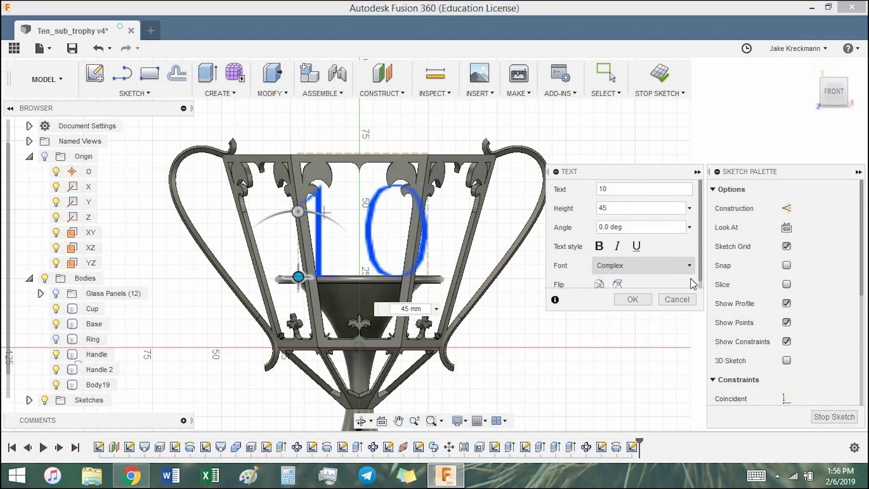
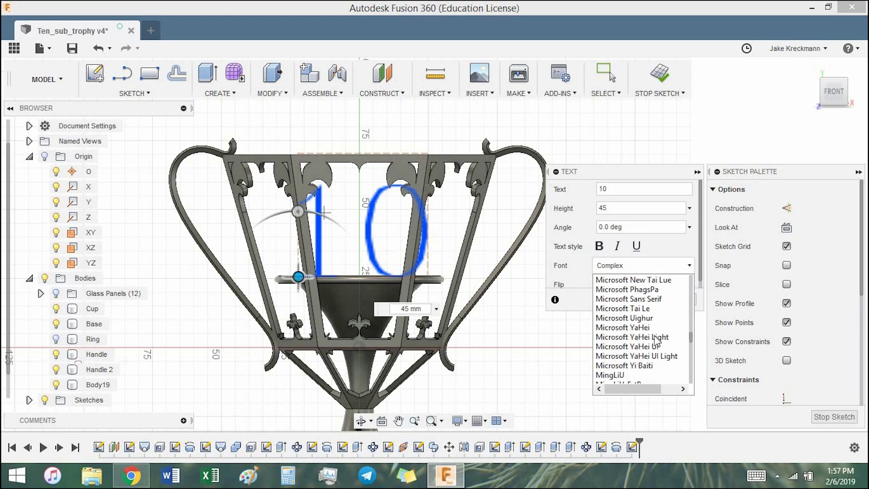
Step: Set the '10' text to bold Onyx at 45 mm, centre it on the cup front, and commit
left_click(624, 347)
left_click(647, 267)
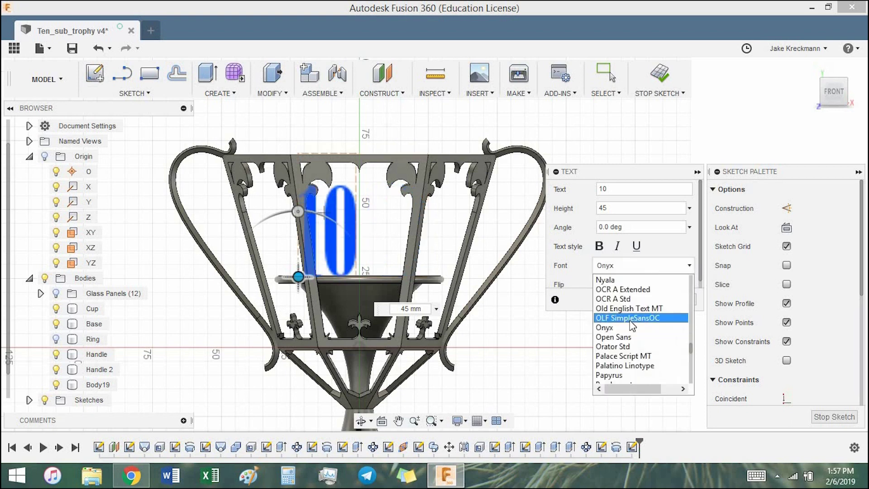
left_click_drag(307, 278, 343, 275)
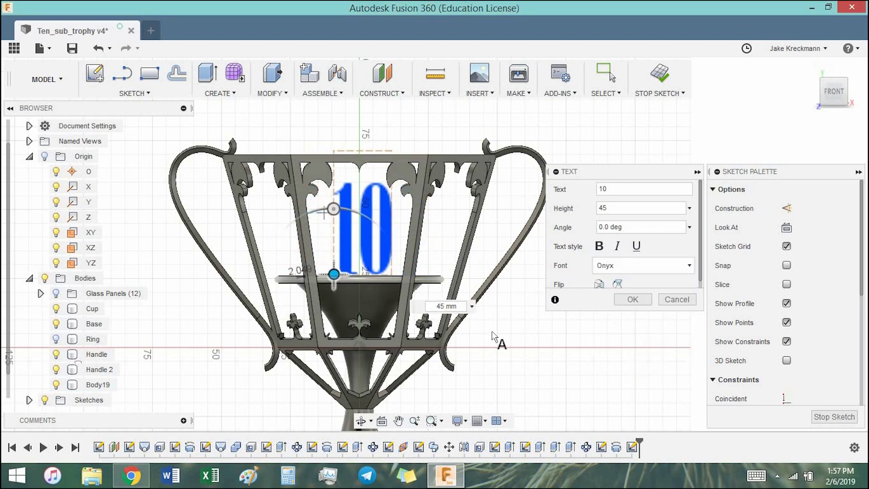
left_click(600, 246)
scroll(697, 246, "down", 1)
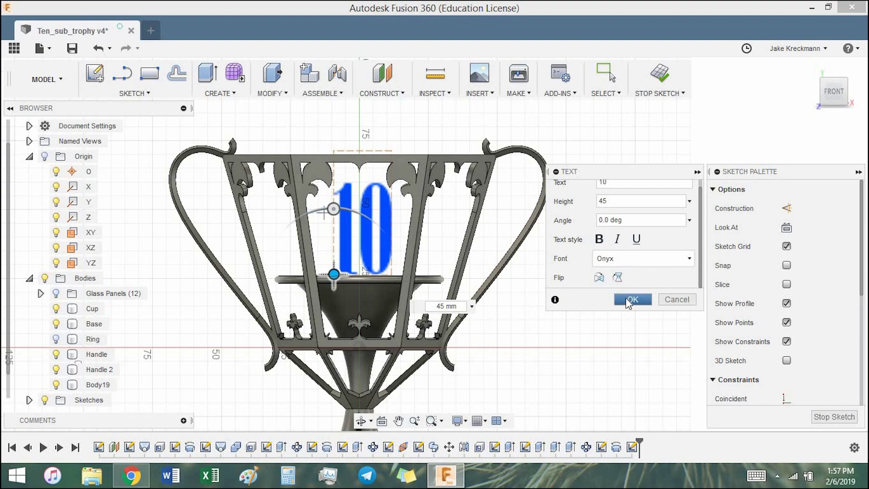
left_click(629, 301)
Step: Extrude the '10' profile symmetrically by 2.5 mm as new bodies
left_click(216, 81)
left_click(810, 228)
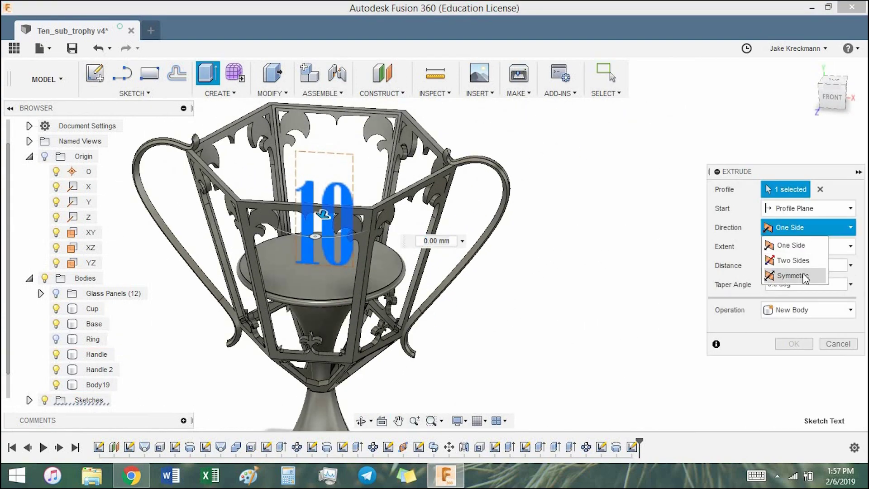
left_click(808, 272)
type("10")
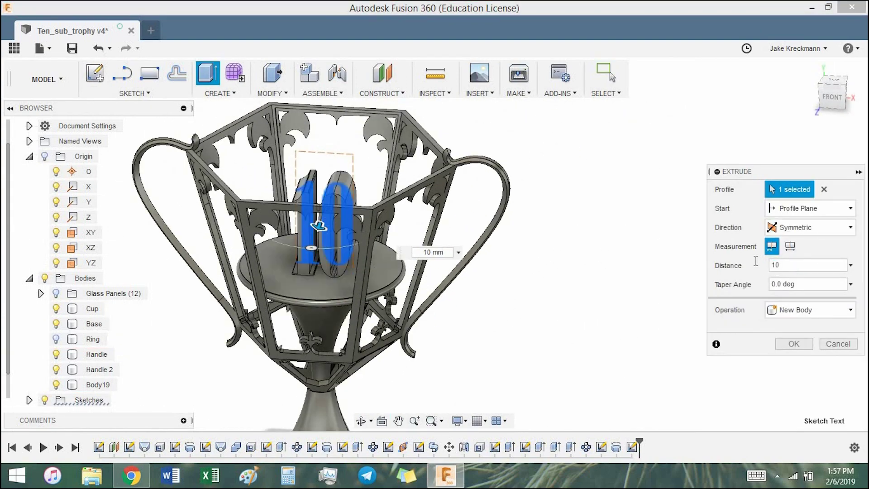
type("2.5")
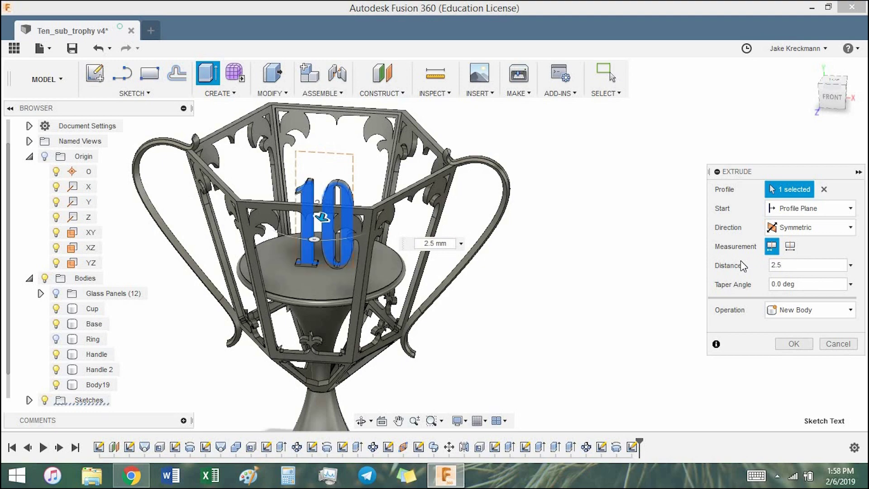
key("Return")
Step: Orbit around the trophy and select the first numeral body, Body20
mouse_move(740, 260)
middle_mouse_down("shift")
mouse_move(660, 301)
mouse_move(651, 276)
middle_mouse_up("shift")
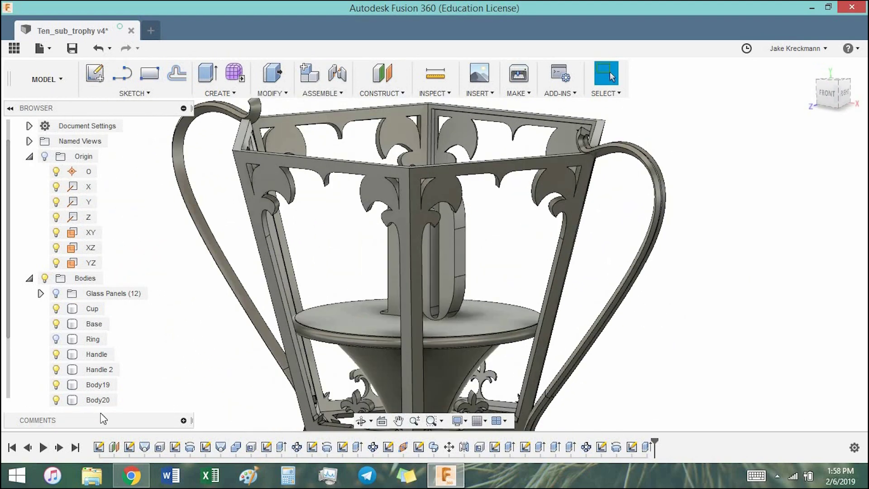
scroll(97, 390, "down", 3)
left_click(98, 354)
Step: Move both numeral bodies -1 mm in Y and tilt them -10° about X
left_click(99, 369, "shift")
key("m")
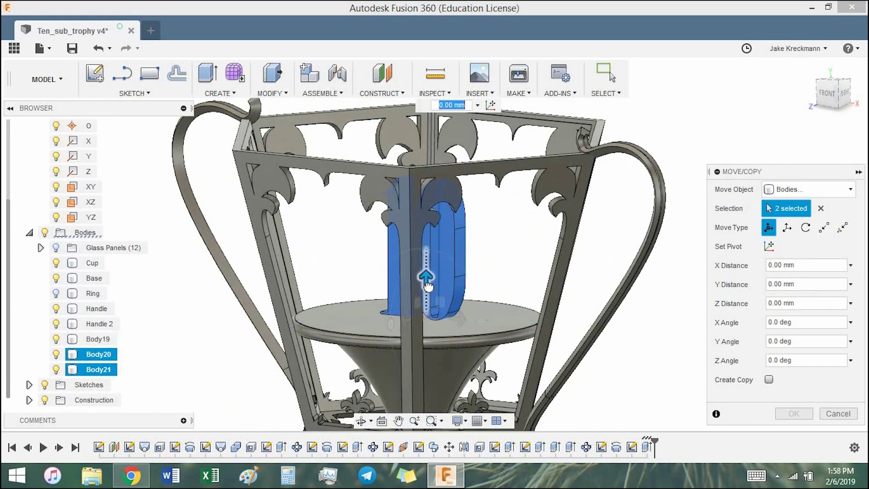
left_click(827, 92)
scroll(458, 325, "up", 3)
left_click(787, 284)
type("-1")
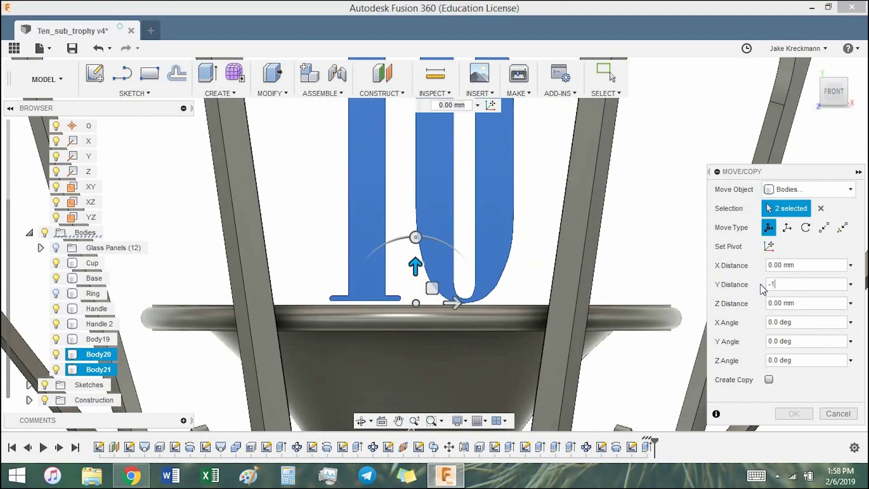
middle_click_drag(764, 290, 558, 309, "shift")
left_click(767, 322)
key("BackSpace")
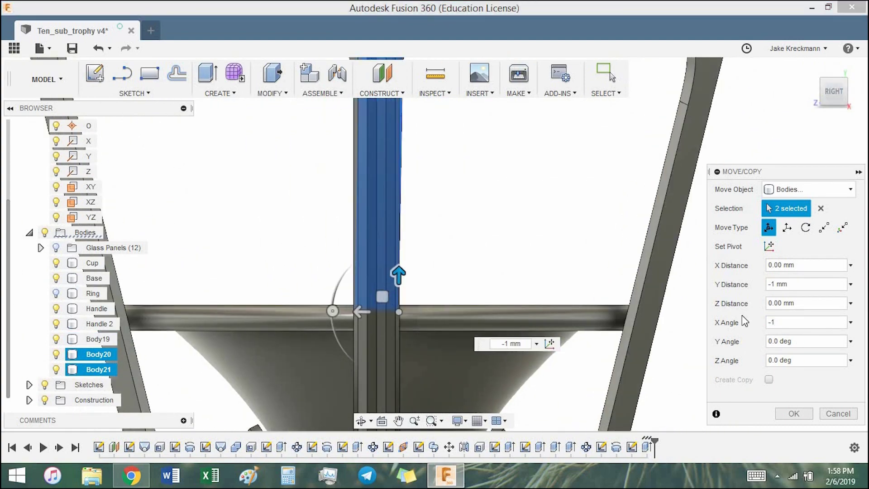
type("-10")
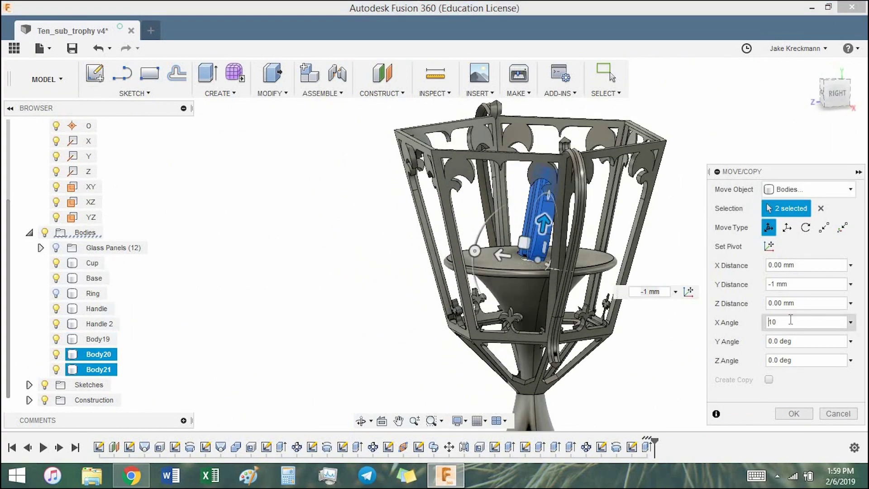
key("Return")
Step: Zoom and orbit to inspect the cup's top face under the numeral
scroll(569, 233, "up", 3)
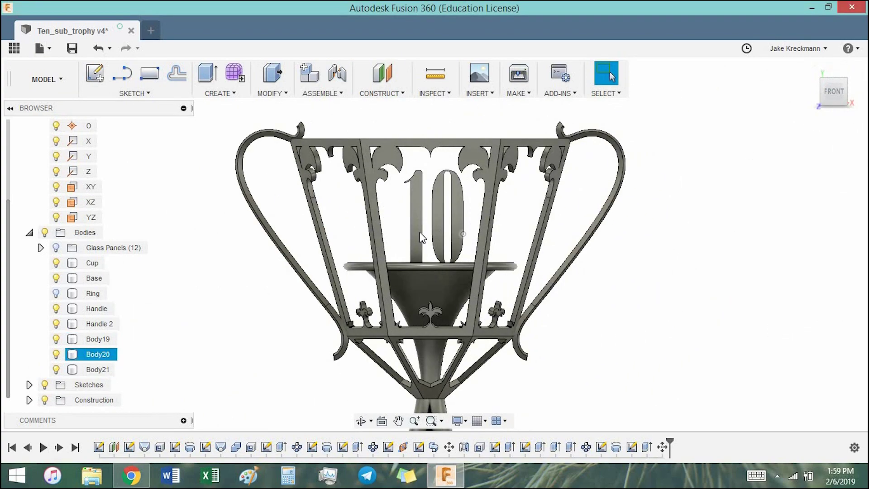
scroll(418, 232, "up", 3)
middle_click_drag(569, 285, 397, 357, "shift")
scroll(471, 290, "up", 3)
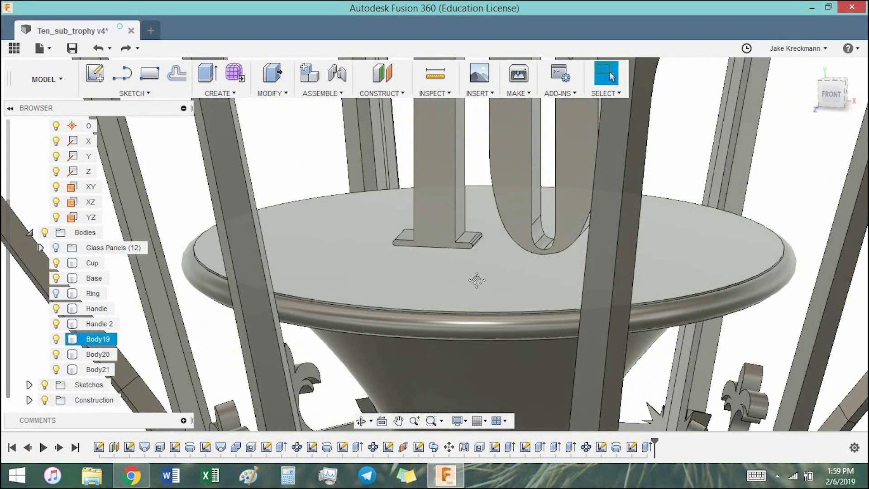
scroll(446, 317, "up", 3)
left_click(413, 287)
scroll(403, 313, "up", 3)
Step: Move both numeral bodies again to lower them onto the cup's top surface
key("Escape")
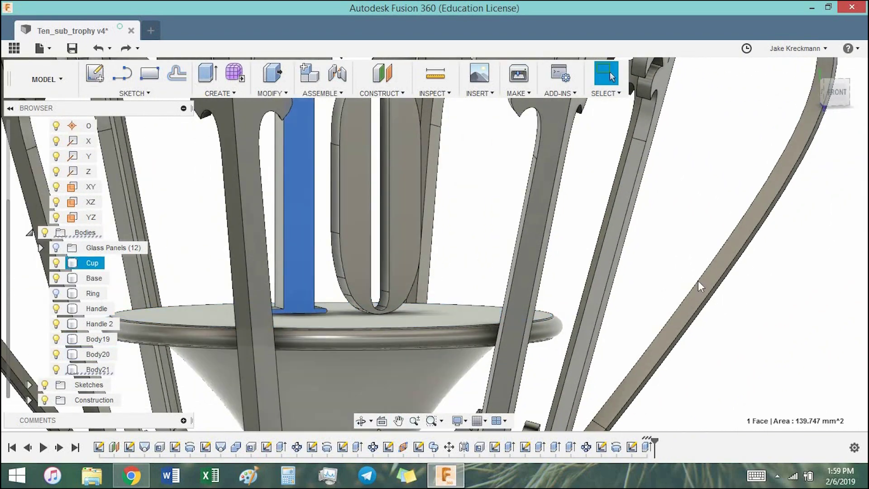
key("m")
left_click(96, 370)
left_click(97, 354)
left_click(837, 92)
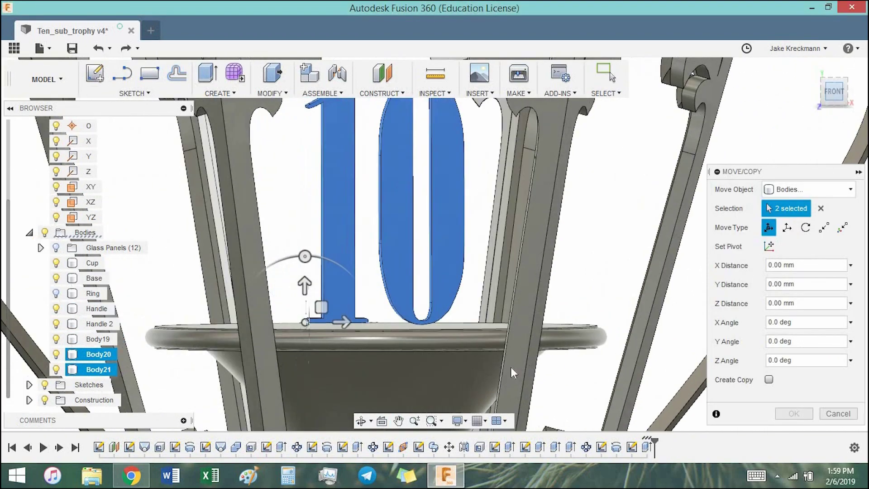
key("Return")
scroll(543, 295, "down", 5)
scroll(543, 294, "down", 3)
left_click(220, 86)
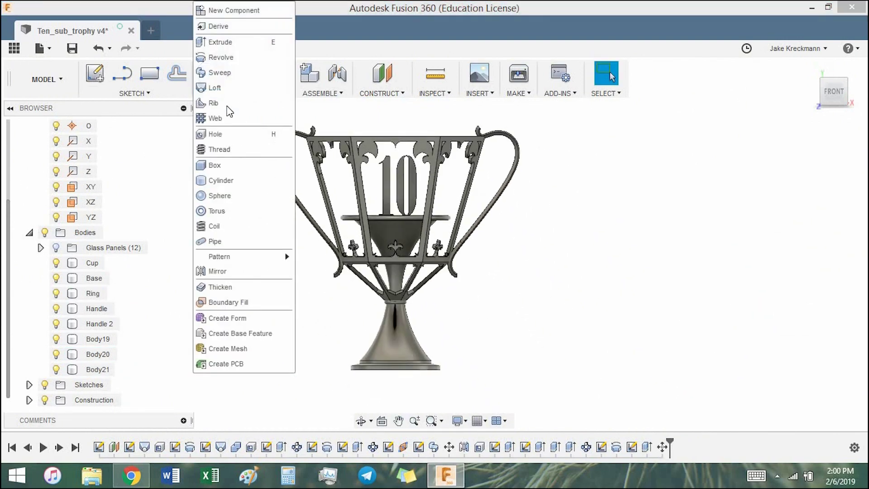
Step: Join Base, Ring, both Handles and Body19 into the Cup body with Combine
left_click(272, 86)
left_click(290, 196)
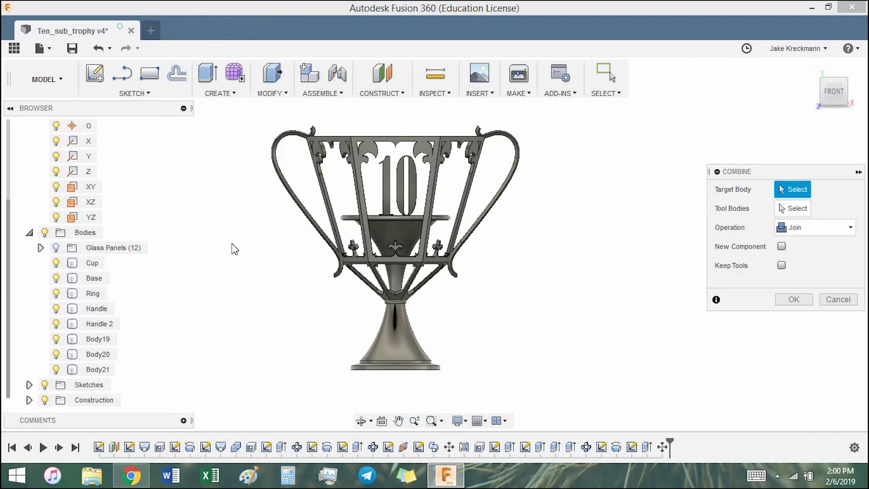
left_click(92, 262)
left_click(94, 278)
left_click(94, 293)
left_click(97, 308)
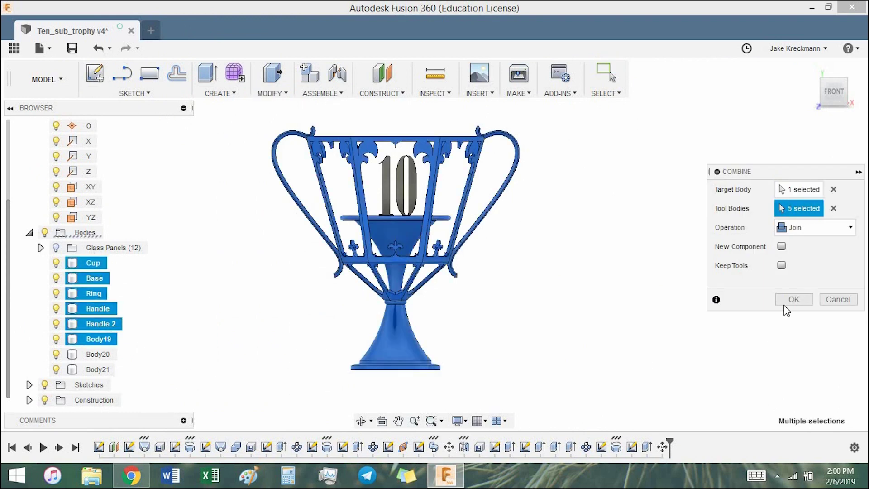
left_click(787, 301)
Step: Rename the combined body and make the Glass Panels group visible and expanded
double_click(100, 339)
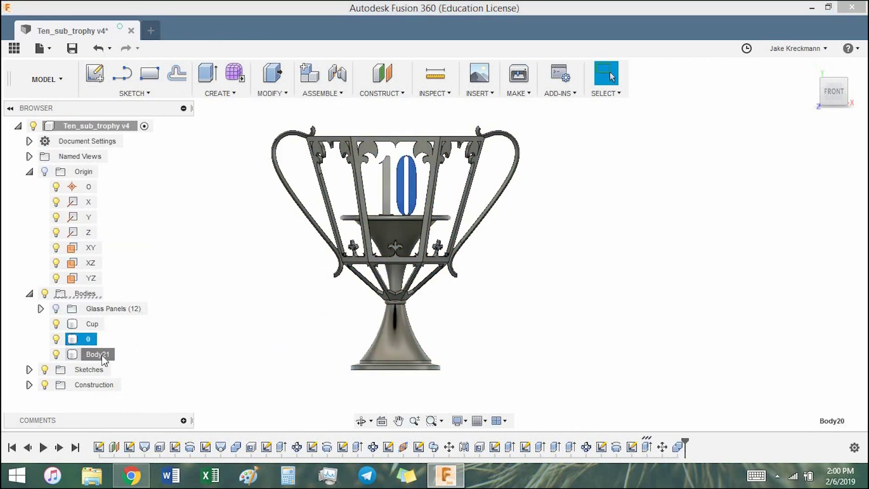
type("1")
key("Return")
left_click(55, 308)
left_click(40, 308)
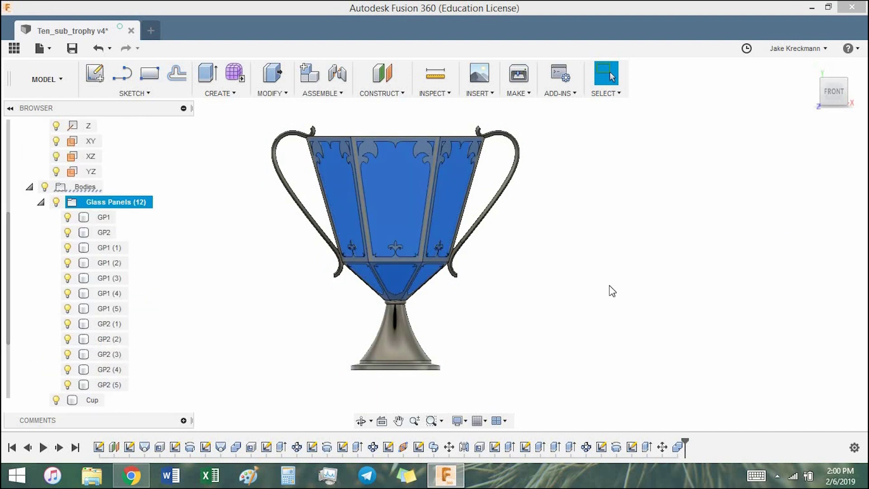
Step: Apply the Glass (Clear) appearance to the Glass Panels group
key("a")
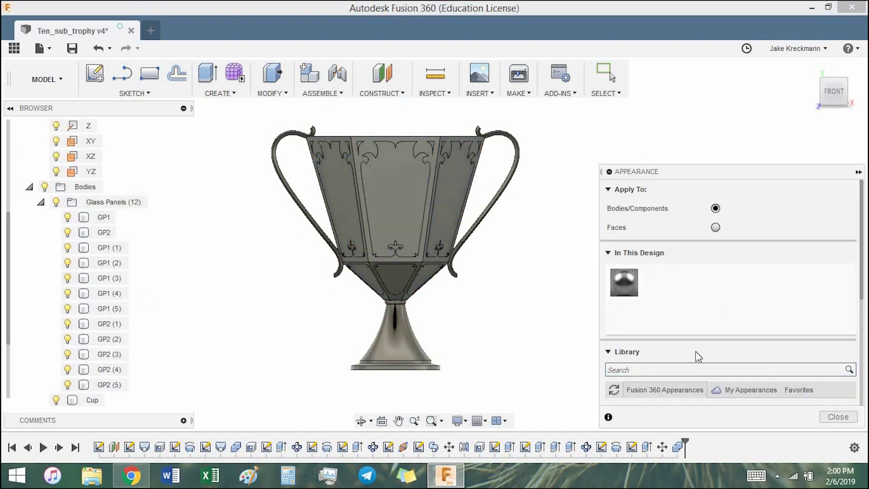
left_click(697, 354)
left_click(627, 262)
left_click(643, 290)
scroll(847, 330, "down", 1)
scroll(706, 311, "down", 3)
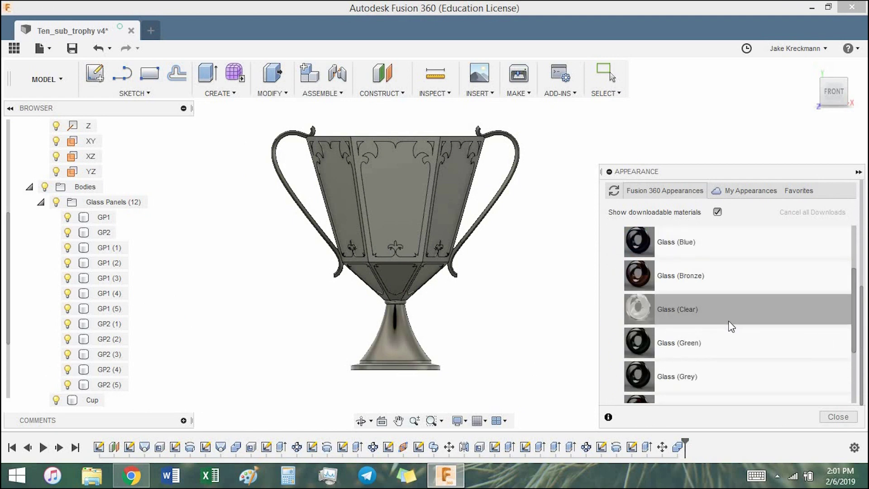
scroll(724, 294, "up", 3)
scroll(769, 294, "down", 2)
left_click(799, 312)
scroll(676, 340, "down", 1)
left_click_drag(174, 251, 104, 204)
Step: Apply Brass - Polished to the Cup body and close the Appearance settings
left_click_drag(96, 372, 91, 399)
scroll(714, 355, "down", 2)
scroll(704, 374, "up", 1)
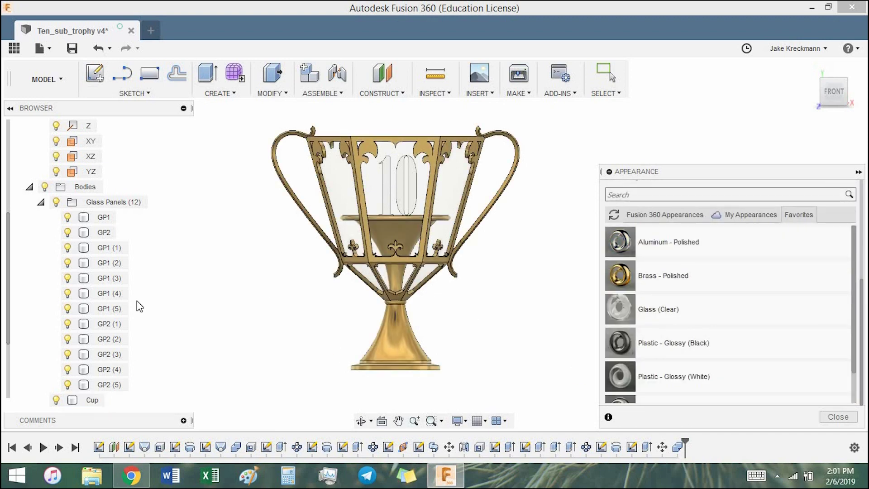
left_click(838, 416)
Step: Save the design as version v5 and switch to the Render workspace
key("ctrl+s")
key("Return")
left_click(47, 79)
left_click(49, 173)
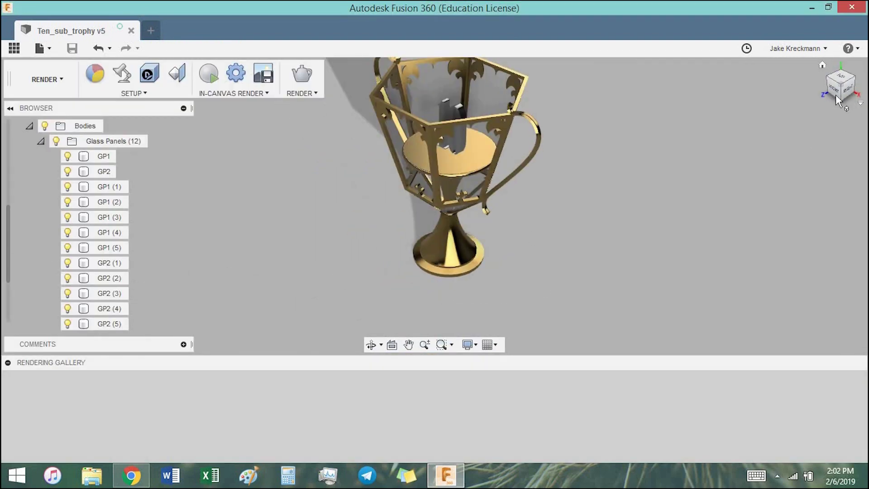
Step: Raise scene brightness to about 3283.582 lx and orbit to a near-front trophy view
scroll(681, 245, "down", 3)
mouse_move(680, 245)
middle_mouse_down("shift")
mouse_move(621, 256)
mouse_move(601, 362)
middle_mouse_up("shift")
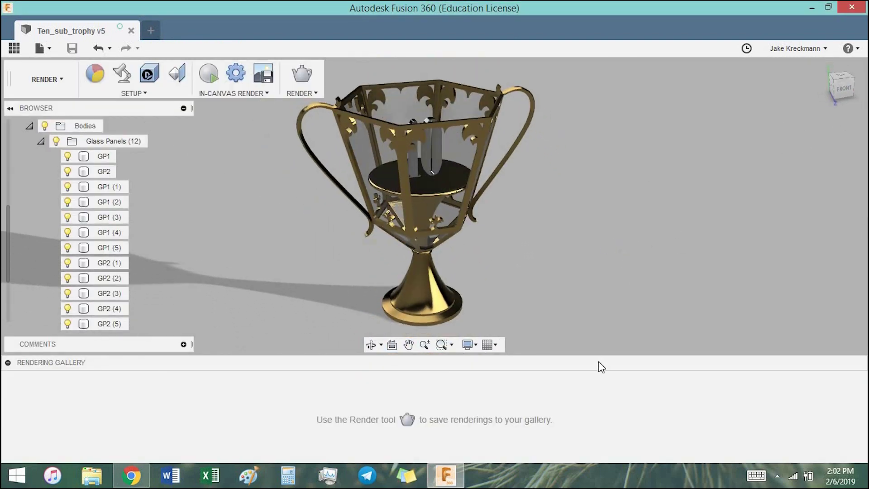
left_click(120, 80)
left_click_drag(773, 232, 779, 231)
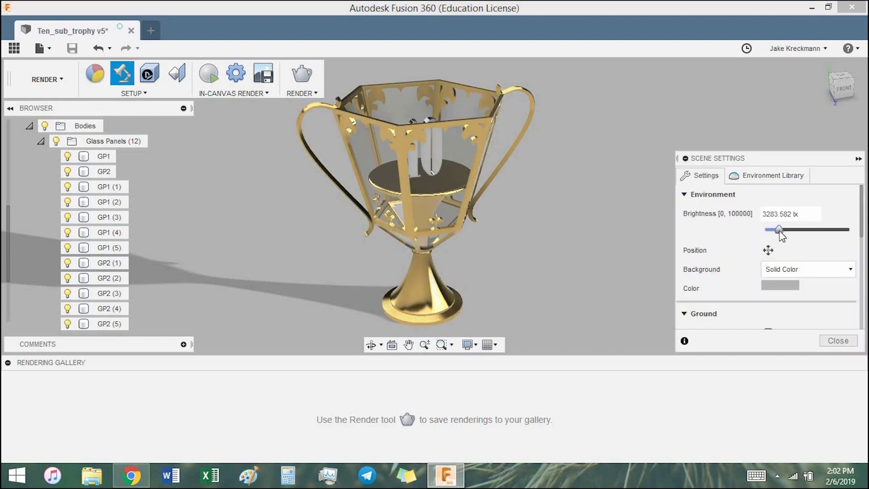
left_click(838, 340)
left_click(132, 93)
mouse_move(558, 246)
middle_mouse_down("shift")
mouse_move(516, 226)
mouse_move(533, 224)
mouse_move(529, 247)
mouse_move(423, 191)
middle_mouse_up("shift")
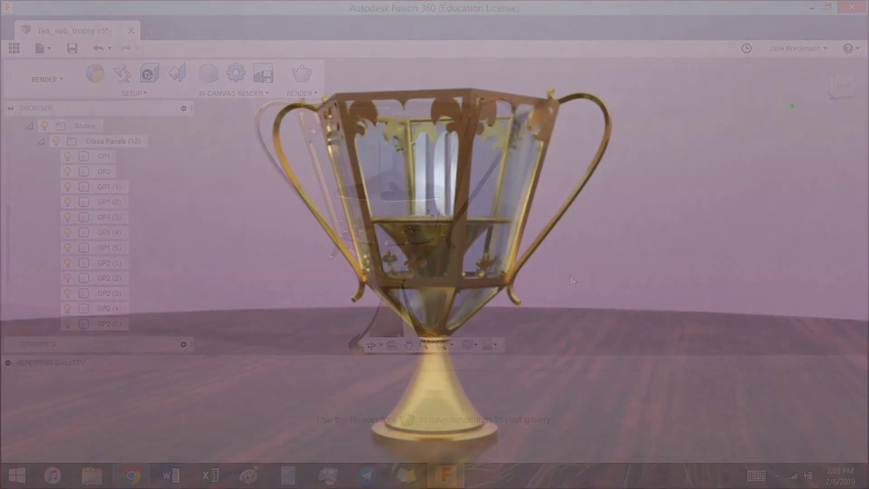